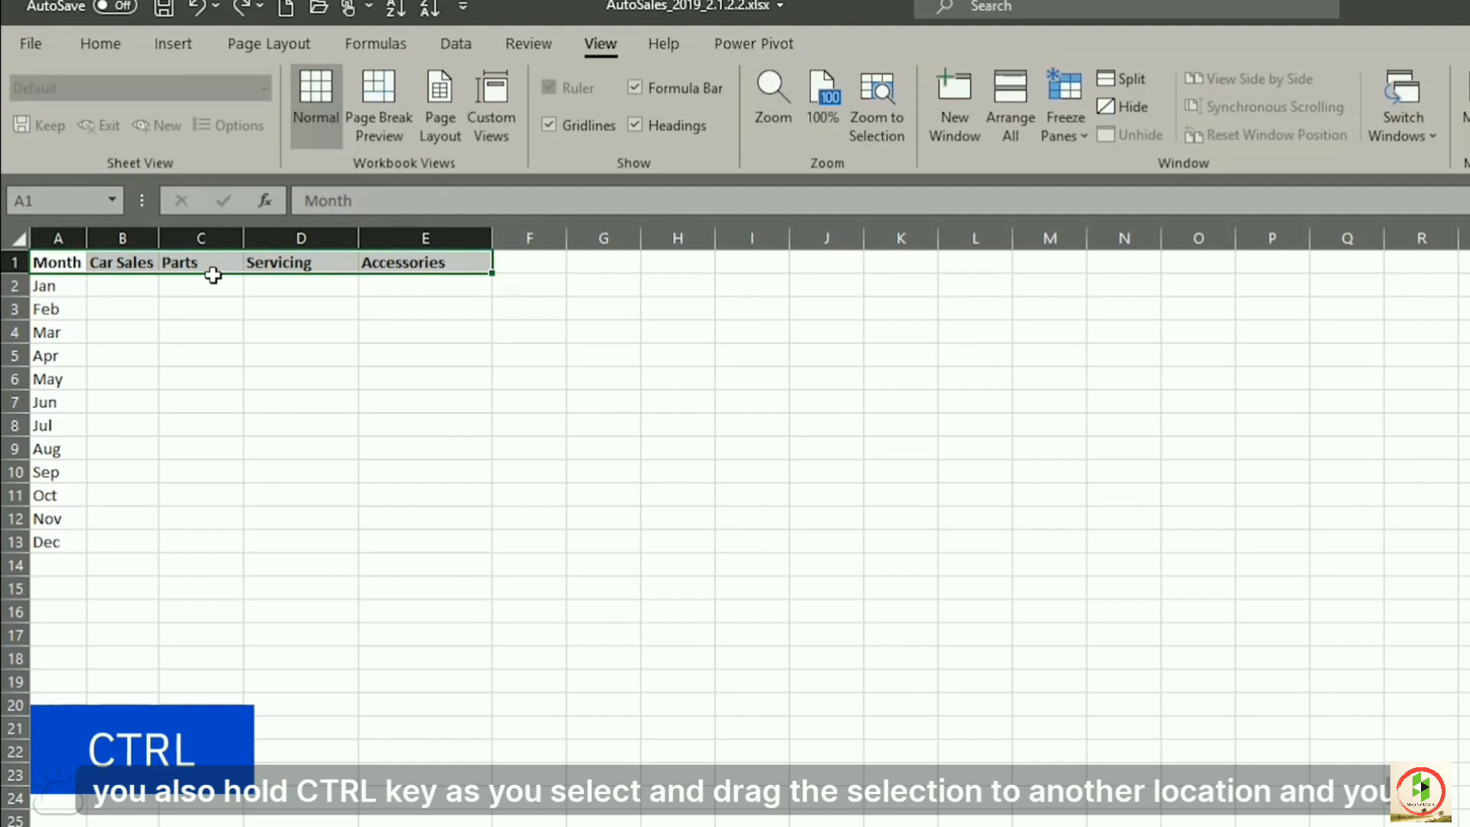
Step: Copy the heading cells A1:E1 to row 18, starting at cell A18
drag(213, 275, 201, 658)
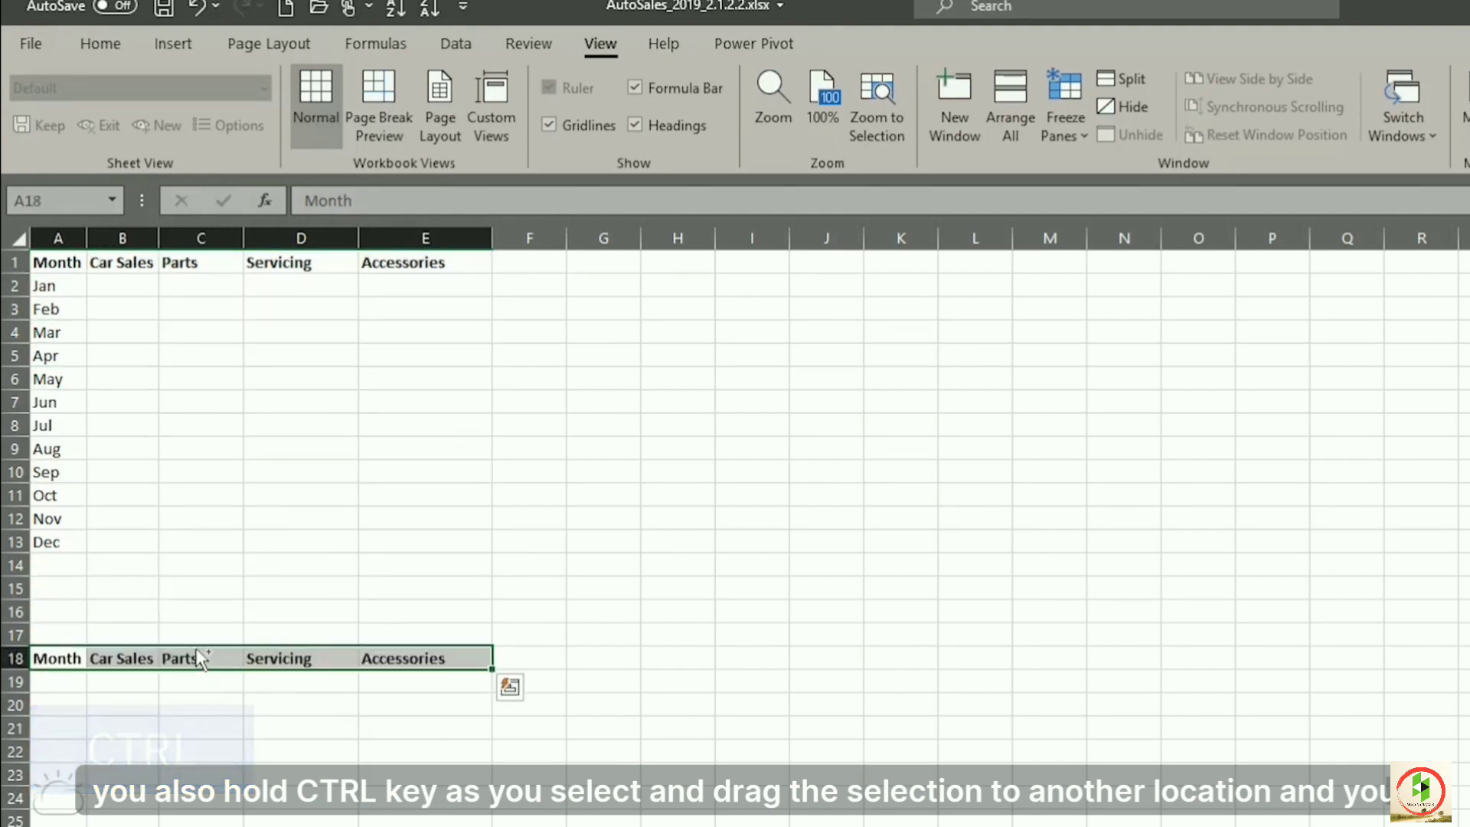
click(57, 681)
Step: Copy the month names in A2:A13 to the clipboard
click(60, 288)
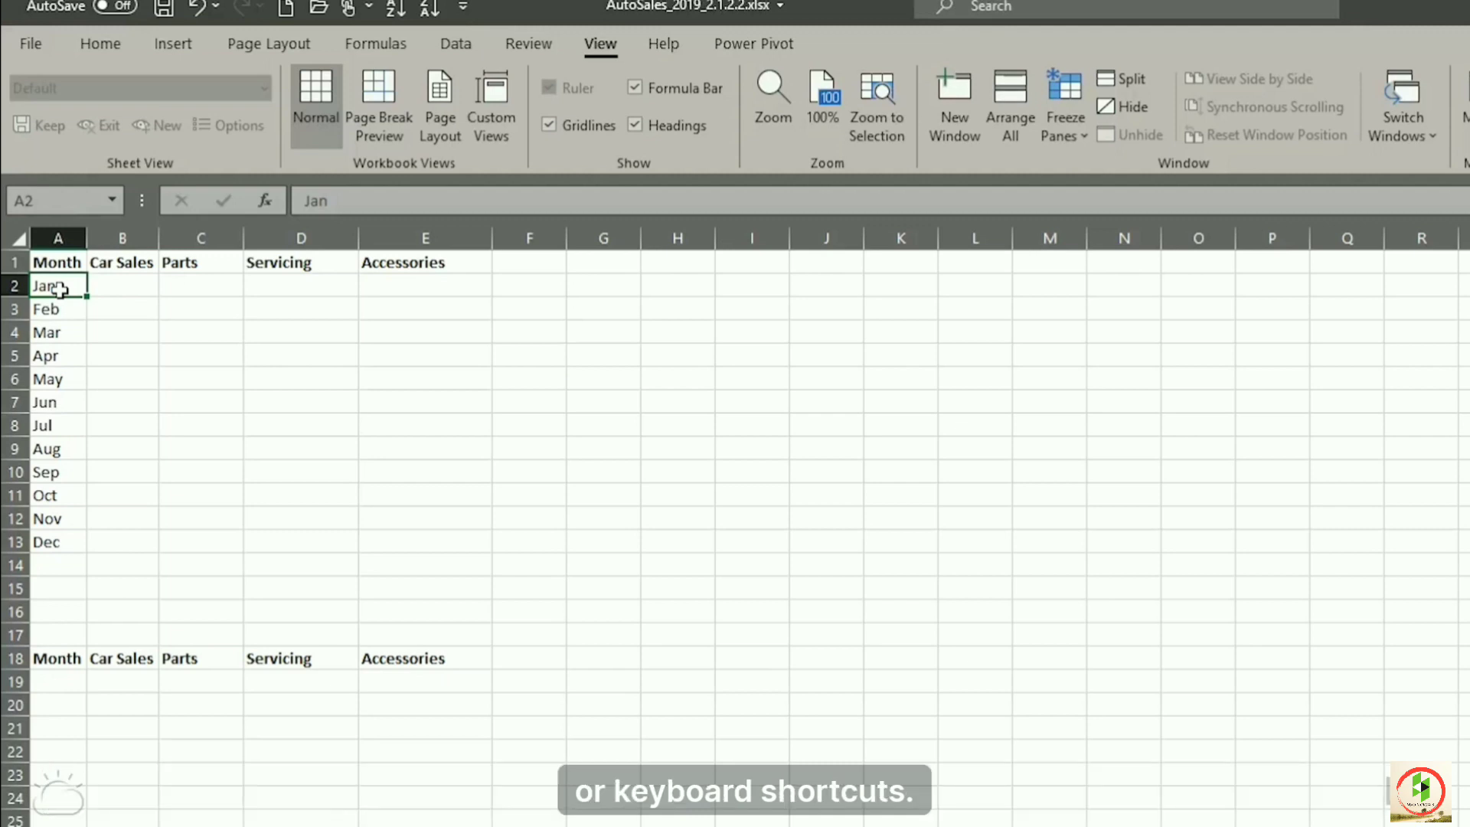
key(shift+Down)
key(shift+Down)
key(shift+Down)
key(shift+Down)
key(shift+Down)
key(shift+Down)
key(shift+Down)
key(shift+Down)
key(shift+Down)
key(shift+Down)
key(shift+Down)
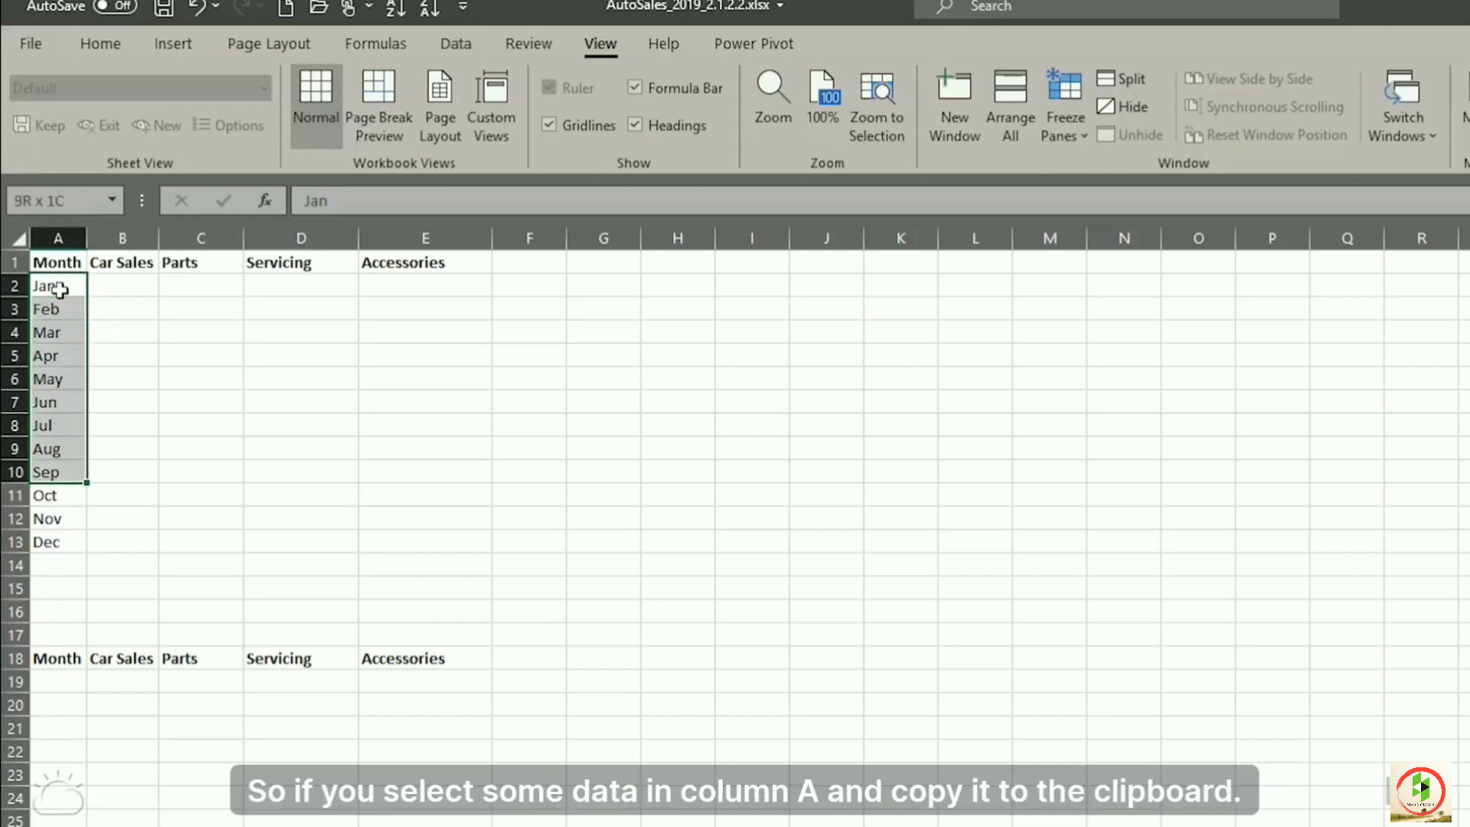
right_click(59, 289)
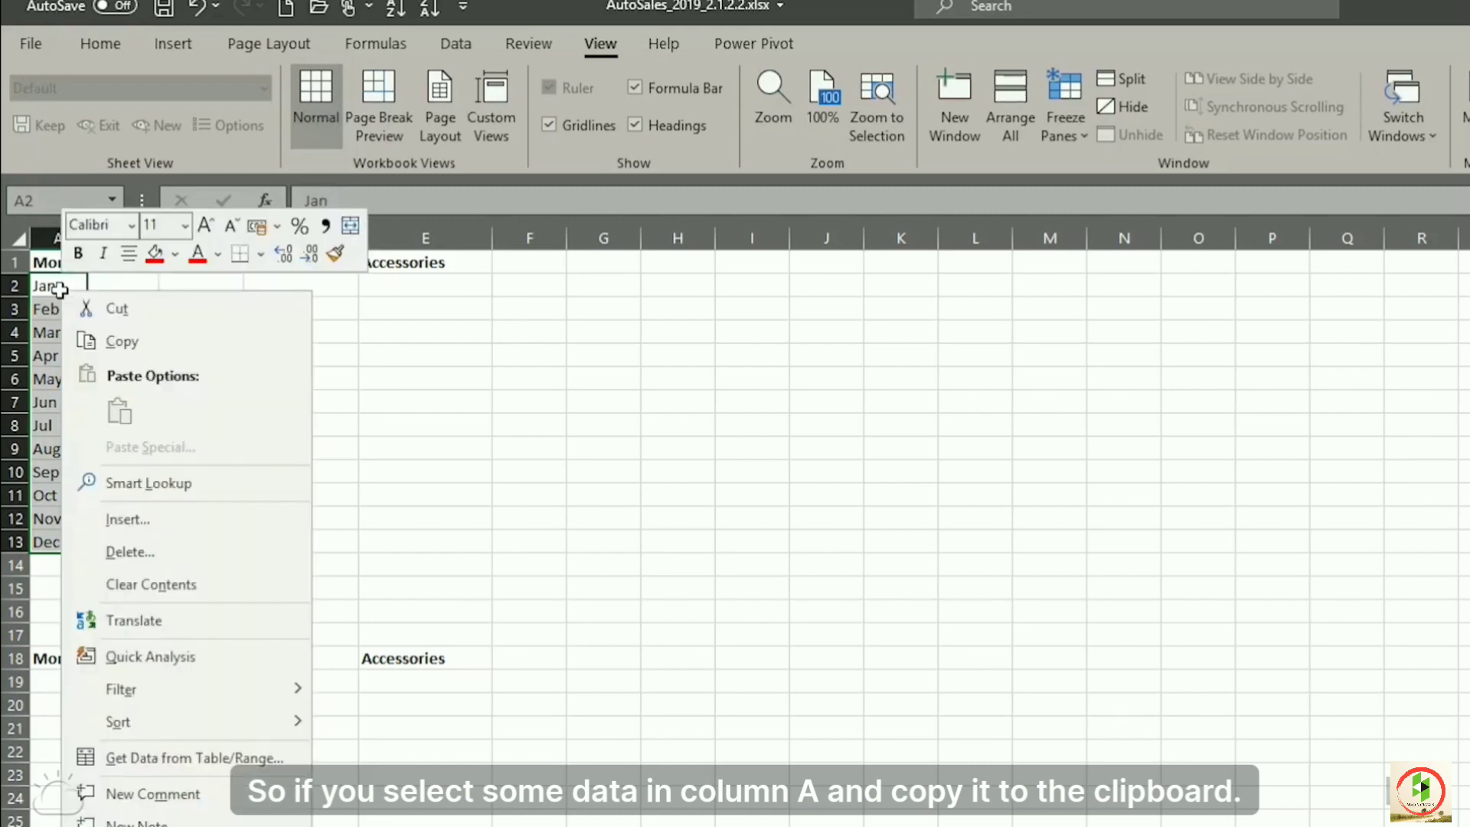
click(115, 339)
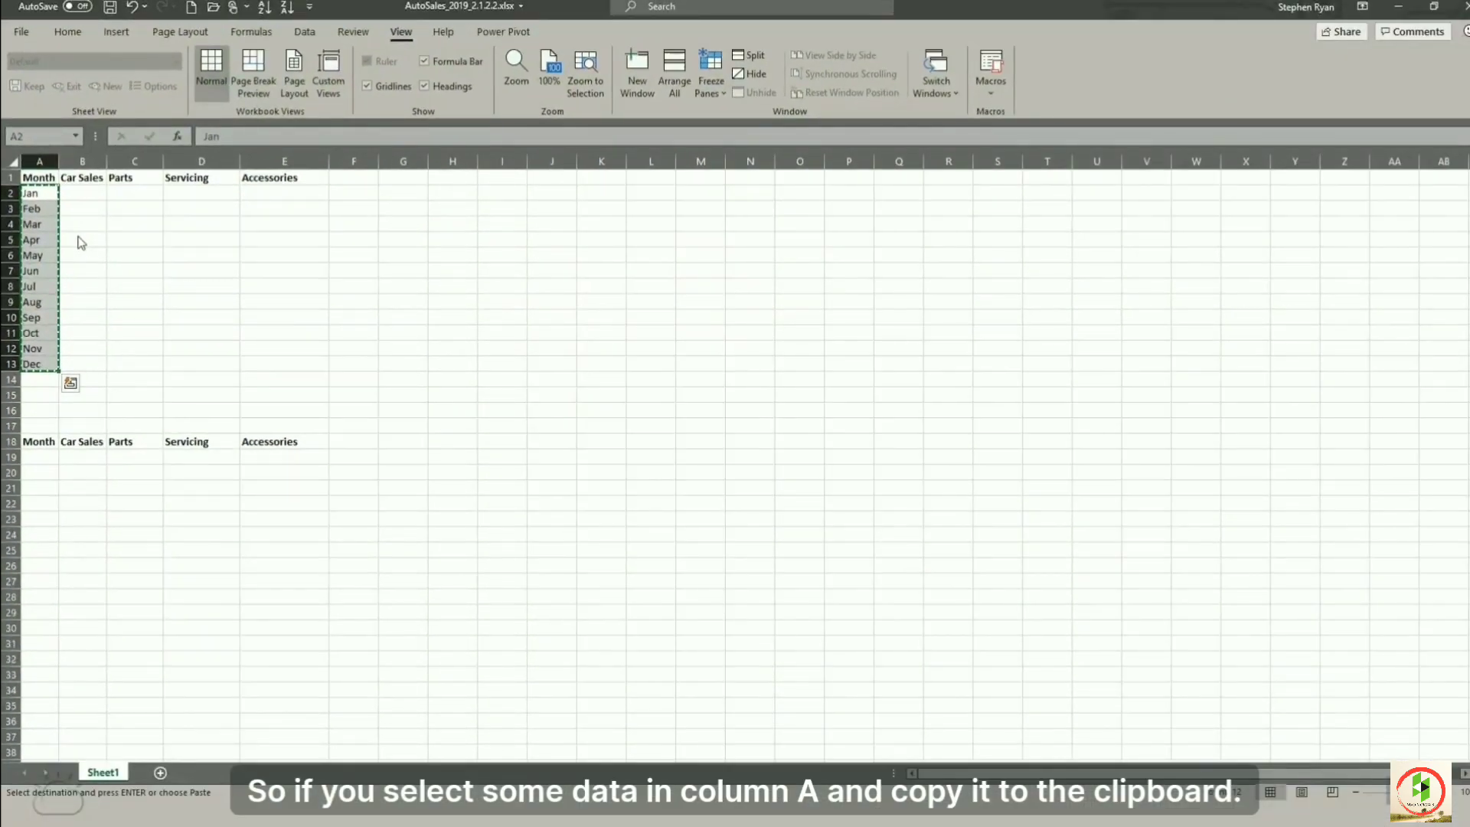
Step: Paste the copied months starting at cell A19, below the second heading row
click(44, 456)
right_click(45, 458)
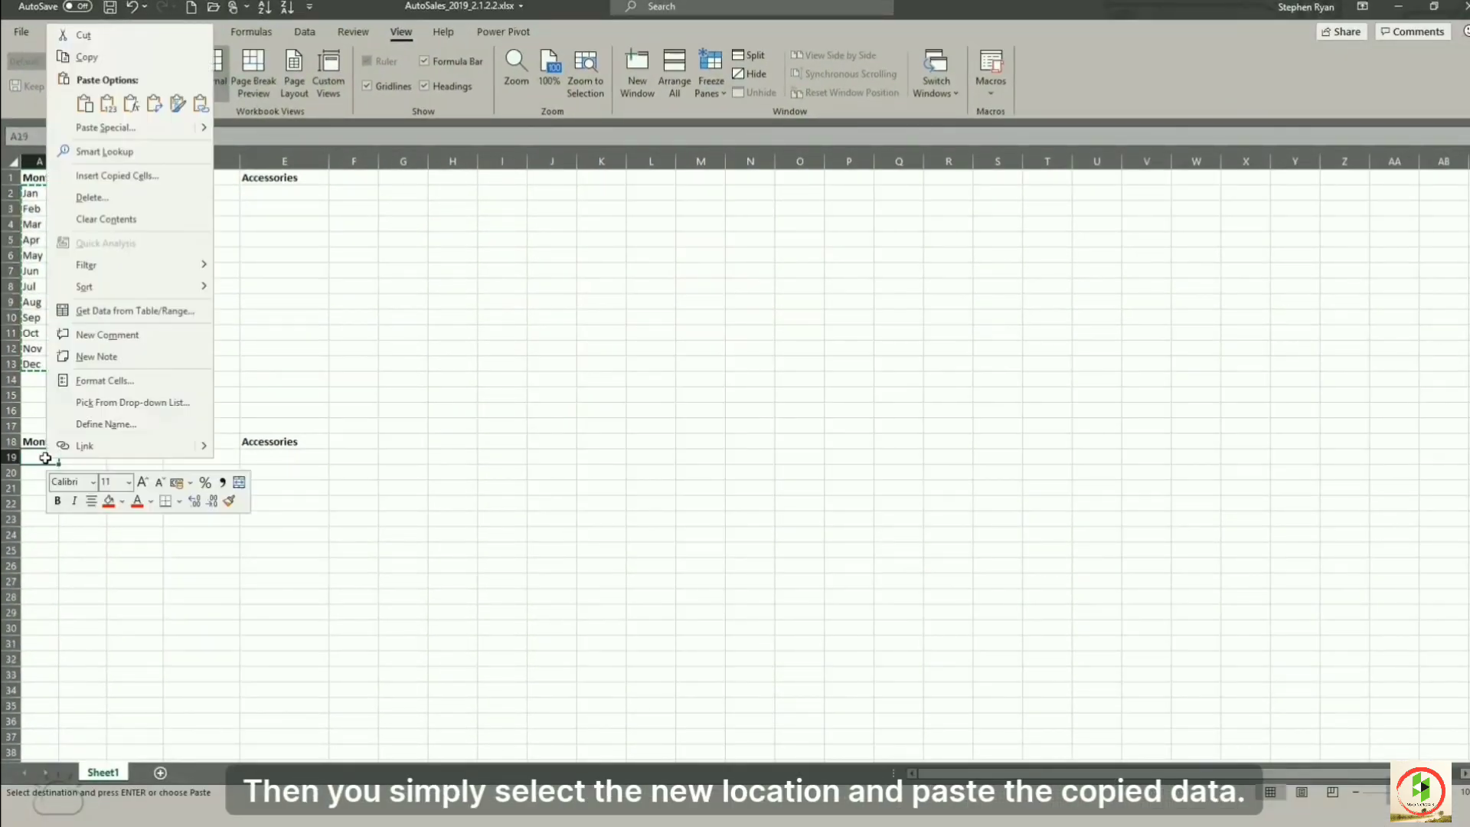
click(84, 102)
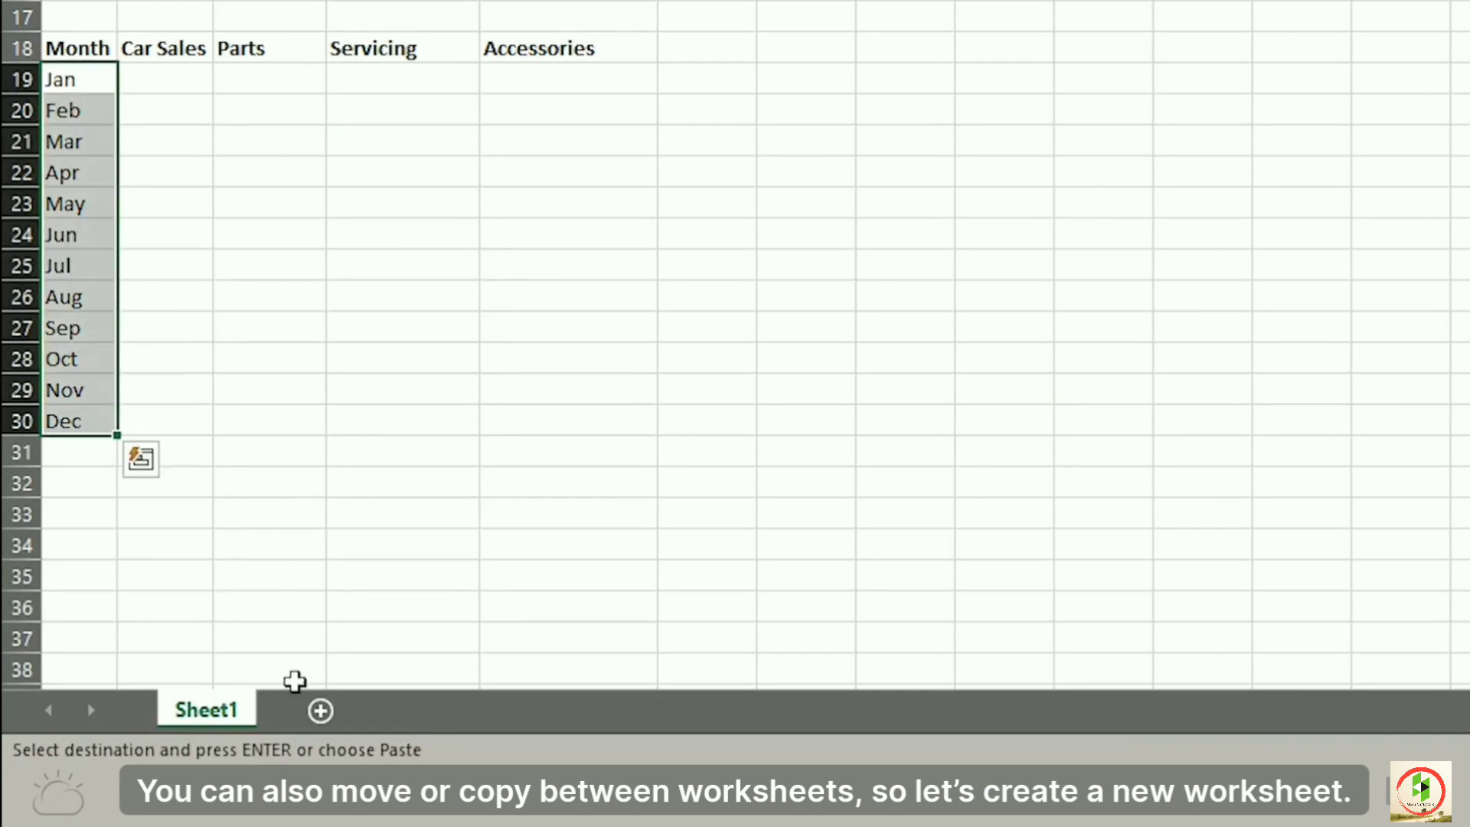
Step: Add a new worksheet and copy the heading cells A1:E1 from Sheet1
click(320, 711)
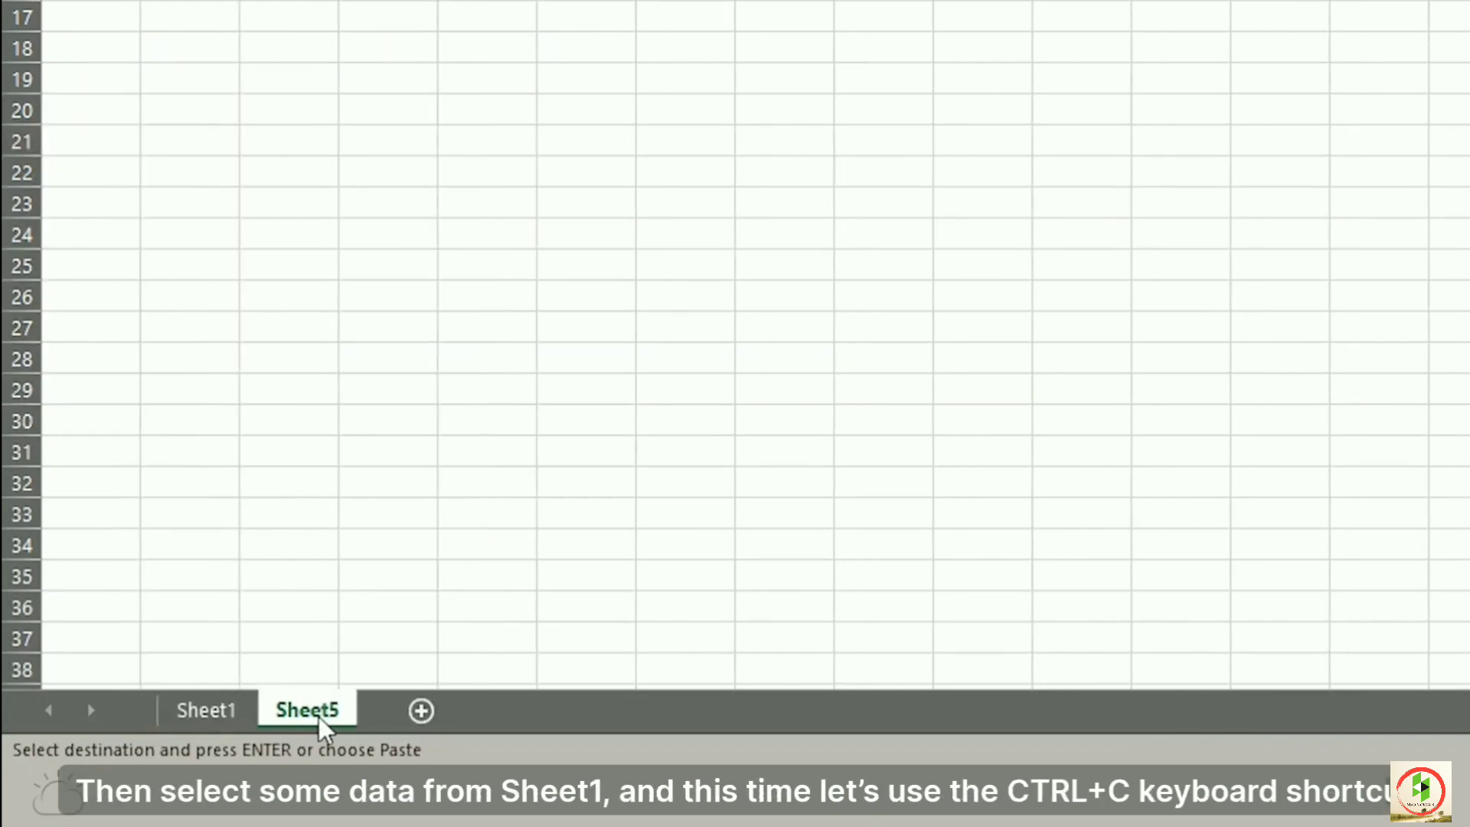
scroll(262, 722, down, 1)
click(201, 710)
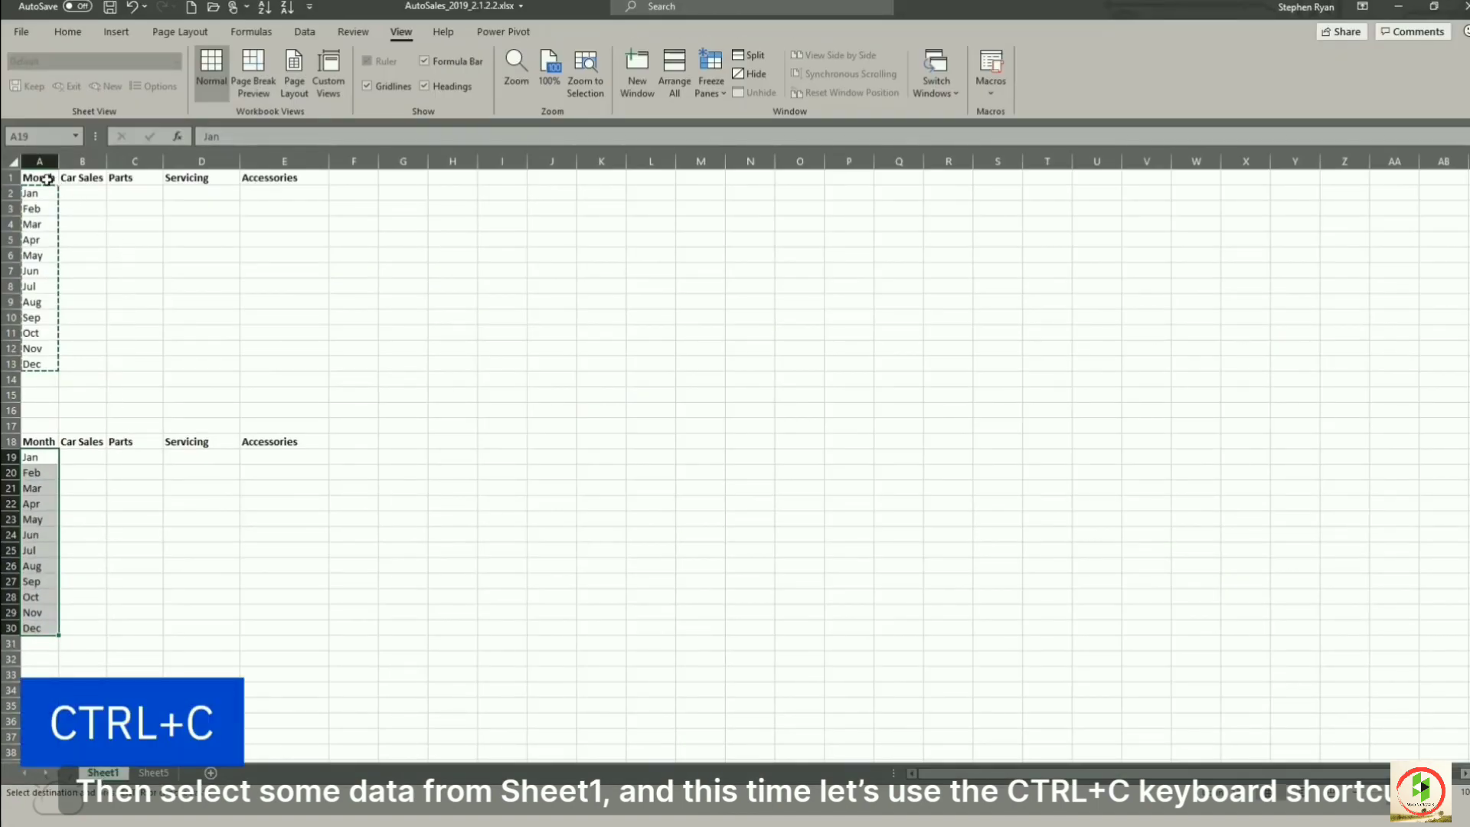
drag(48, 179, 260, 179)
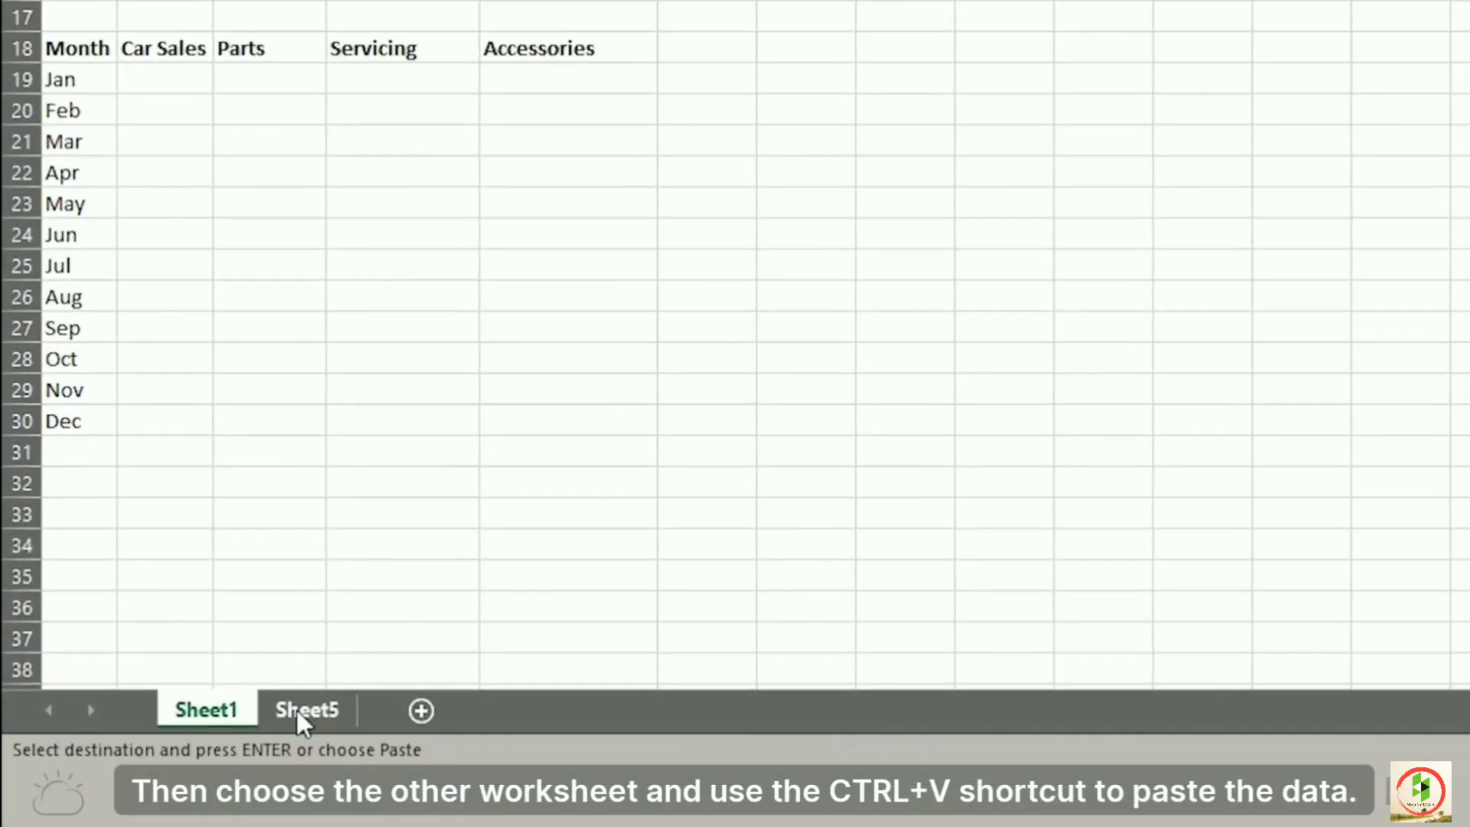
Step: Try a regular paste of the copied headings at cell A1 of the new worksheet, and undo it
click(153, 772)
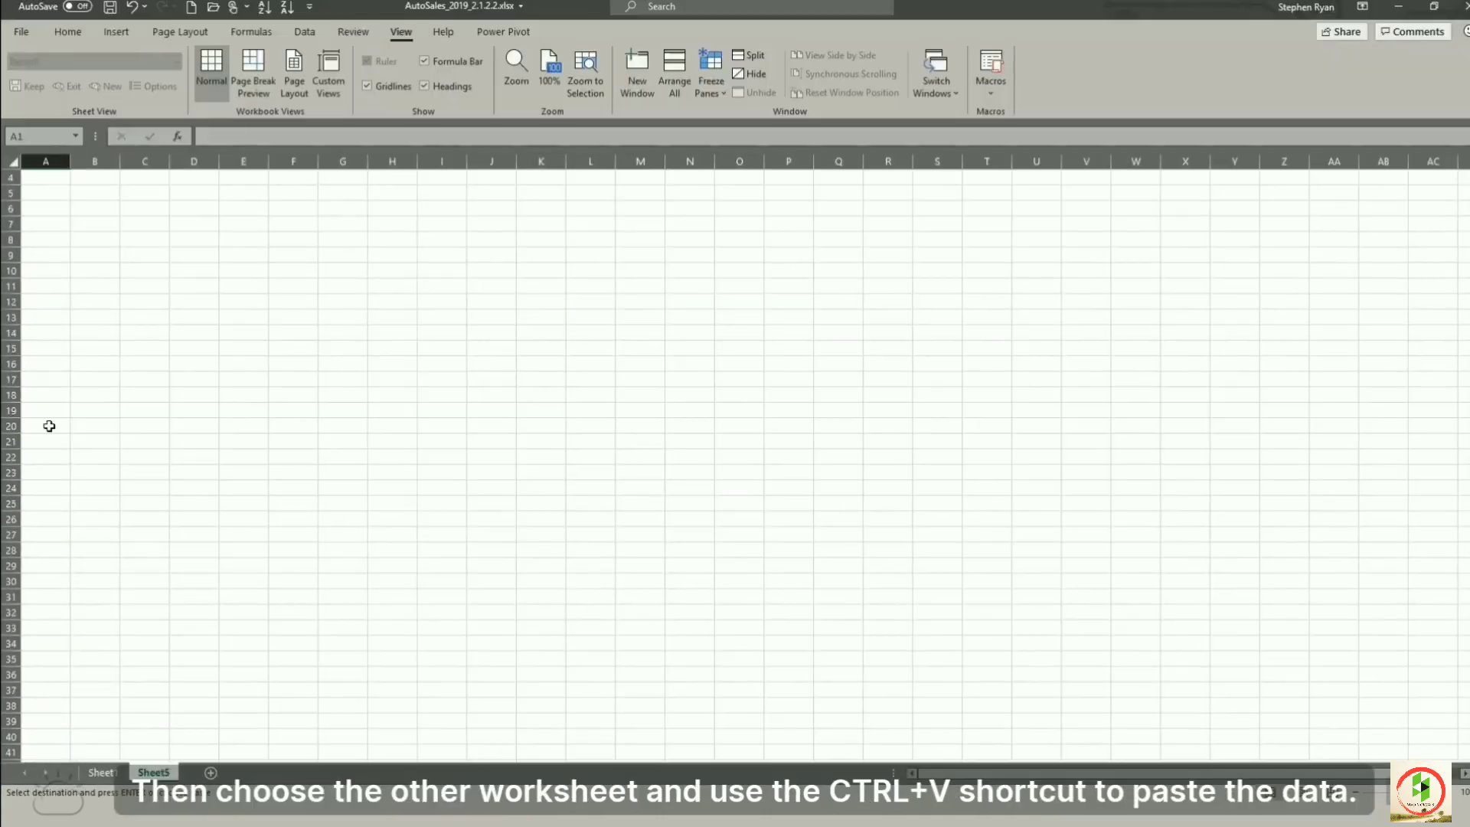
scroll(49, 426, up, 1)
click(44, 179)
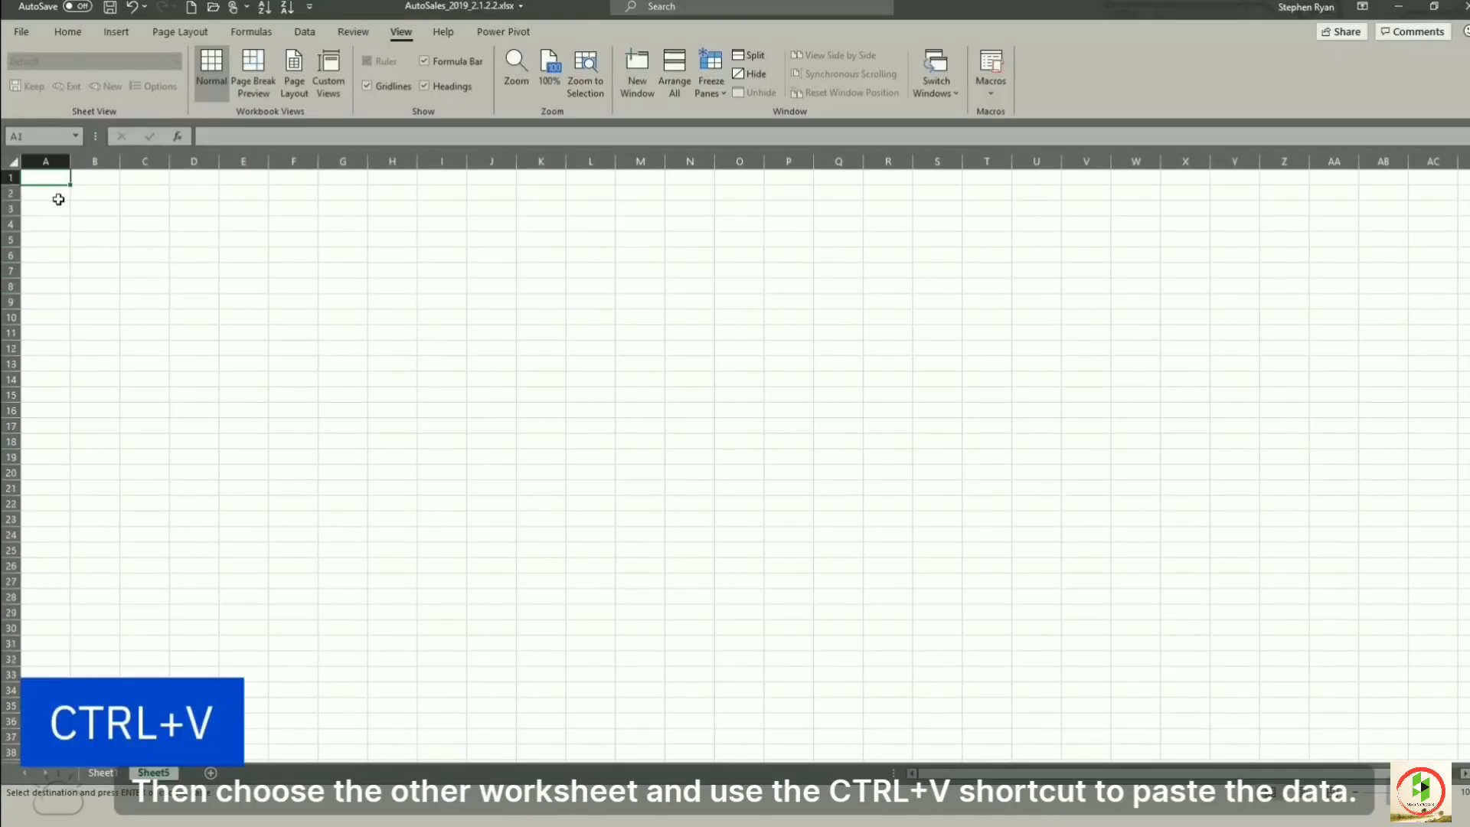
key(ctrl+v)
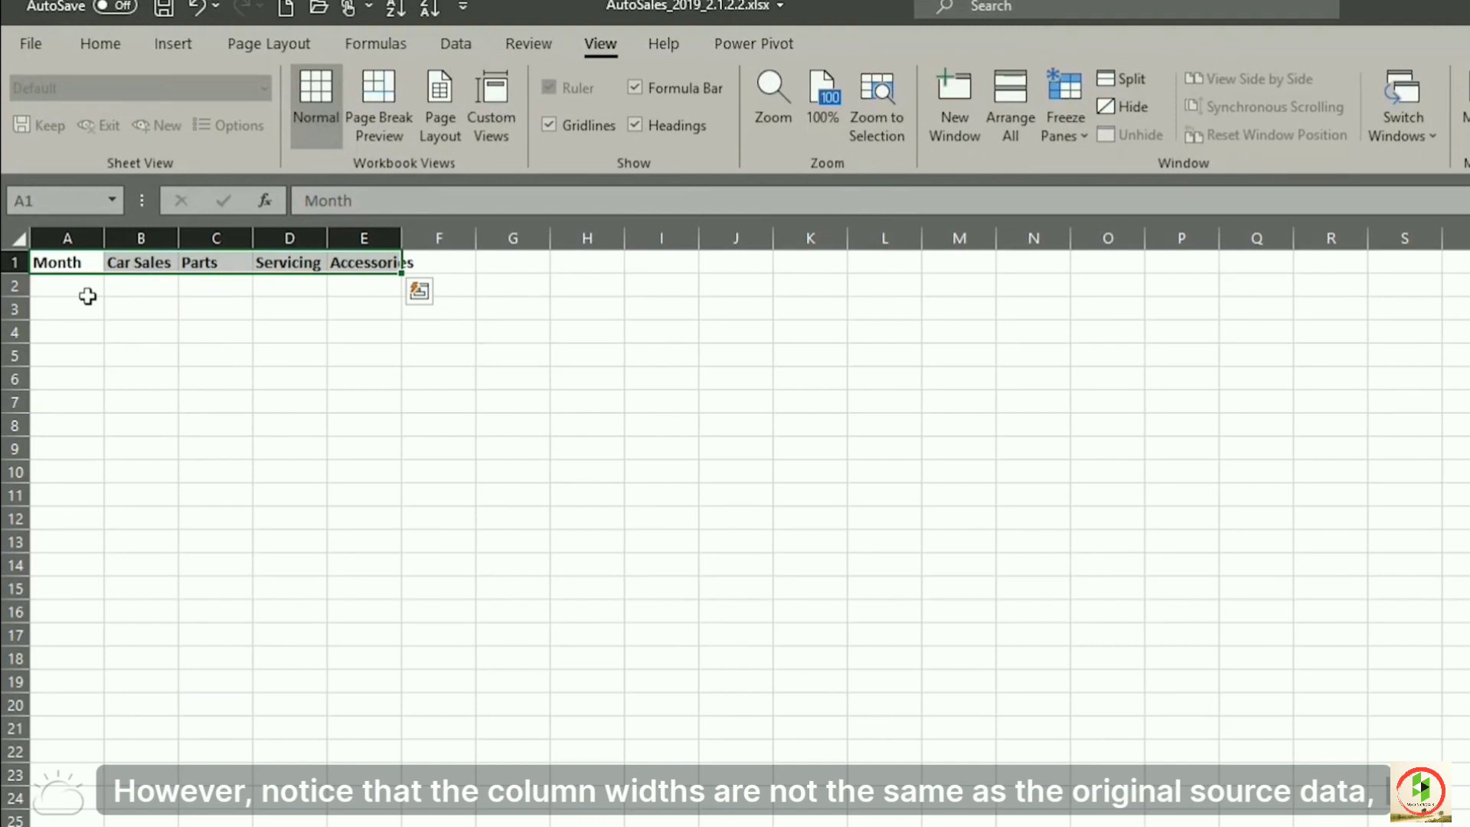
click(196, 11)
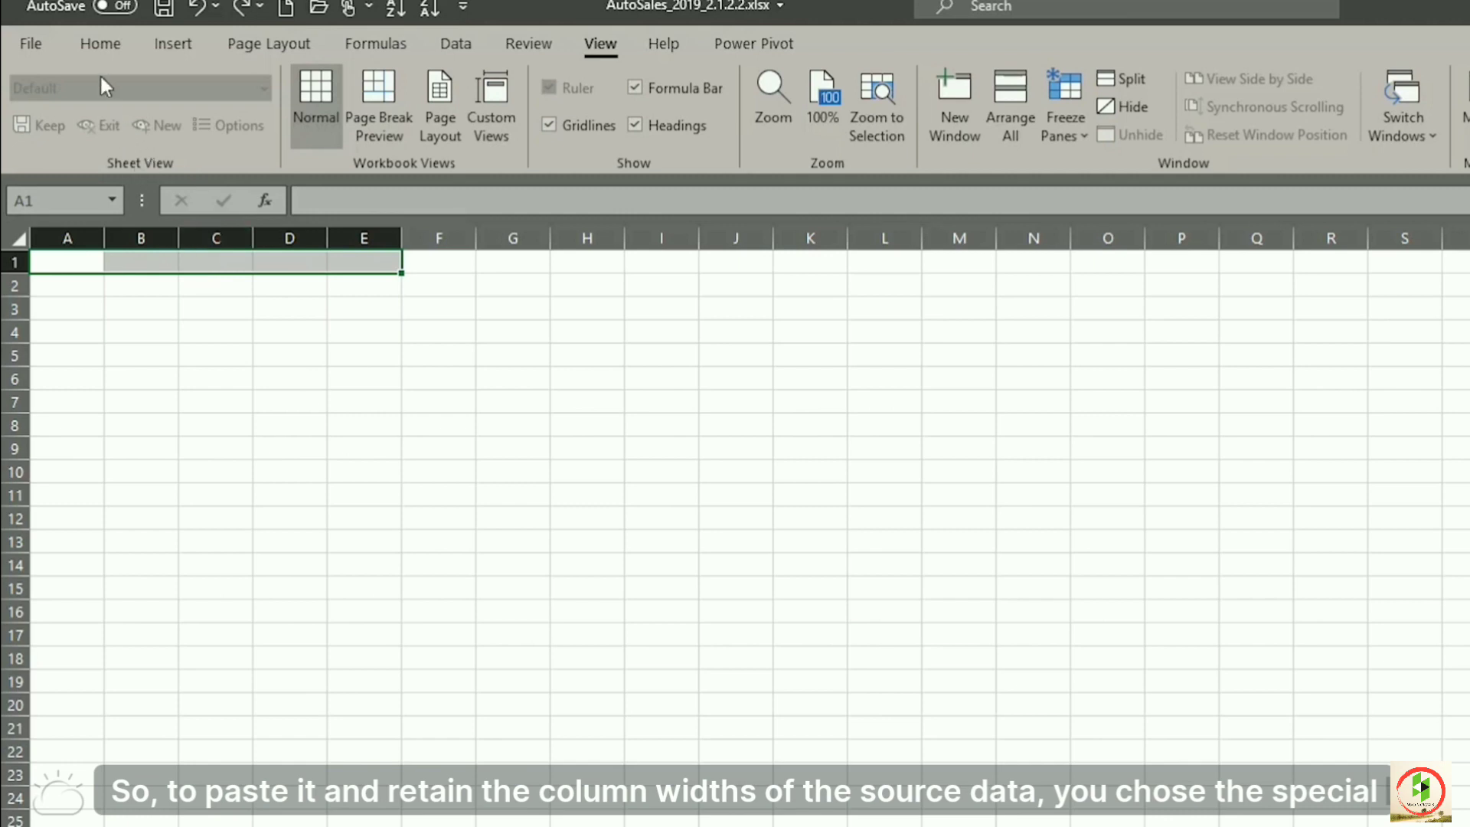
Step: Paste the copied headings at A1 of the new worksheet with the Keep Source Column Widths option
click(92, 41)
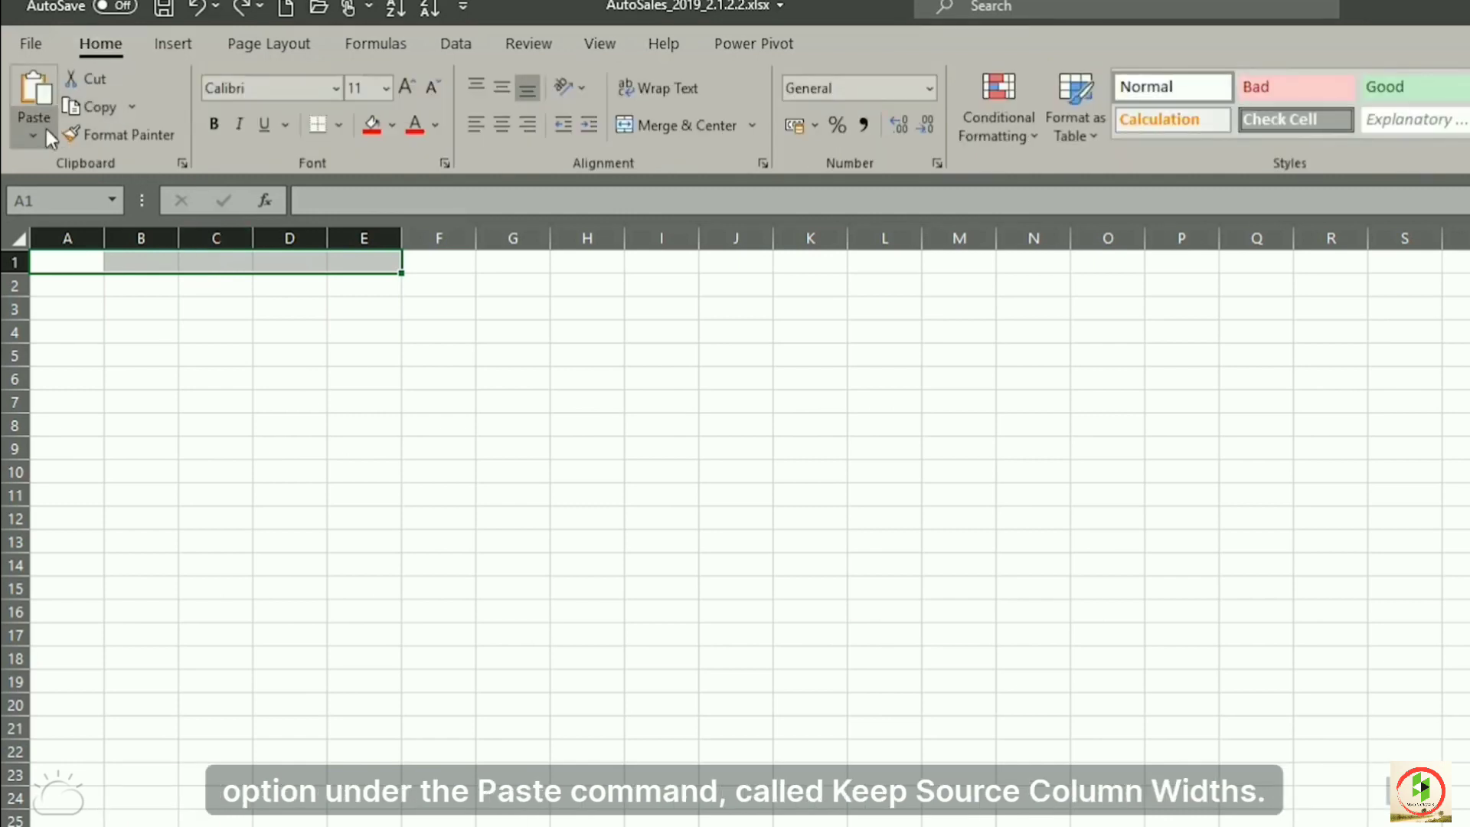
click(34, 133)
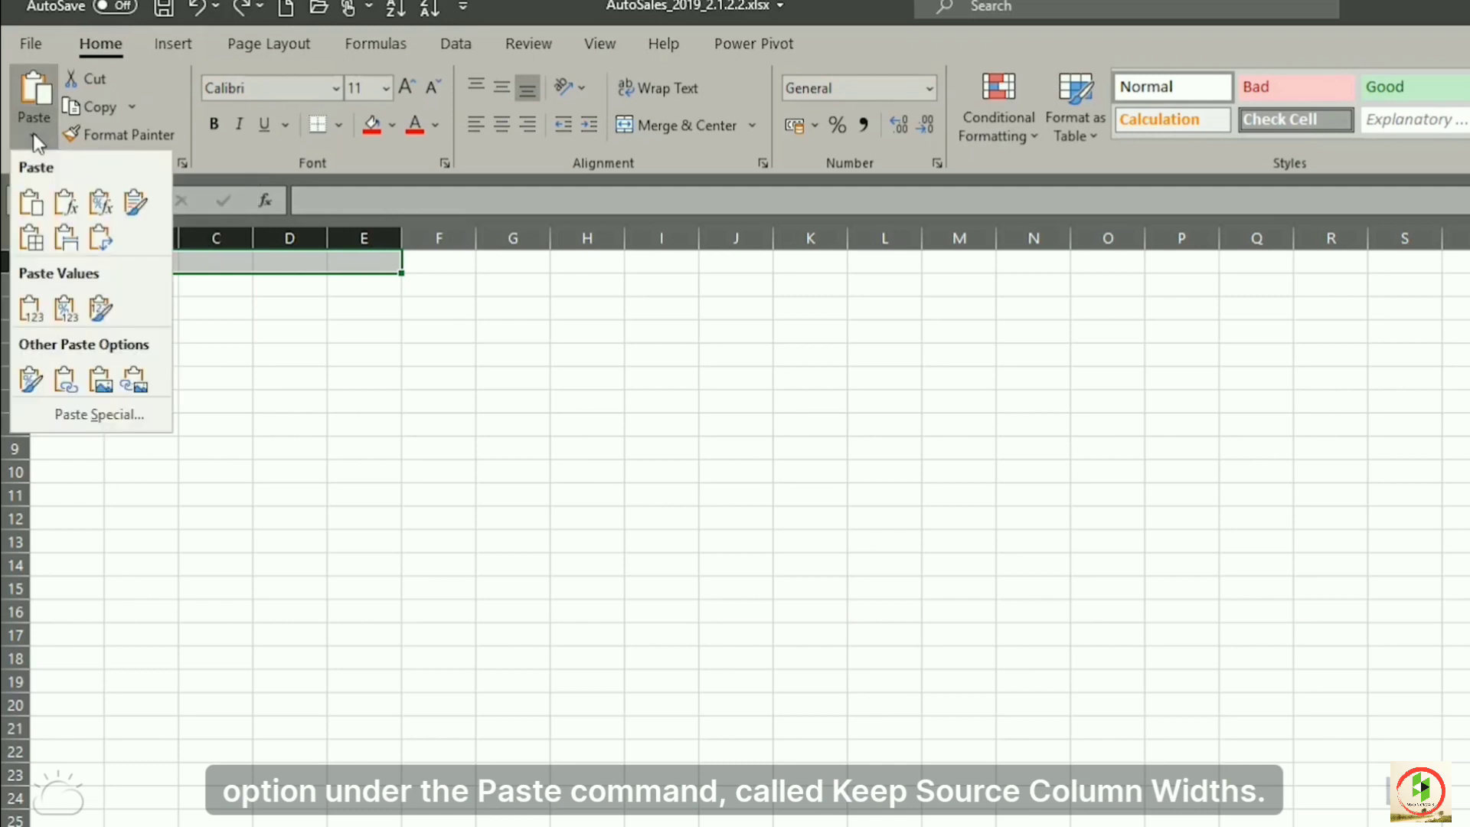
click(65, 239)
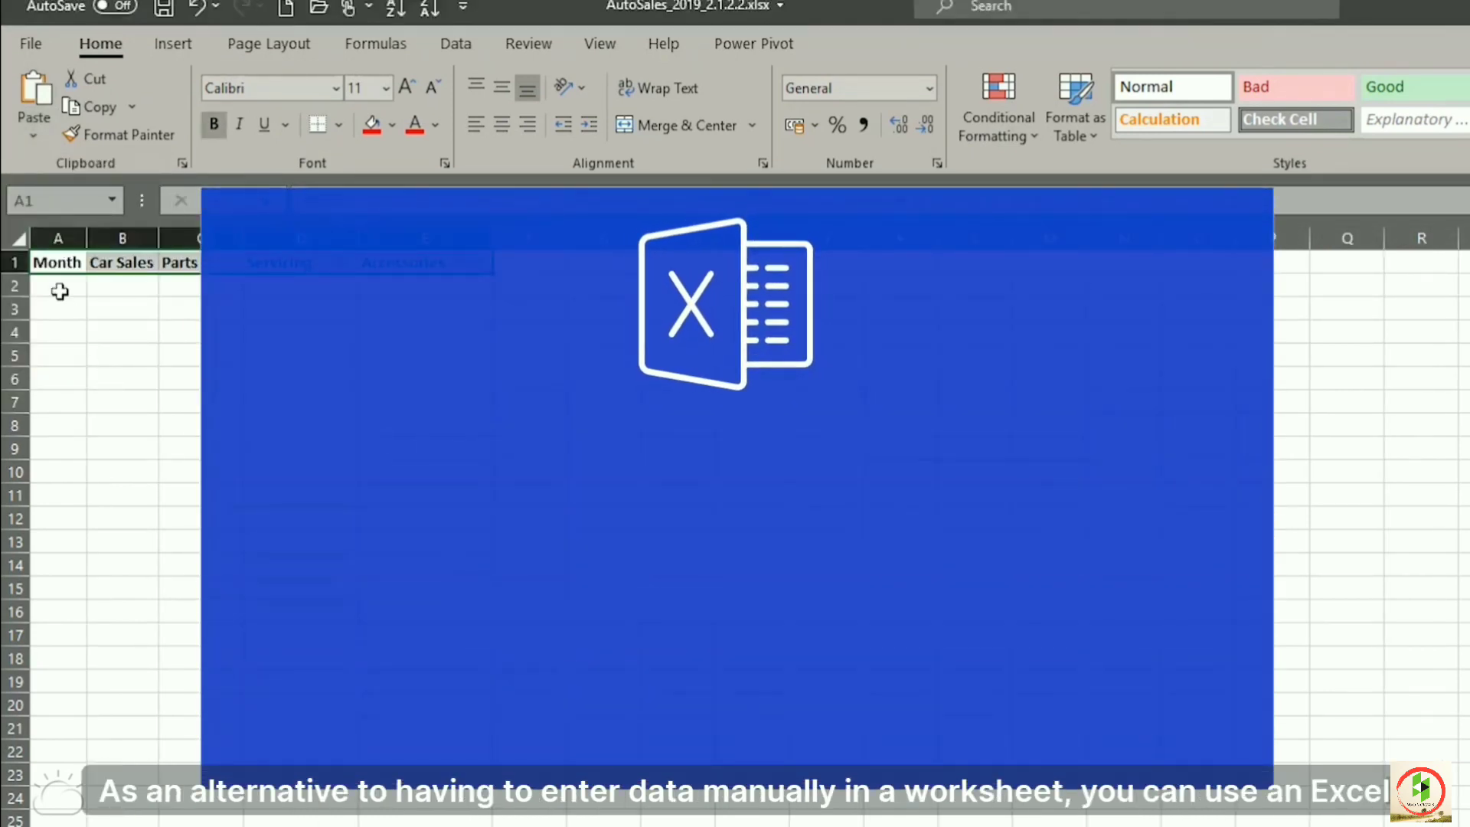
Step: Enter Jan in cell A2 and AutoFill the months down to Dec in A13
click(60, 291)
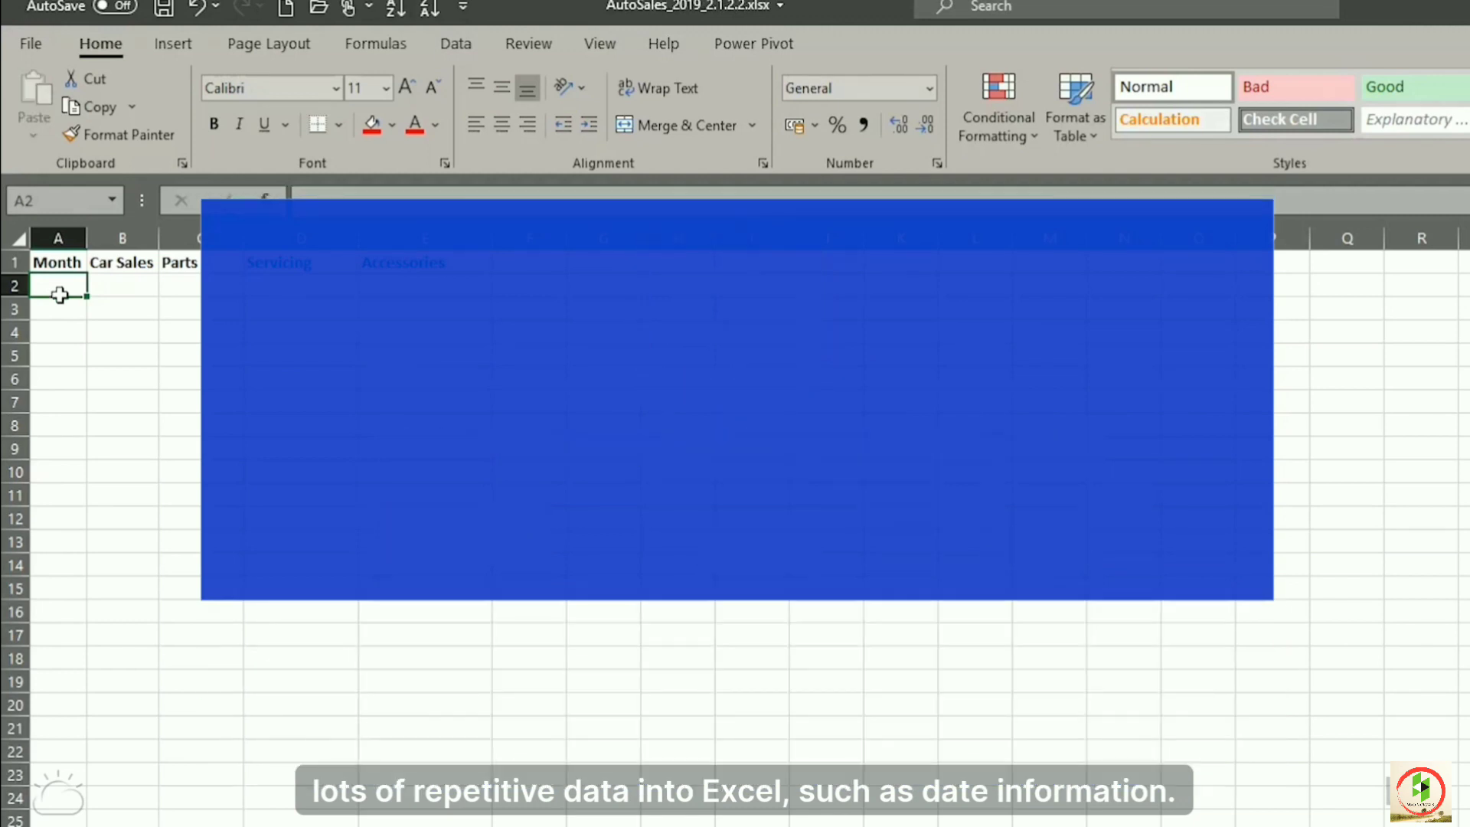
text(Jan)
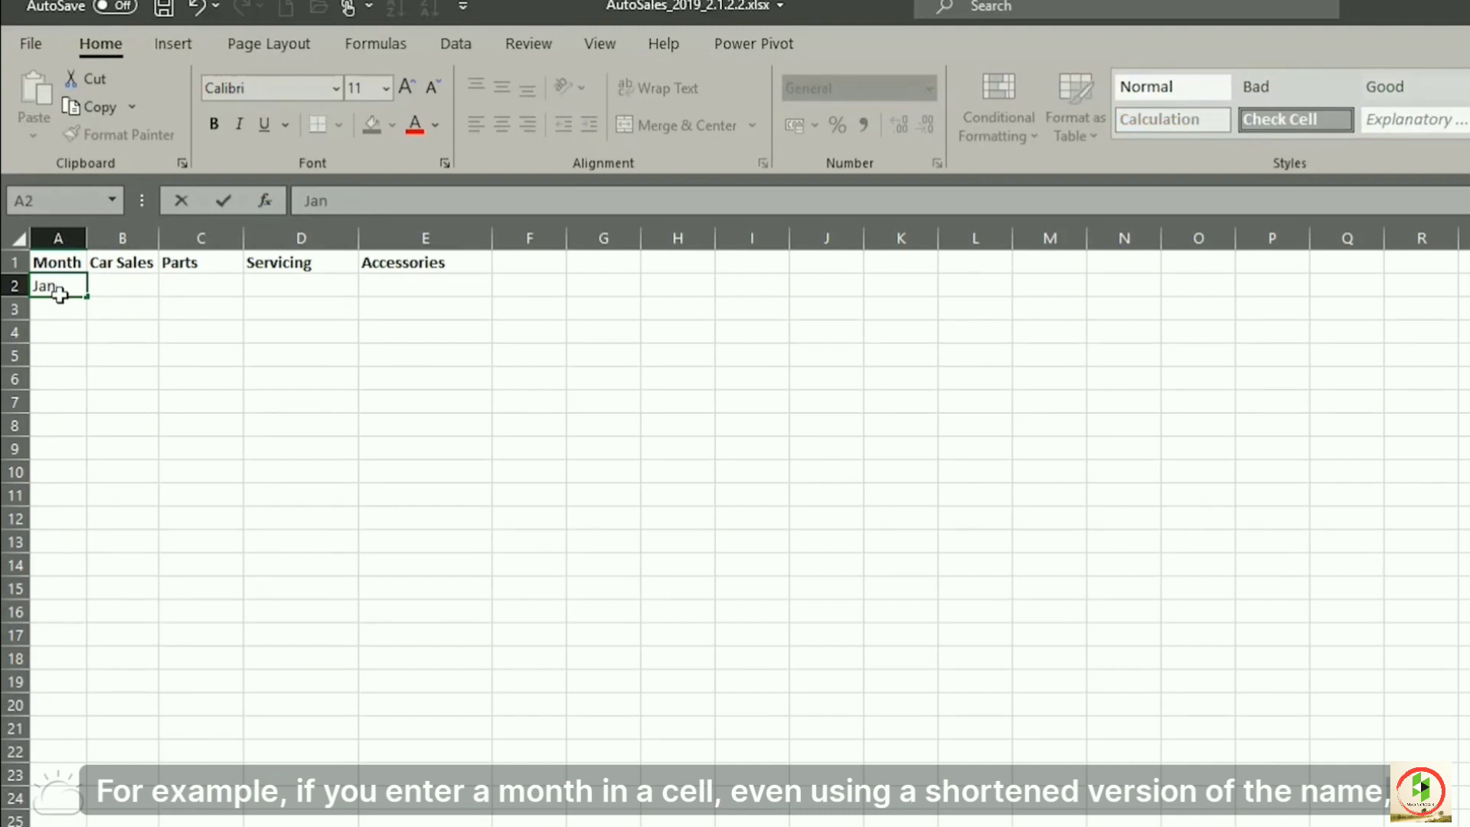
key(ctrl+Return)
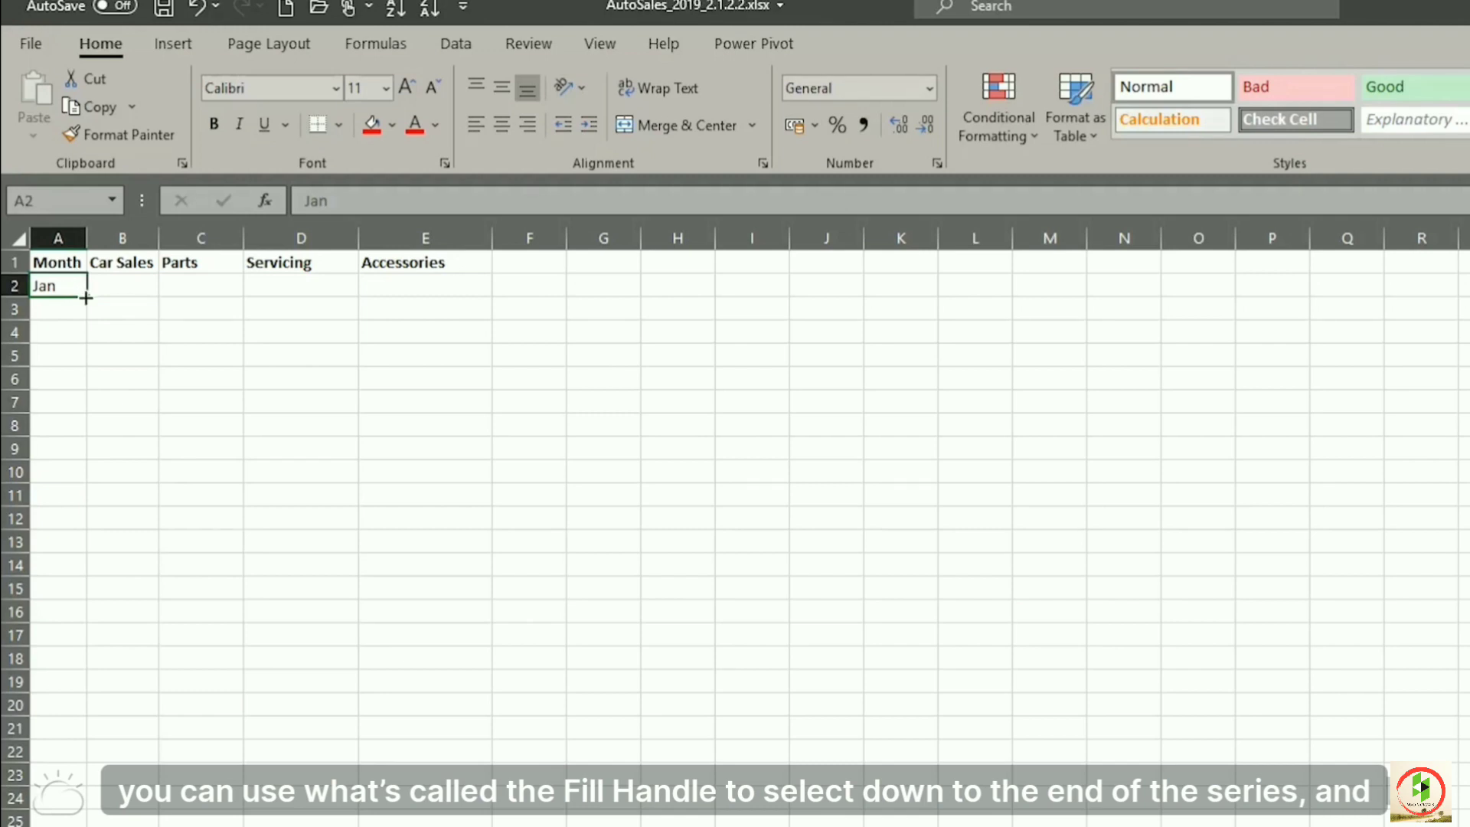
drag(86, 298, 68, 553)
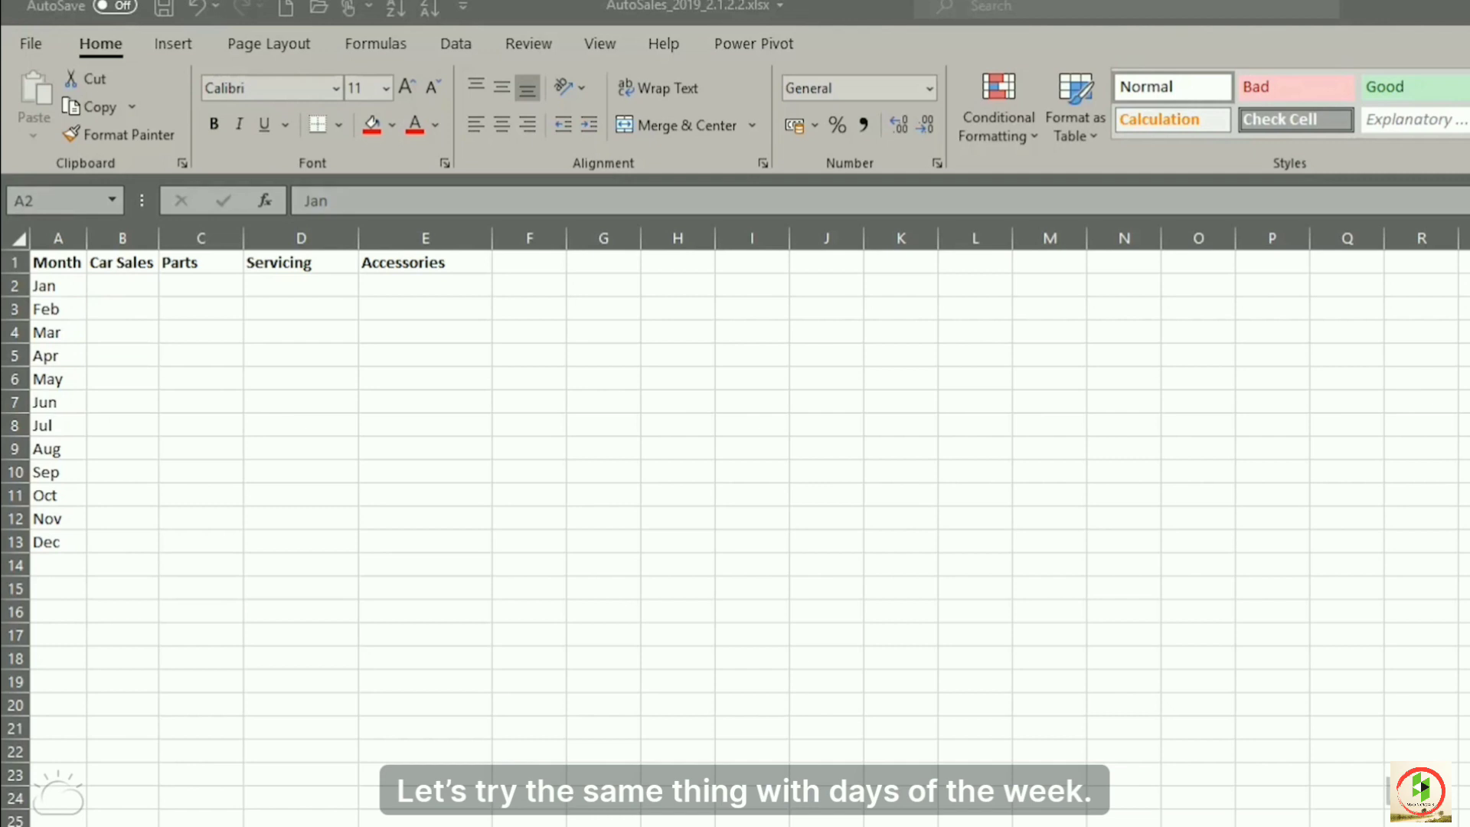
Step: Enter Mon in cell A16, below the list of months
click(84, 620)
text(Mon)
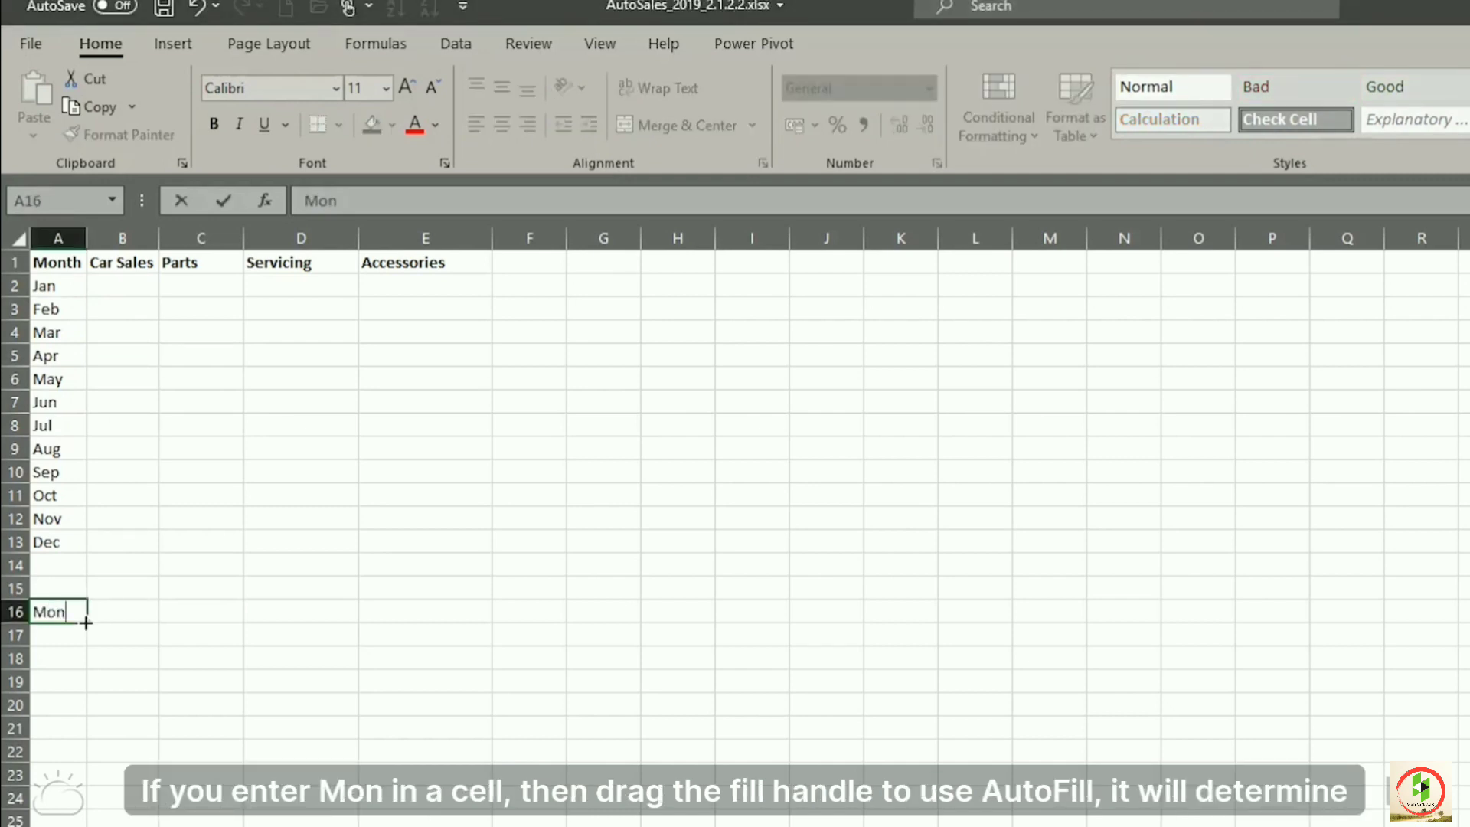
click(84, 623)
Step: Try an AutoFill of the weekdays from A16 down to Sun in A22, and undo the fill
drag(85, 621, 78, 767)
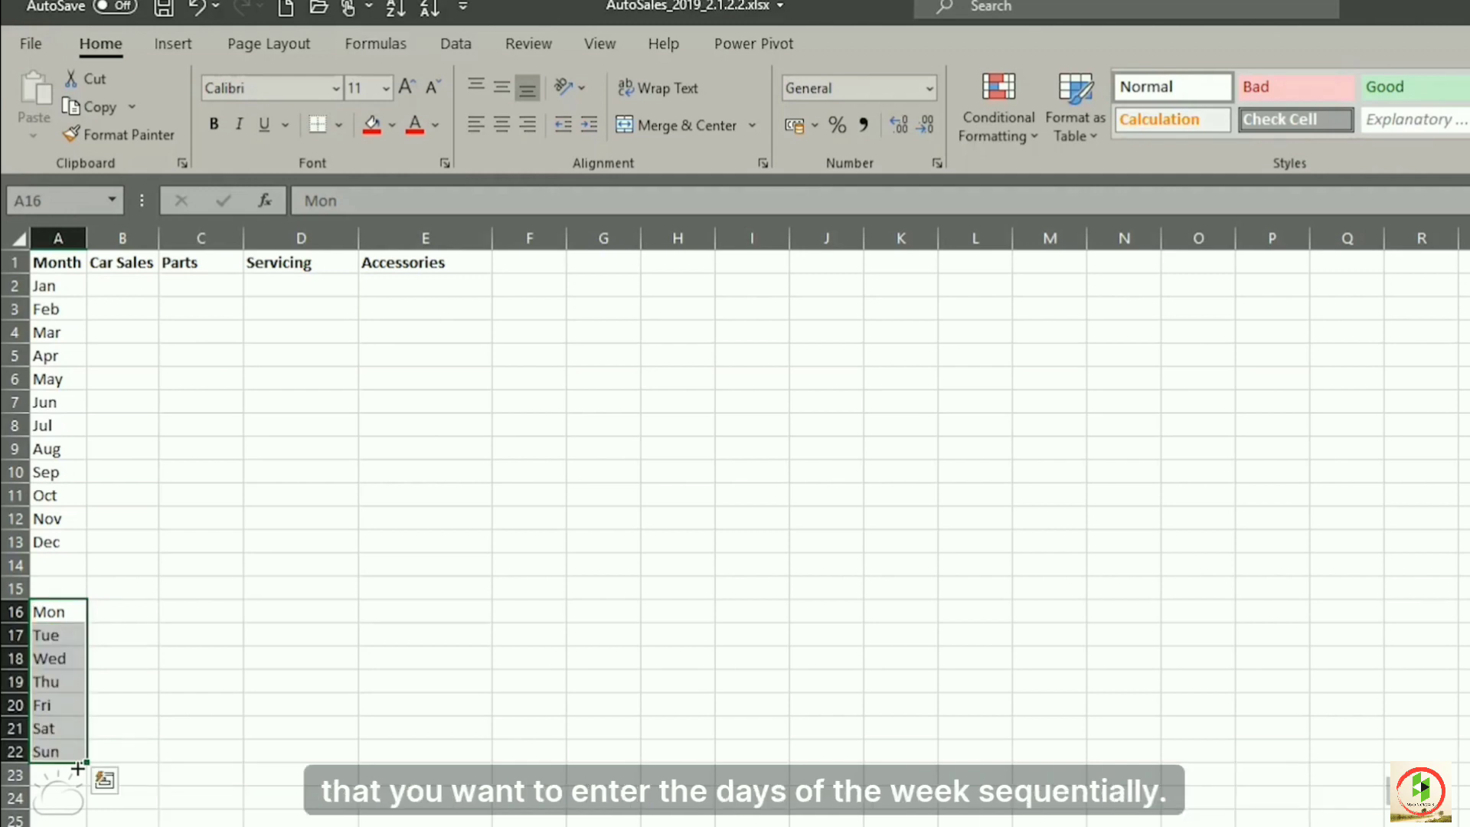
key(ctrl+z)
Step: Enter Wed in cell A17, directly below Mon
click(55, 634)
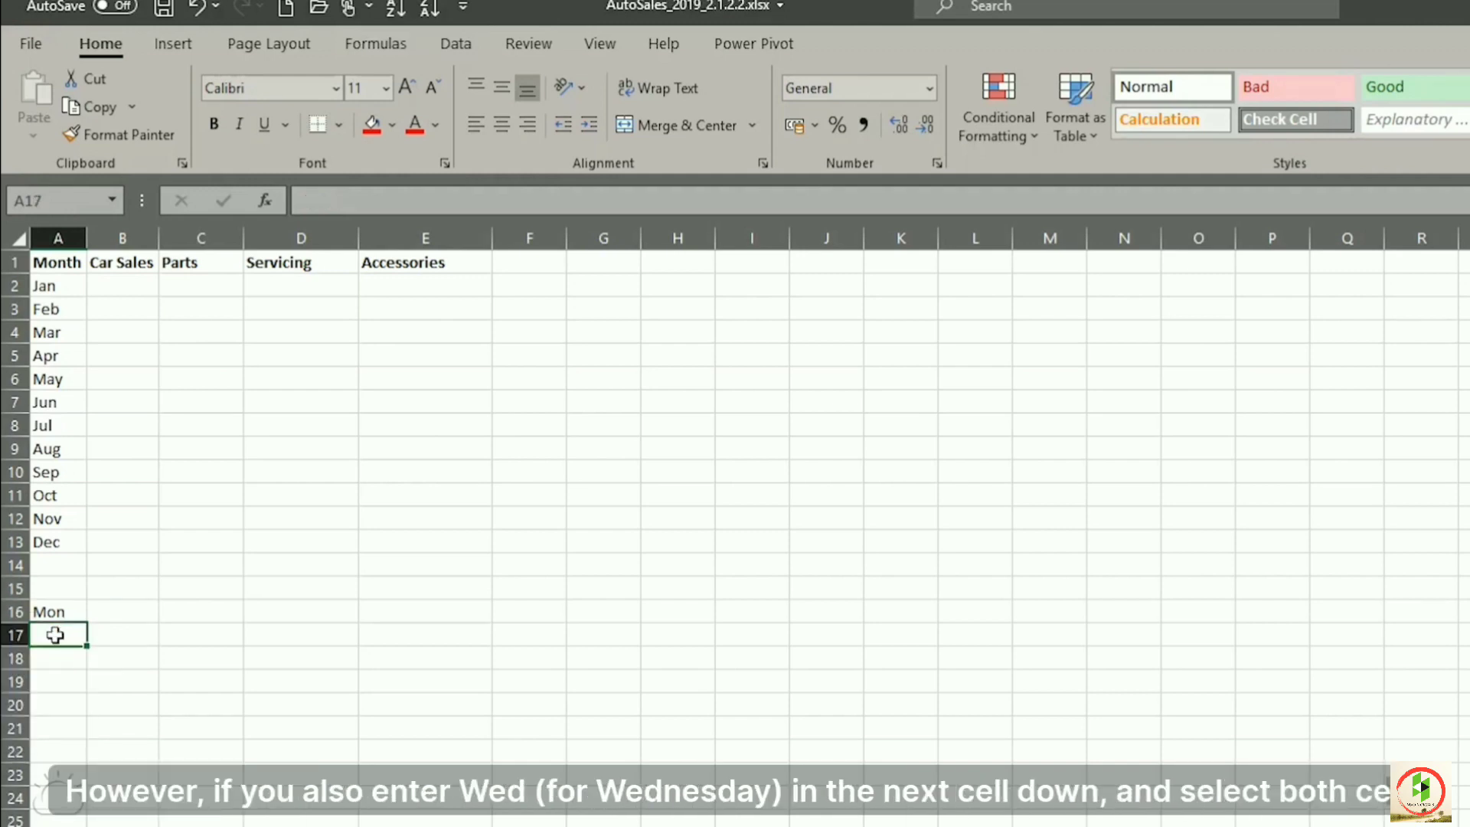
text(Wed)
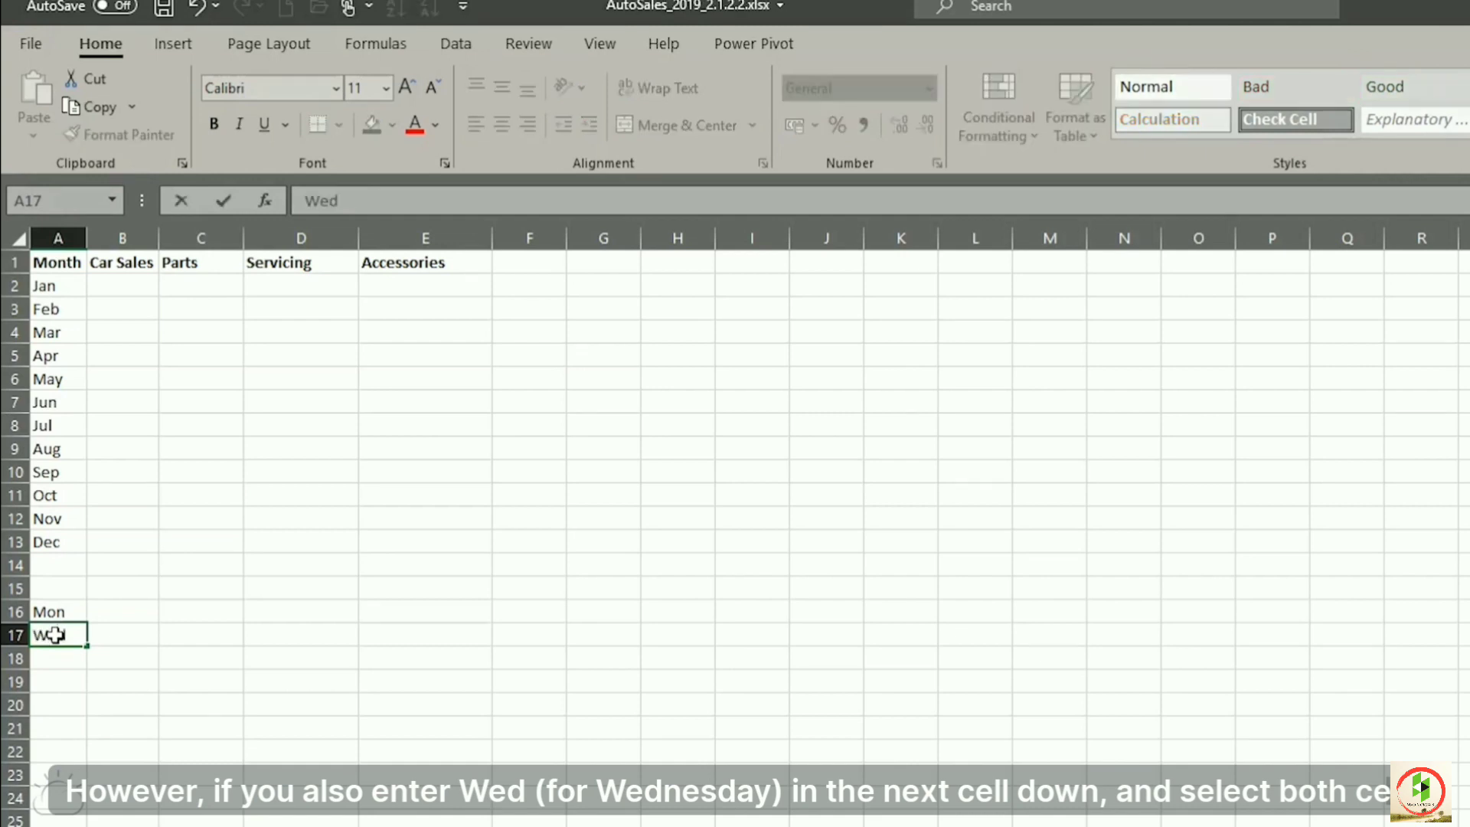
key(Return)
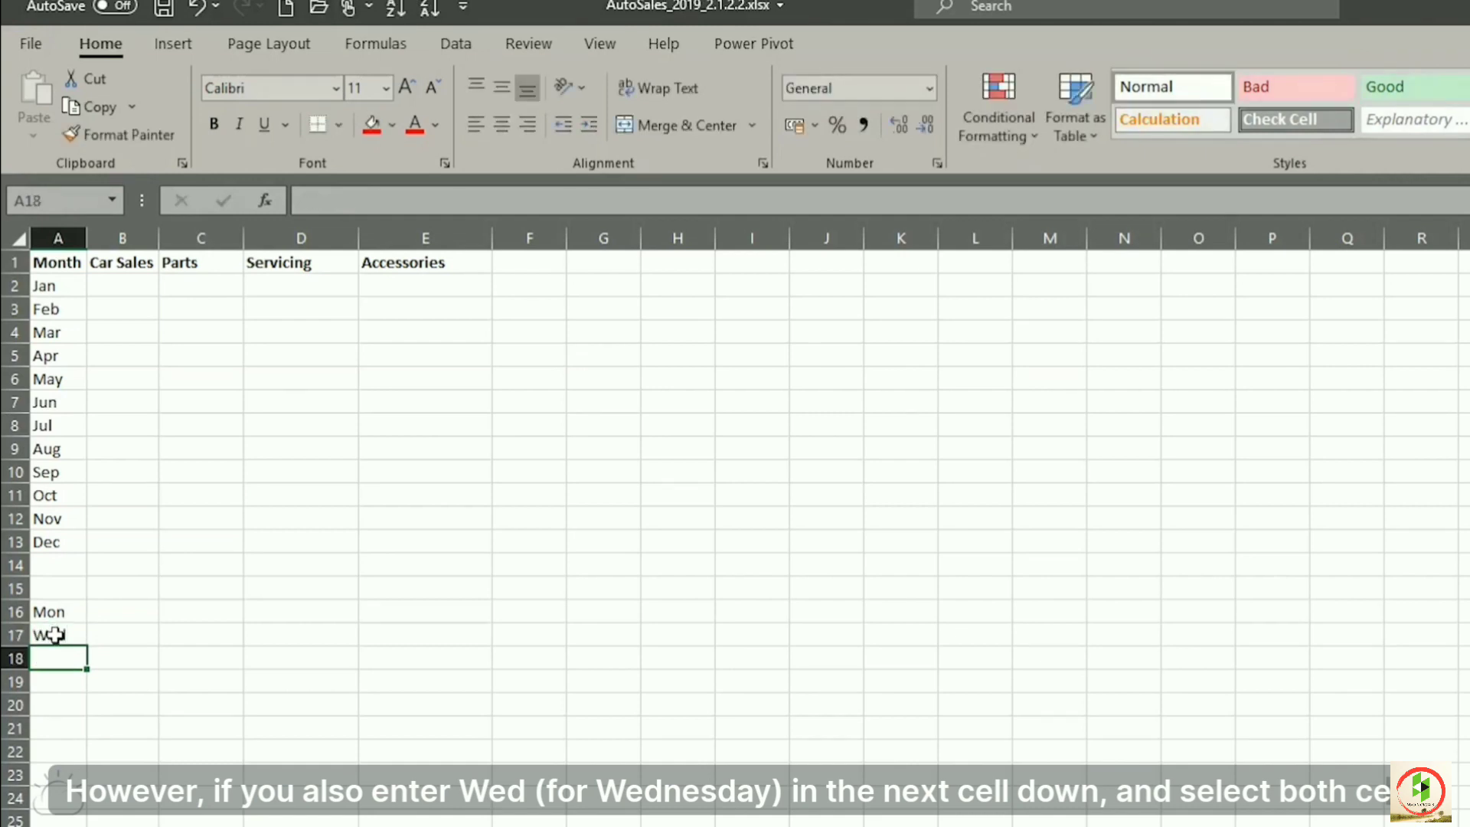
Step: AutoFill the every-other-day pattern from A16:A17 down to A29, and reselect the two source cells
key(Up)
key(Up)
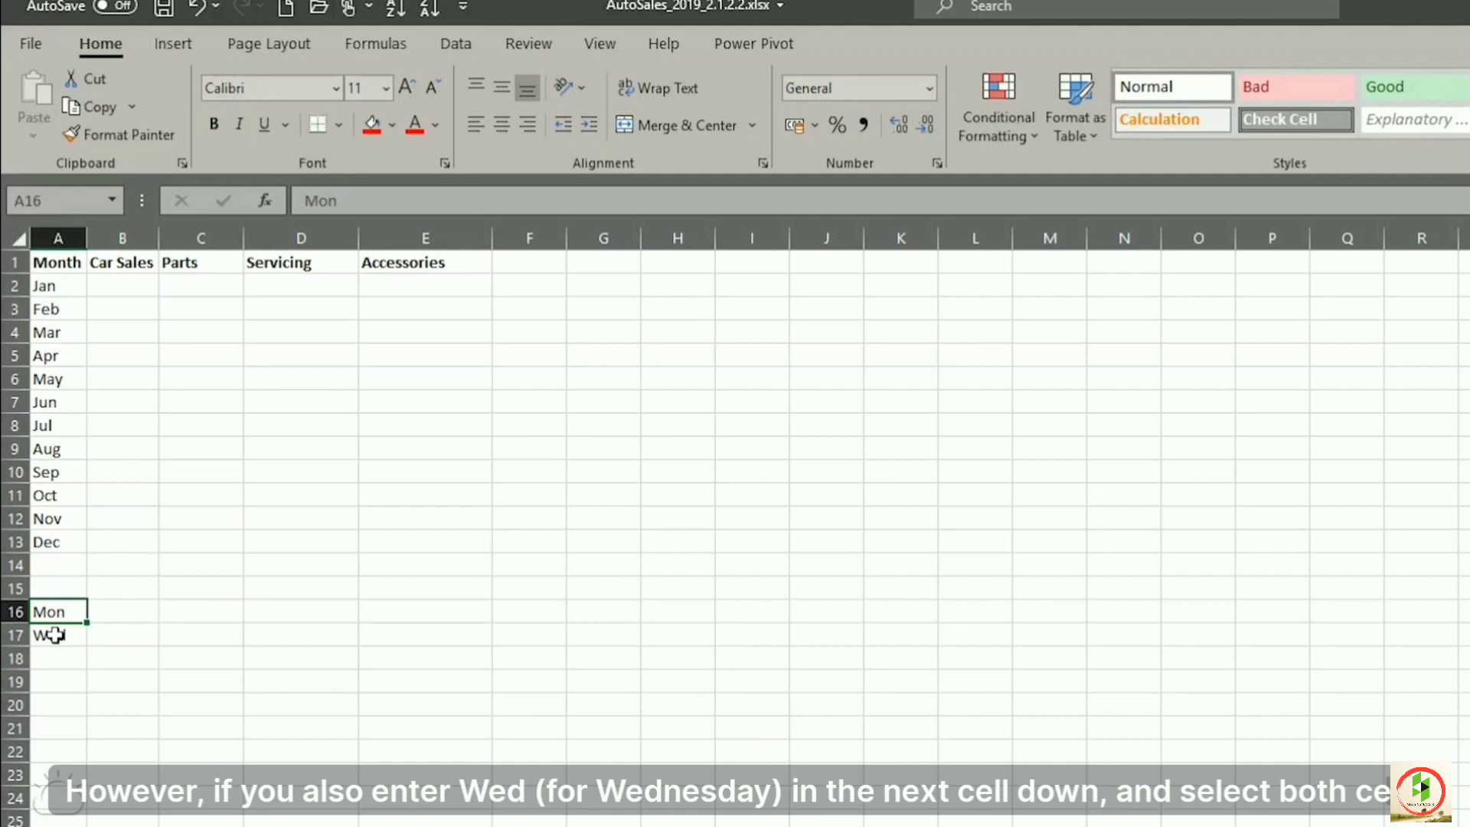
shift+click(56, 635)
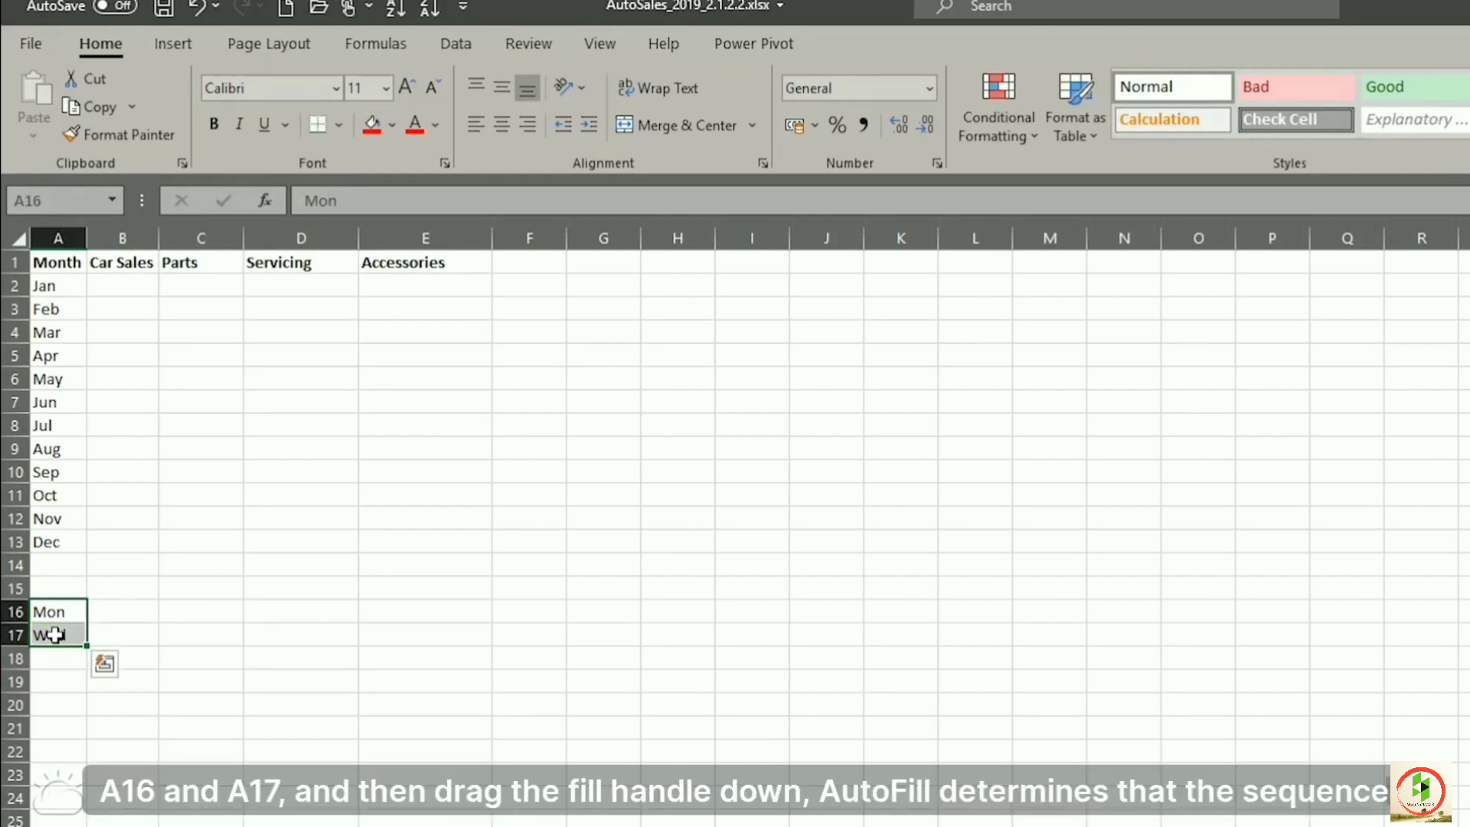
drag(86, 646, 71, 826)
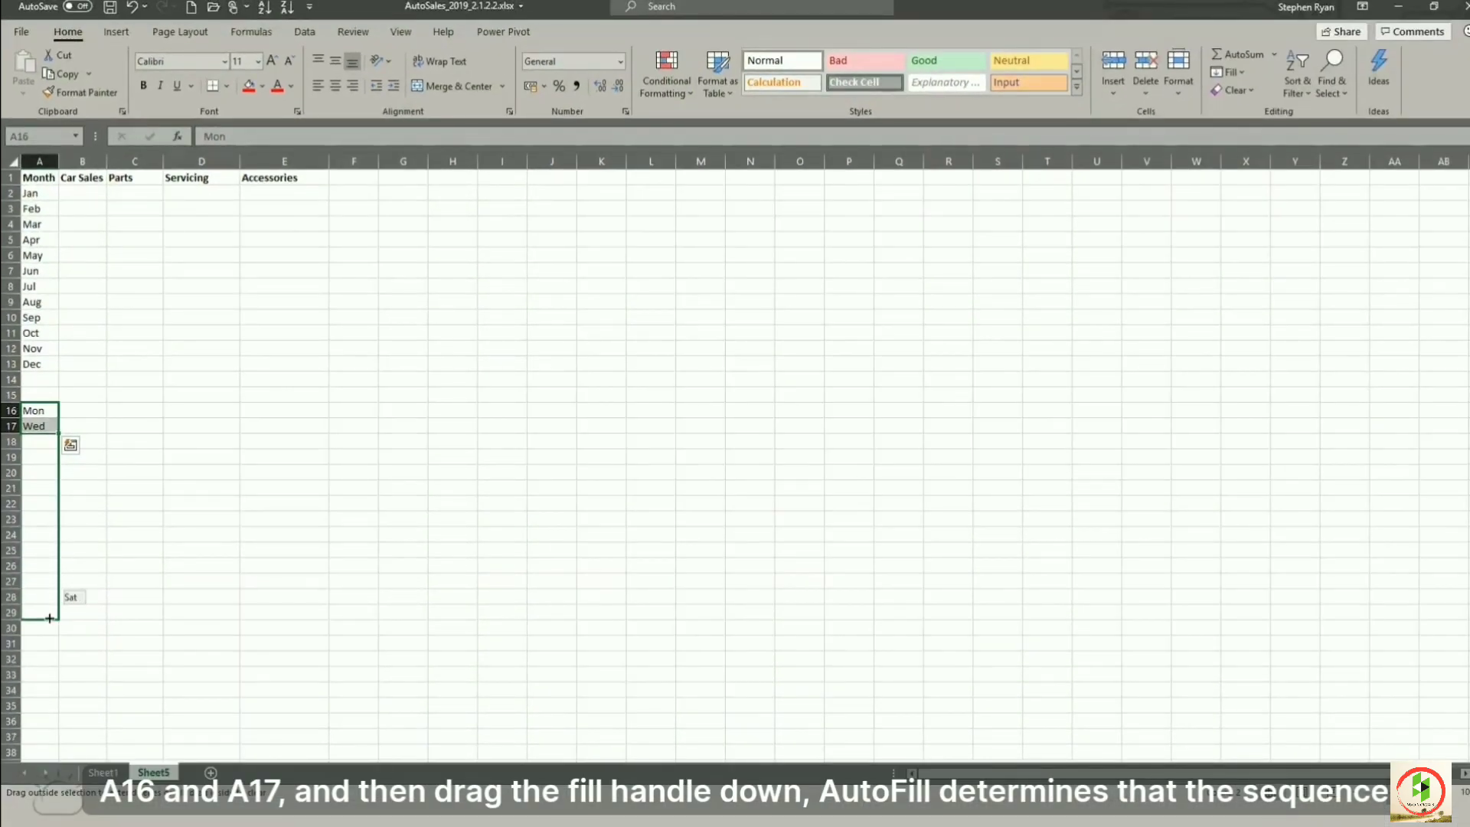
drag(49, 618, 49, 613)
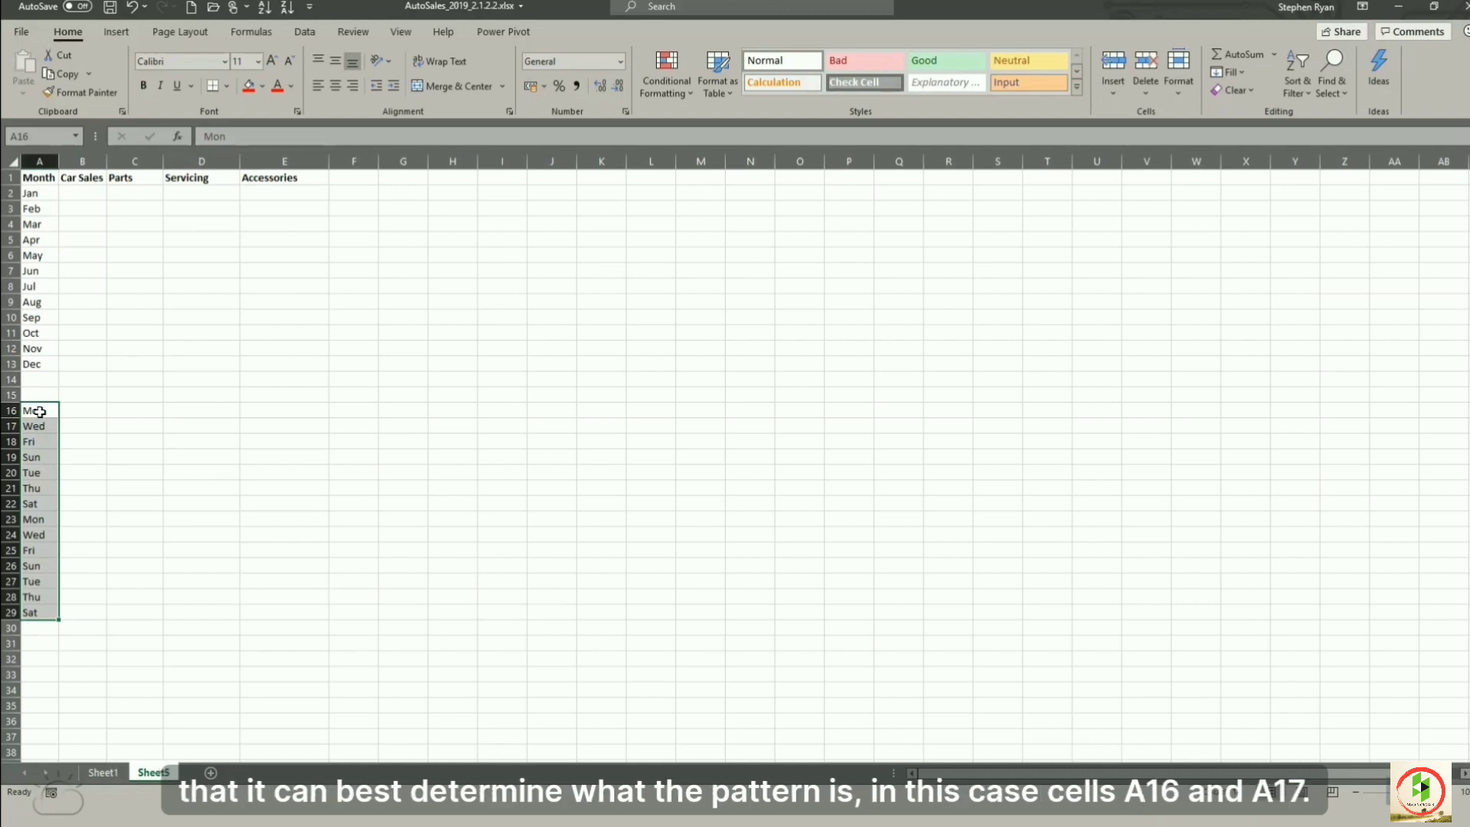
click(39, 412)
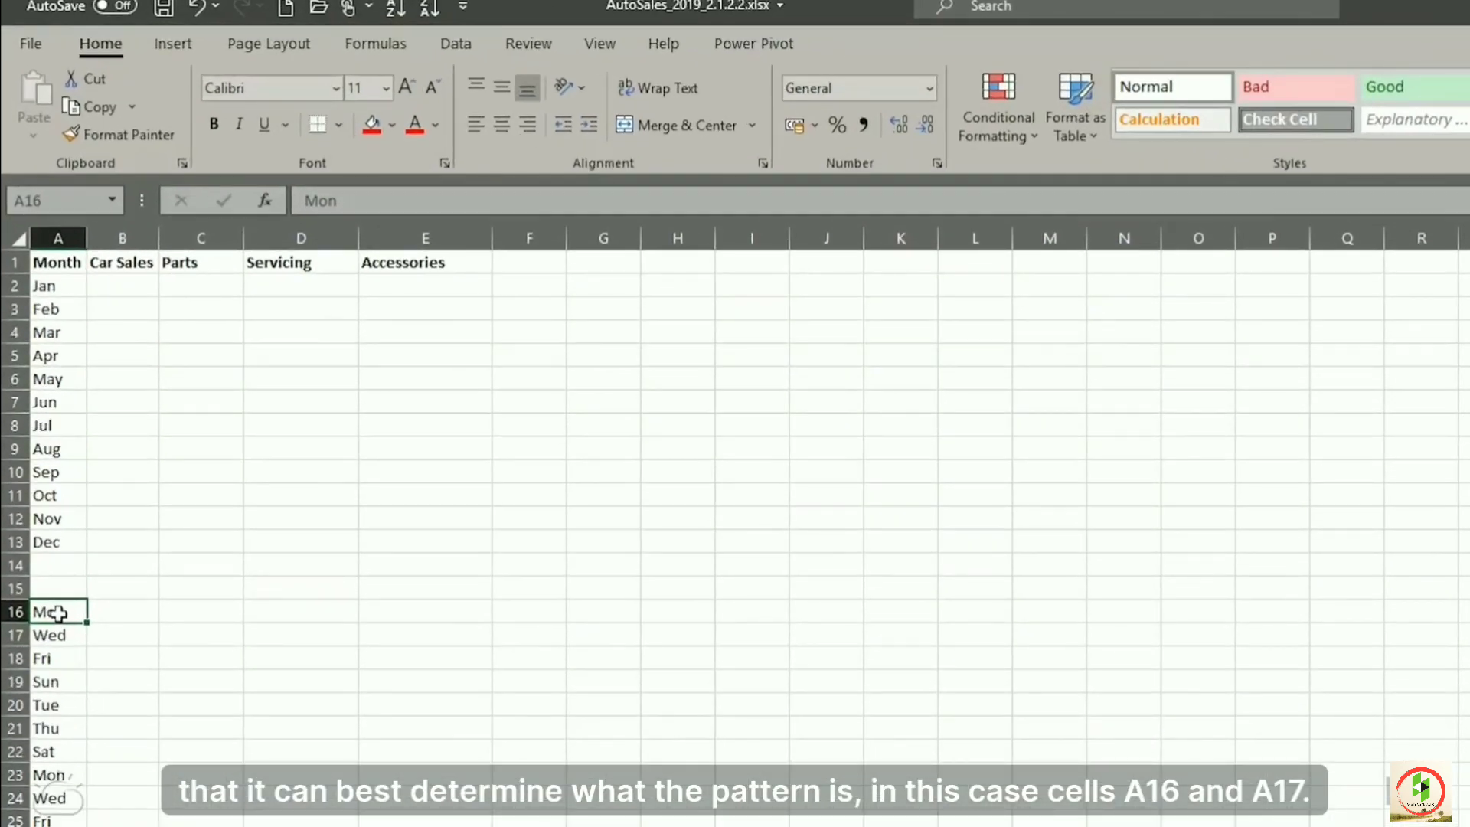
key(shift+Down)
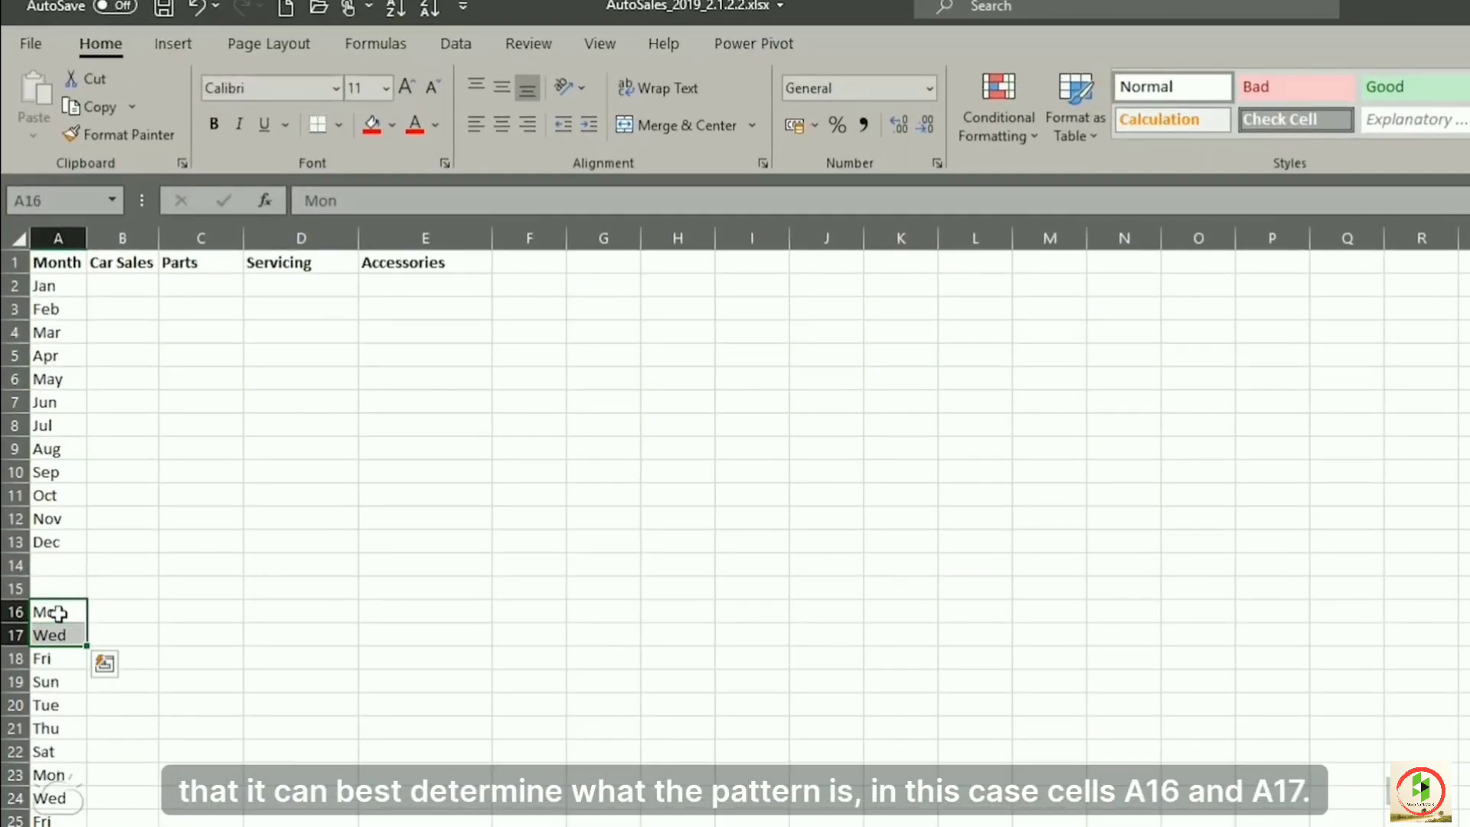
Step: Enter 5 in cell B2, under the Car Sales heading
click(126, 291)
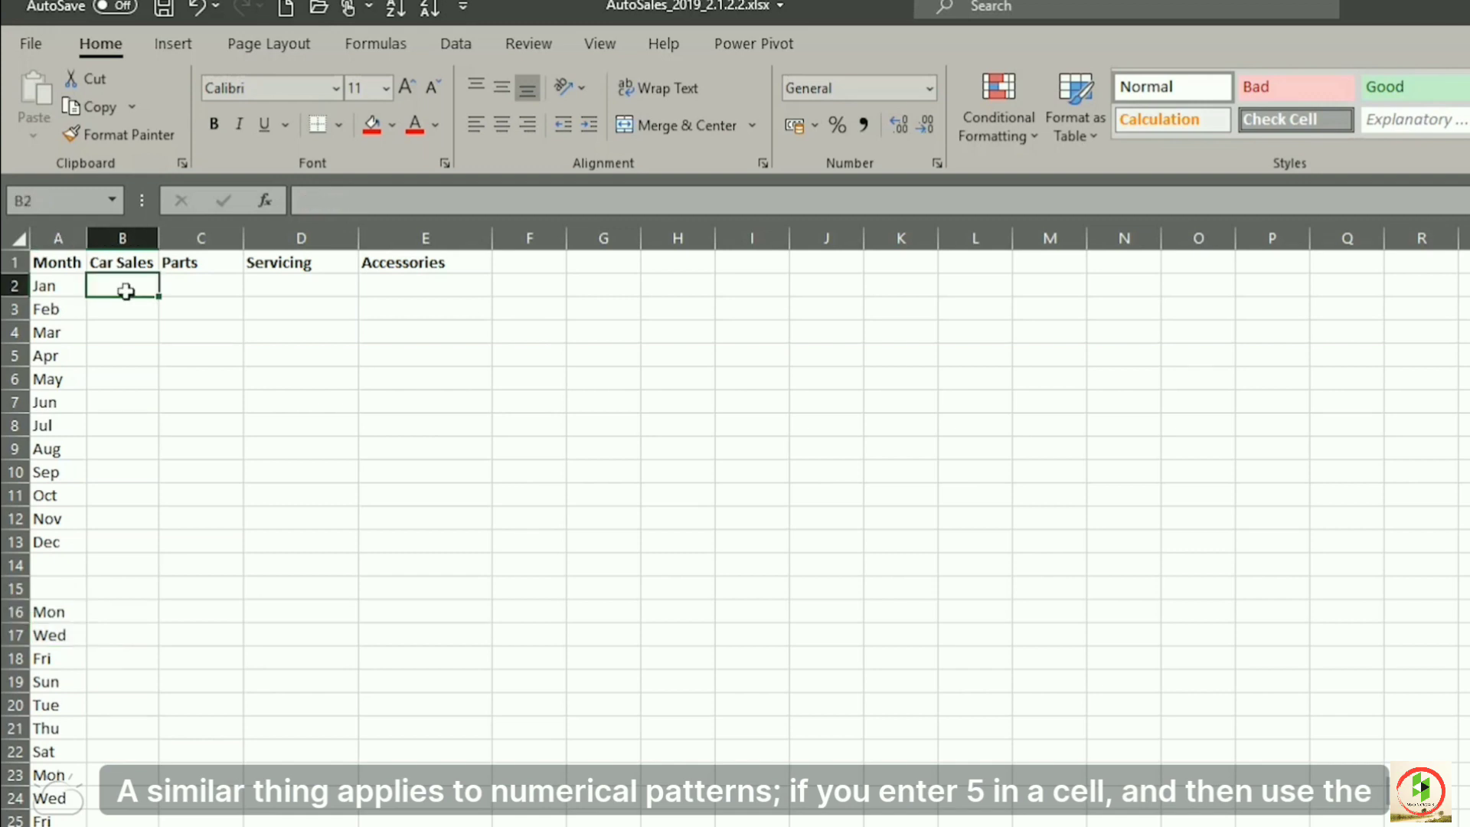
text(5)
key(Return)
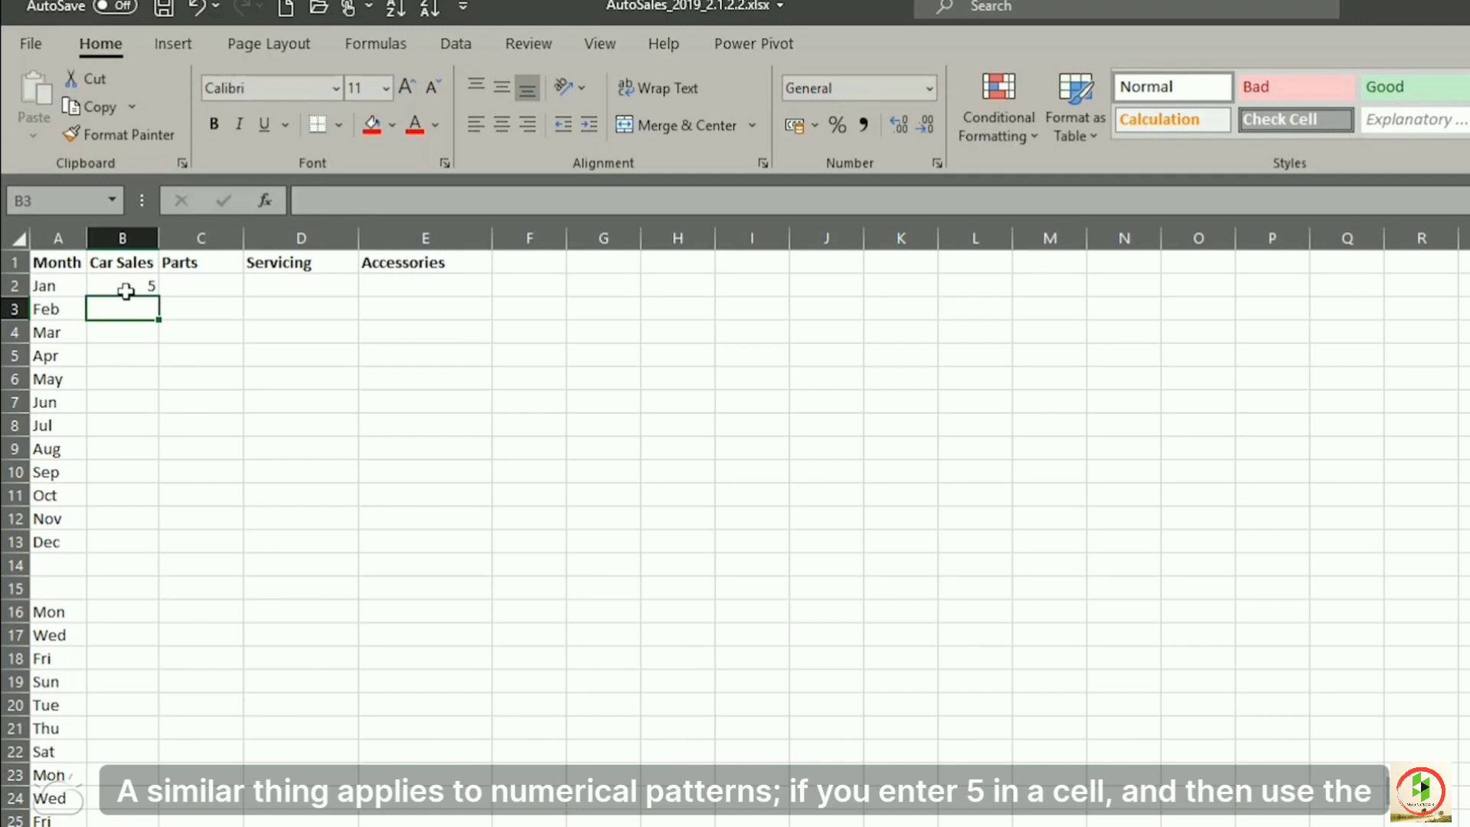
Step: Try an AutoFill of the single value 5 from B2 down to B13, and undo the fill
click(125, 291)
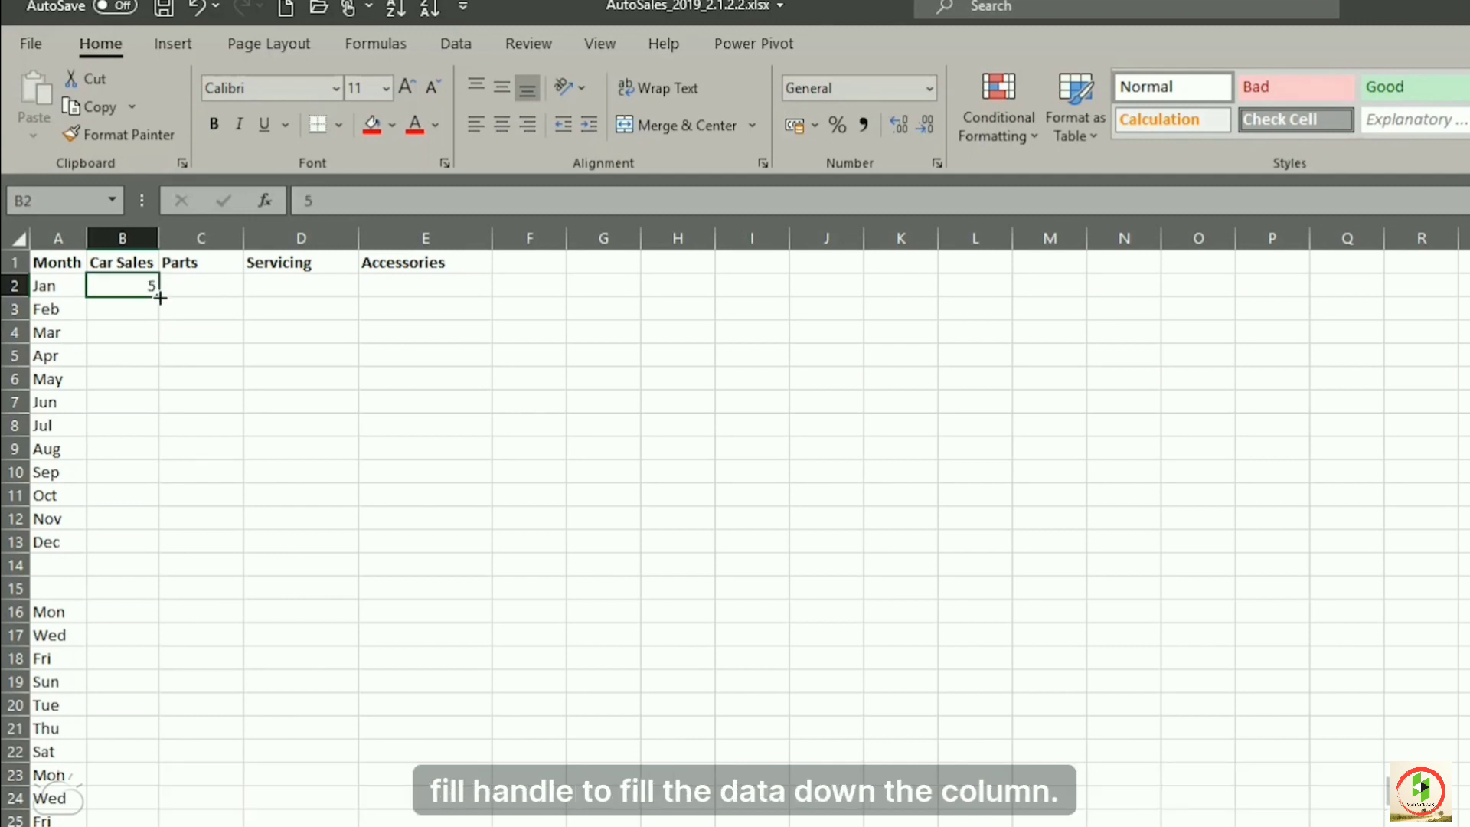
drag(160, 298, 154, 549)
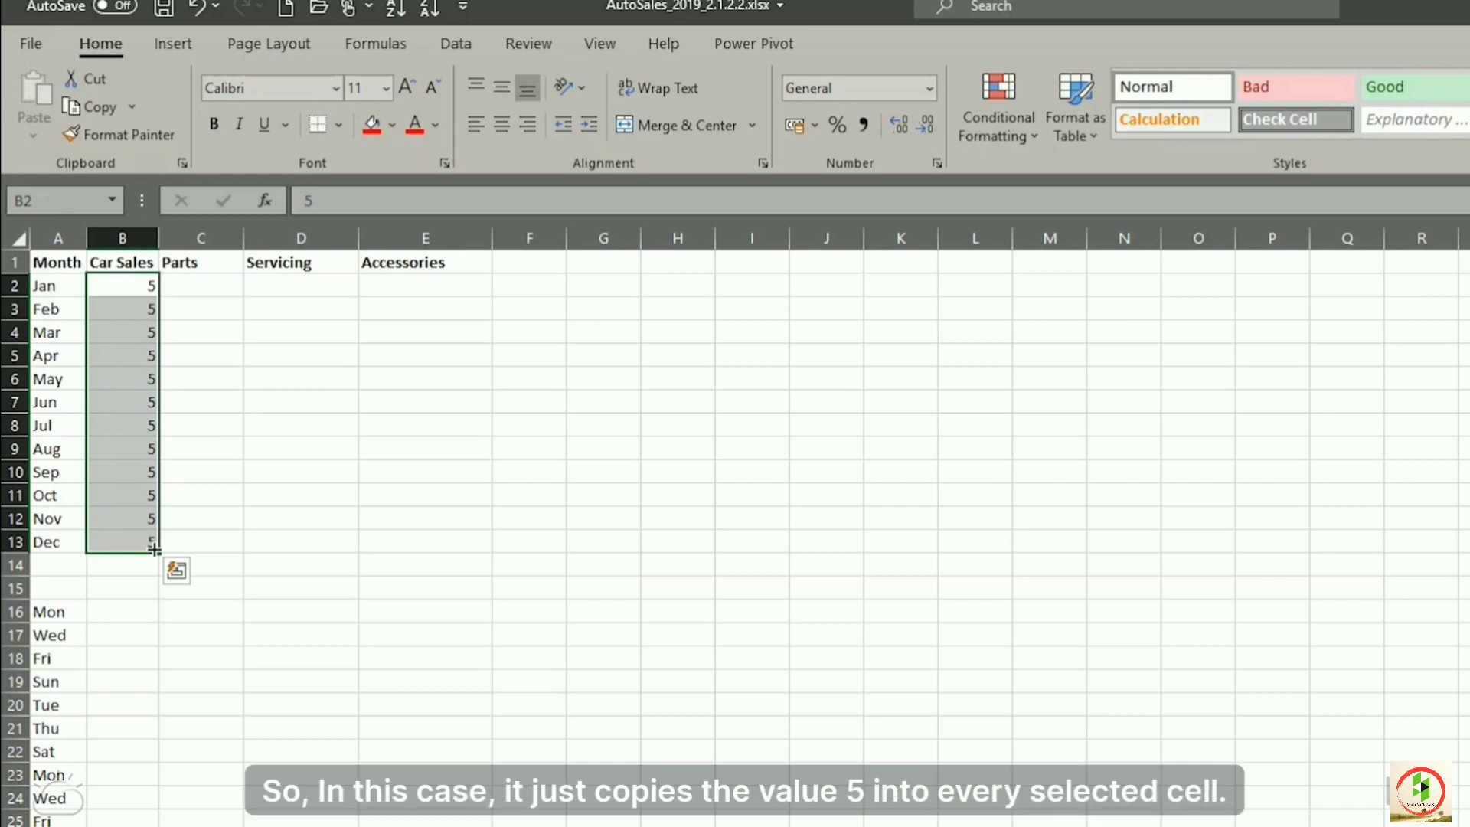
click(197, 7)
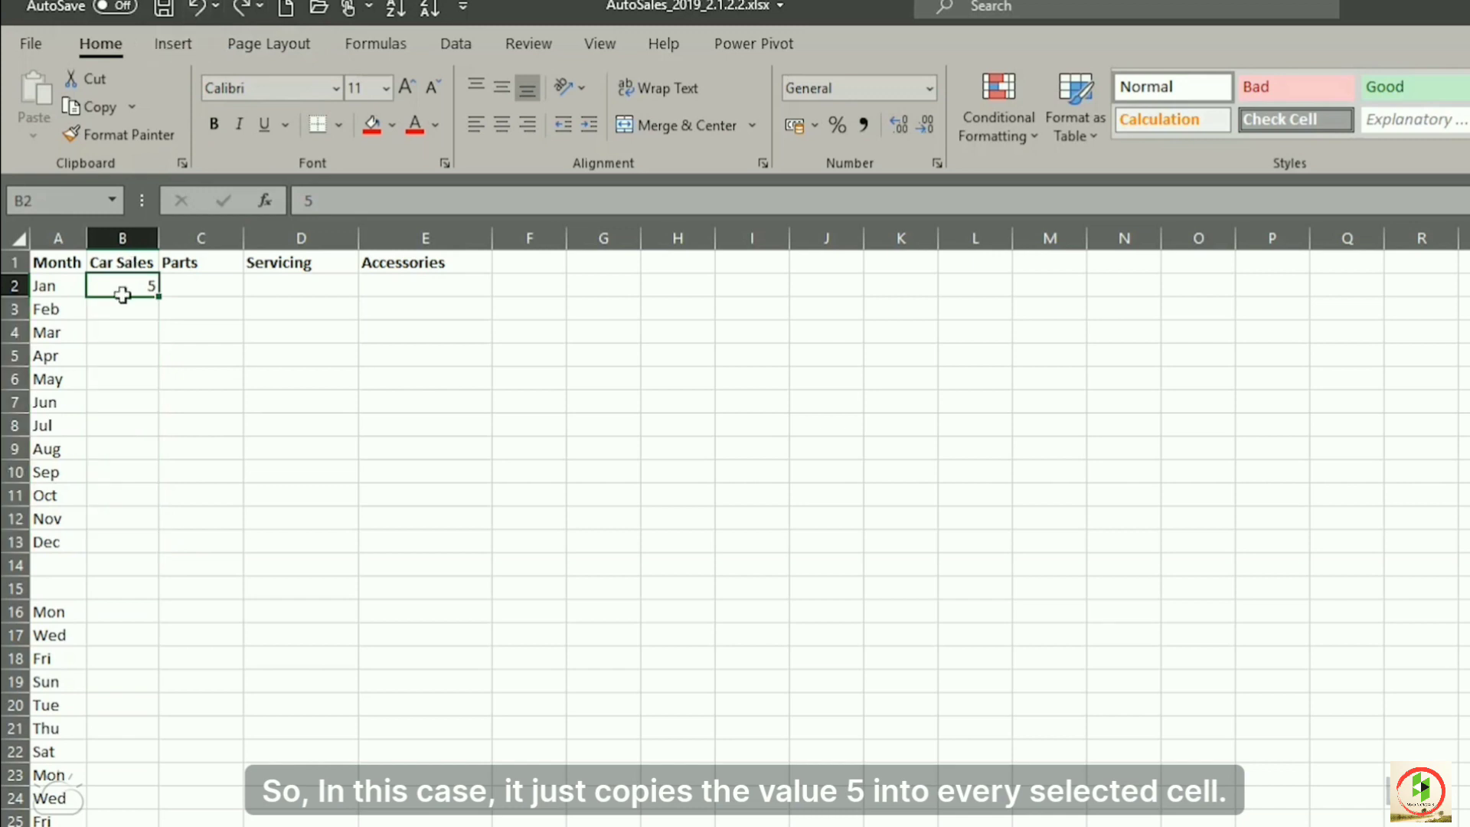
Step: Enter 10 in cell B3 and AutoFill the number pattern from B2:B3 down to B13
click(135, 307)
text(10)
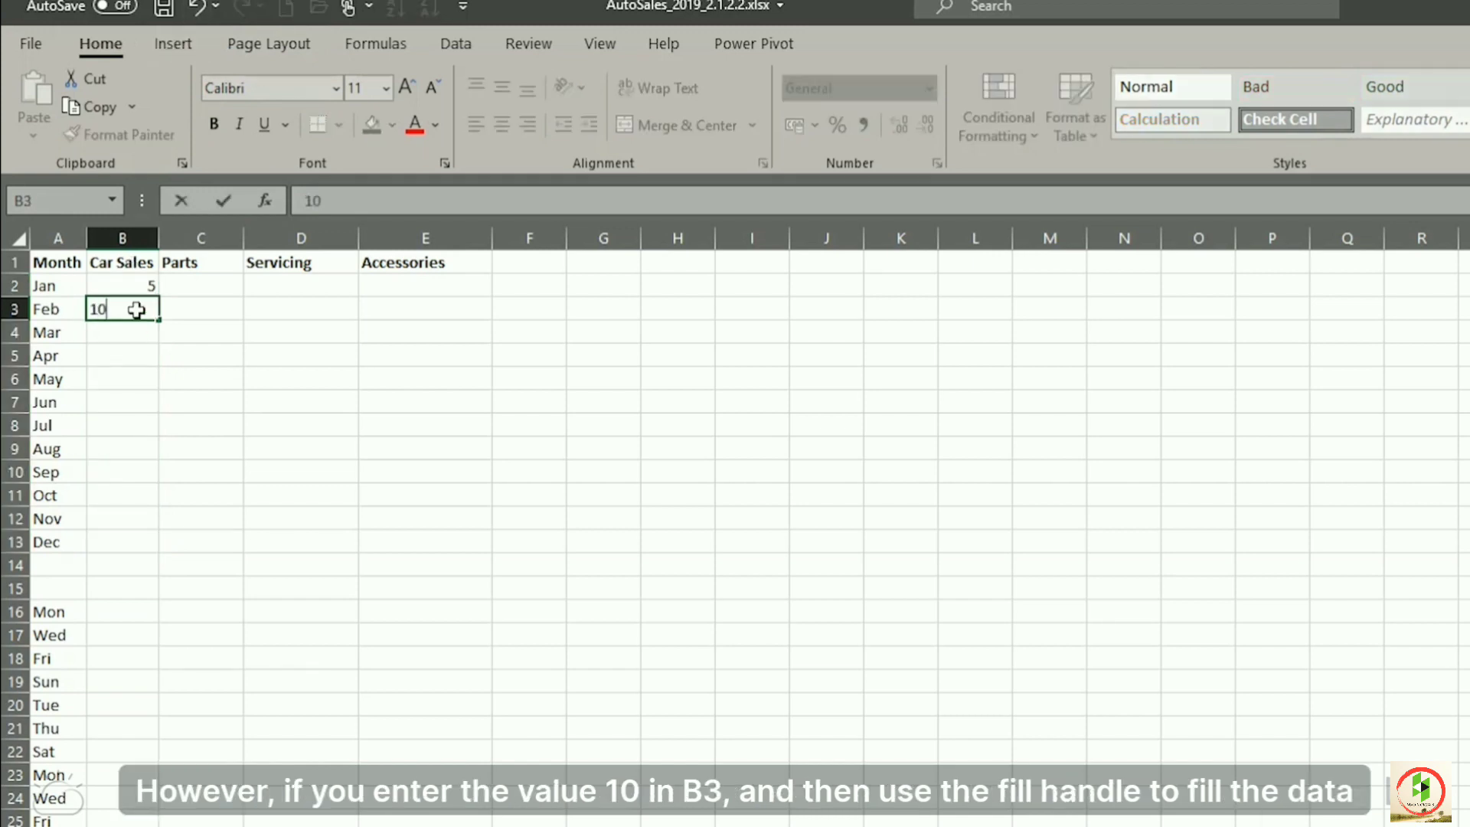
key(Return)
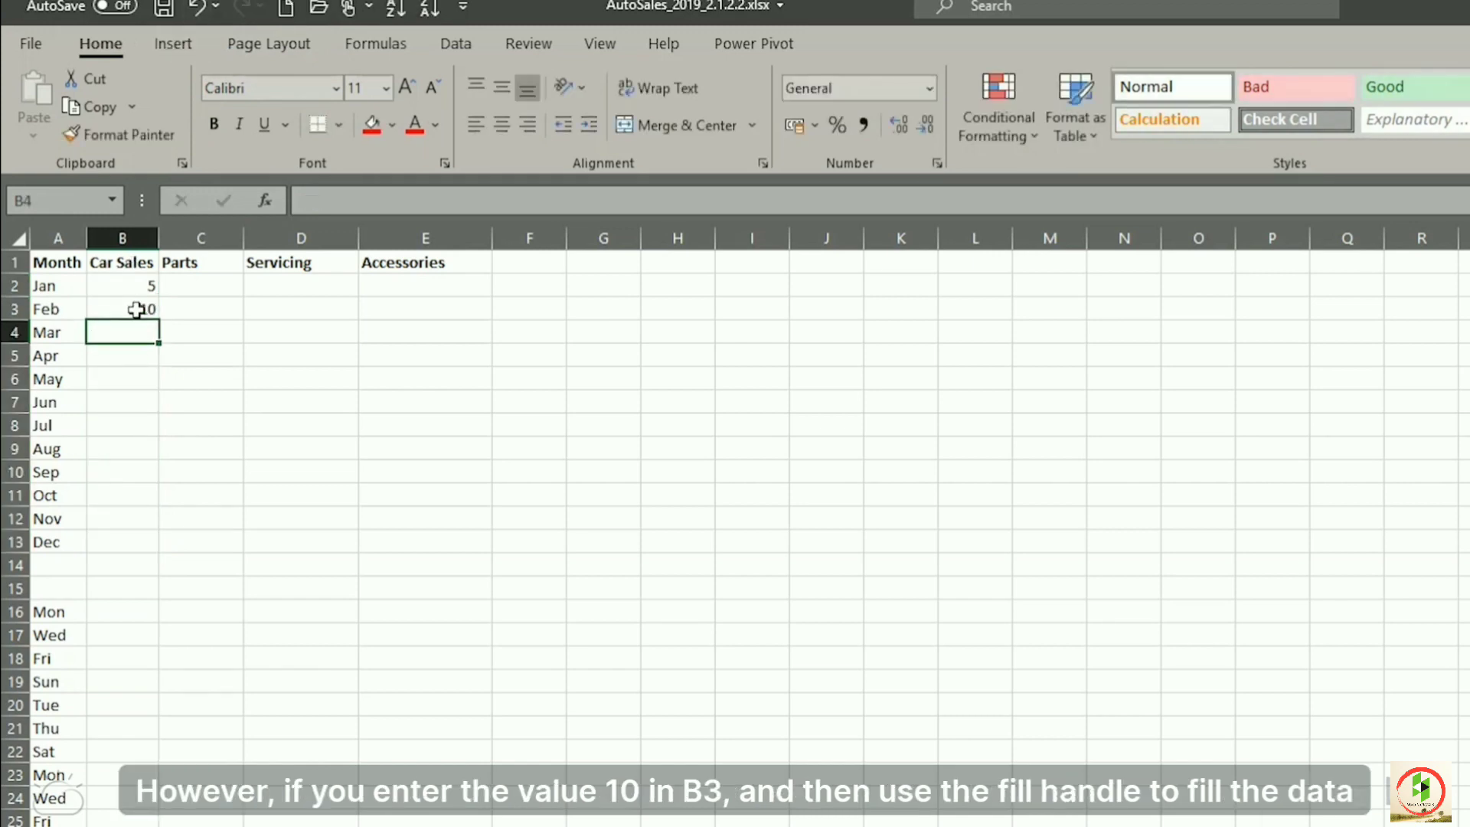
key(Up)
key(Up)
shift+click(136, 310)
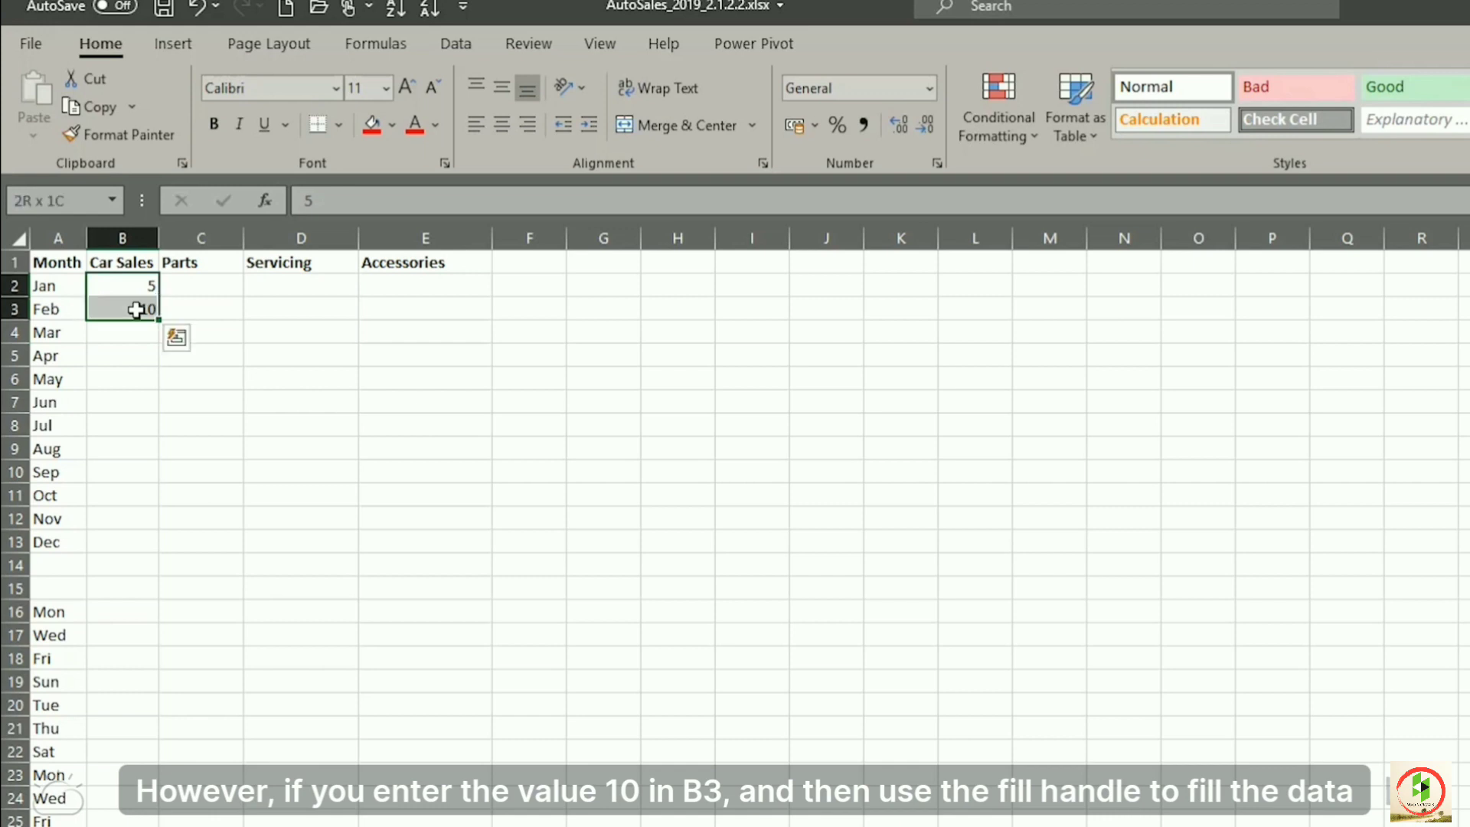
drag(158, 319, 175, 554)
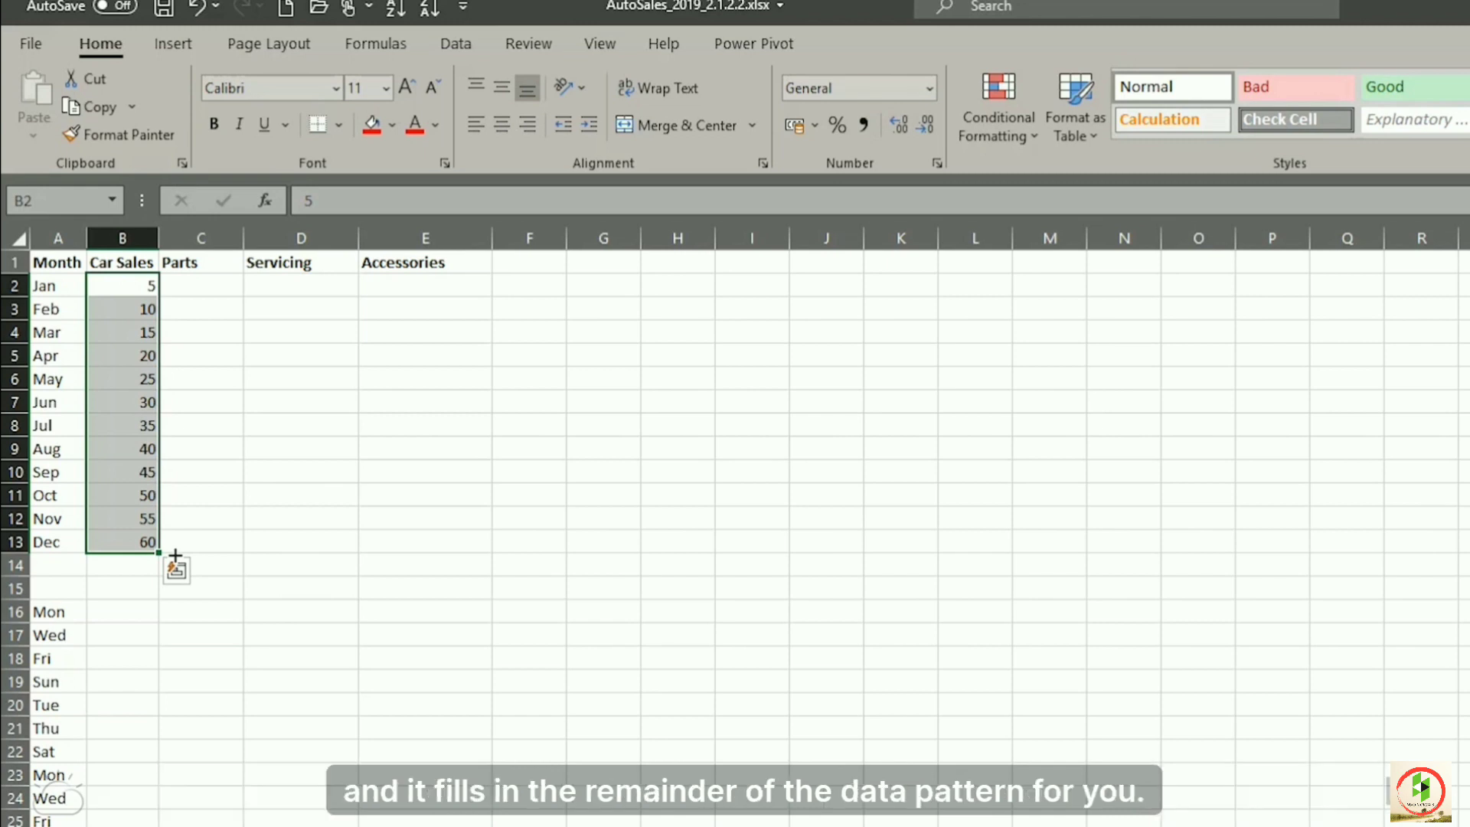
click(222, 287)
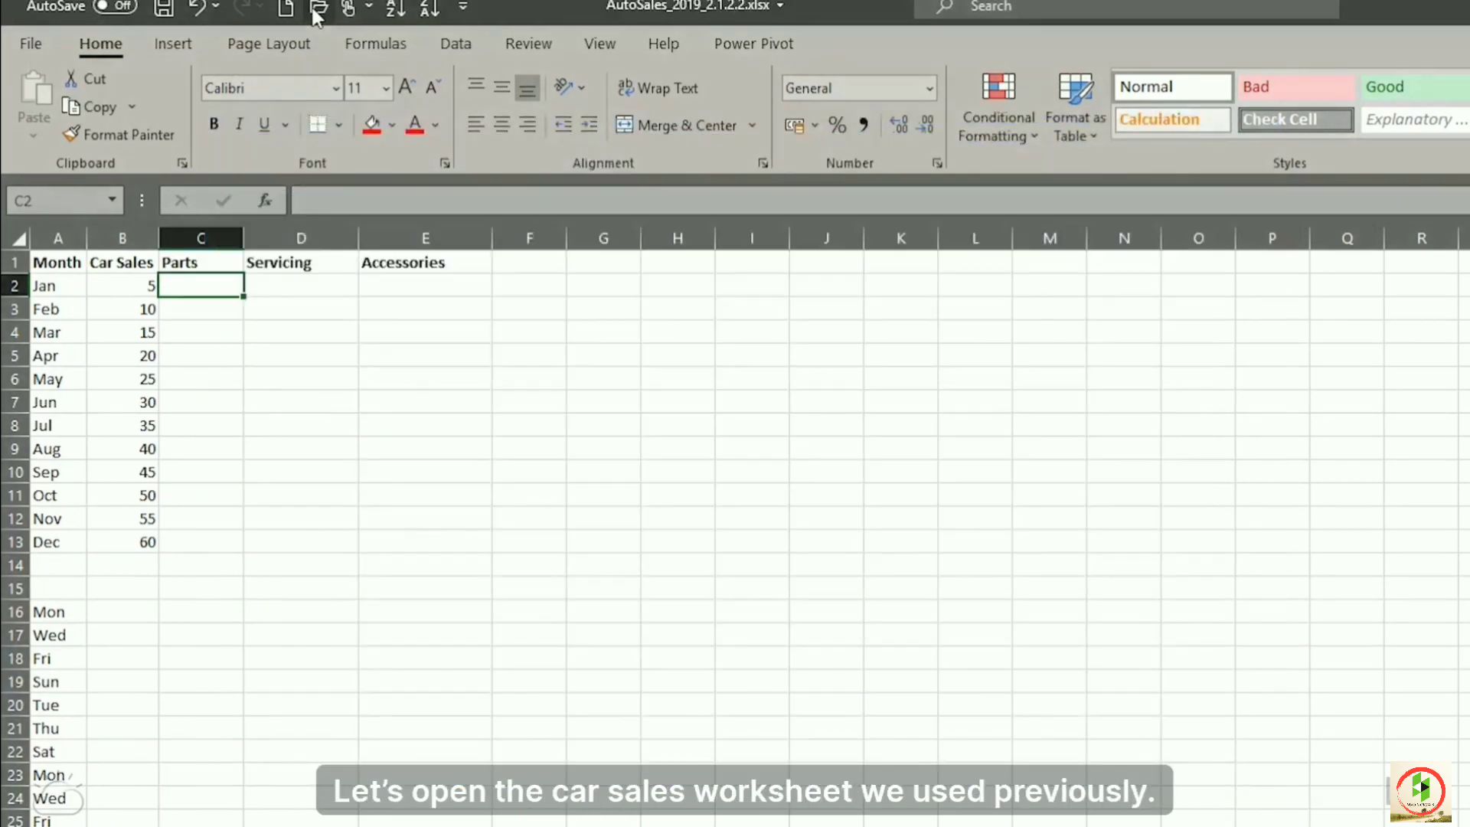
Step: Open the workbook Car_Sales_Kaggle.xlsx
click(313, 12)
click(687, 360)
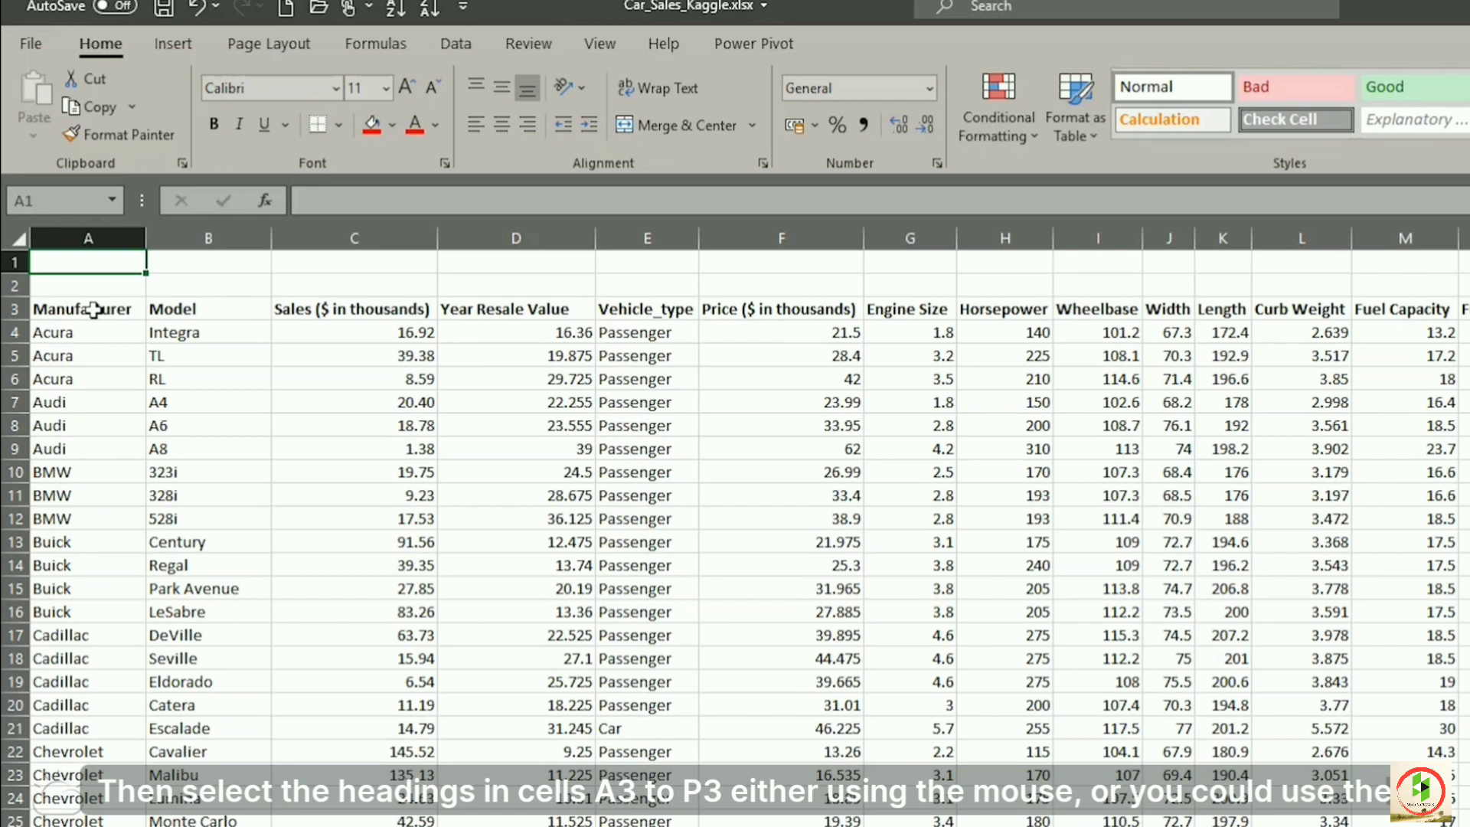
Step: Apply the 60% - Accent1 cell style and bold to the headings in A3:P3
click(92, 310)
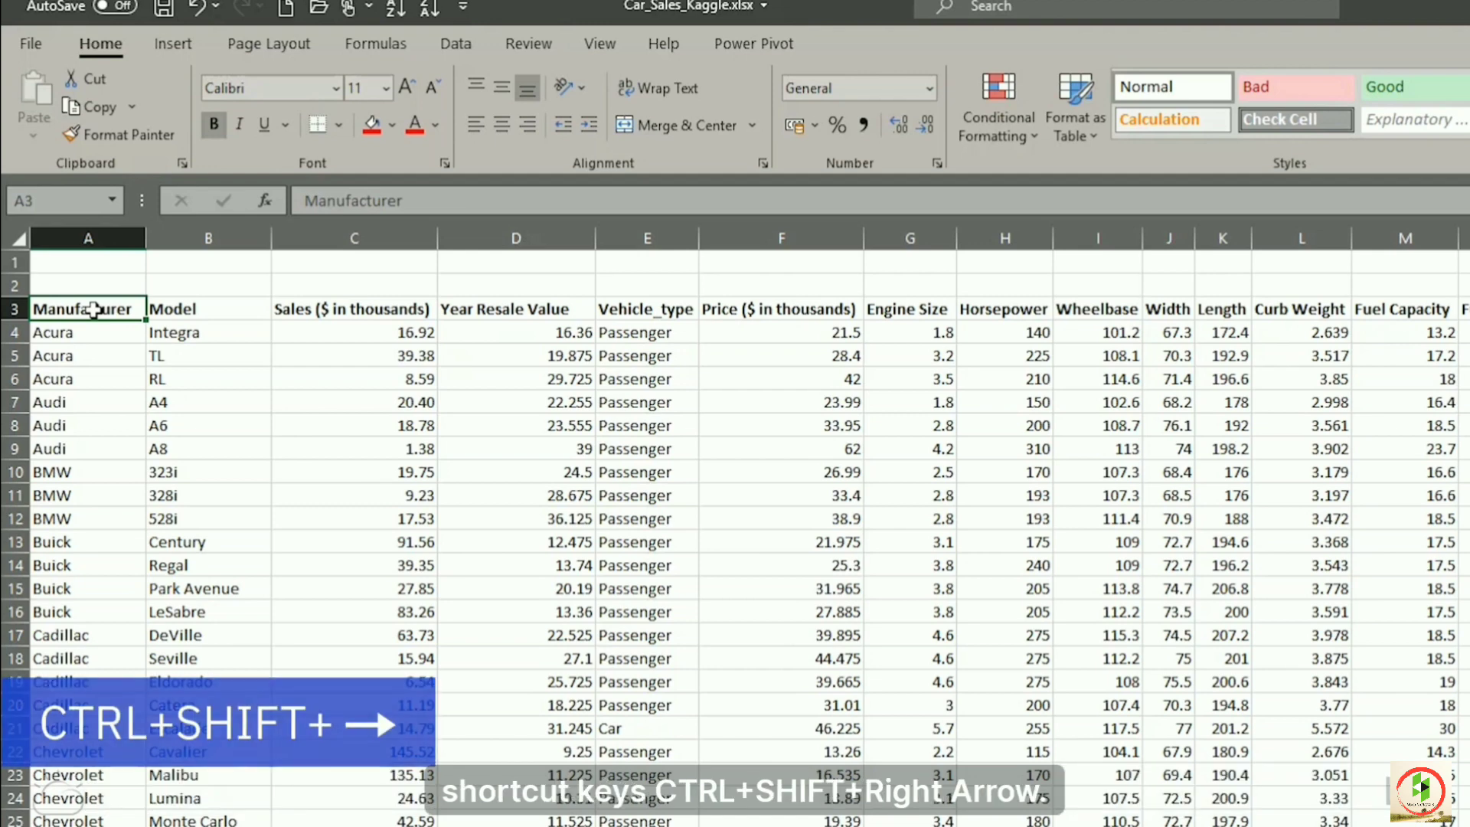
key(ctrl+shift+Right)
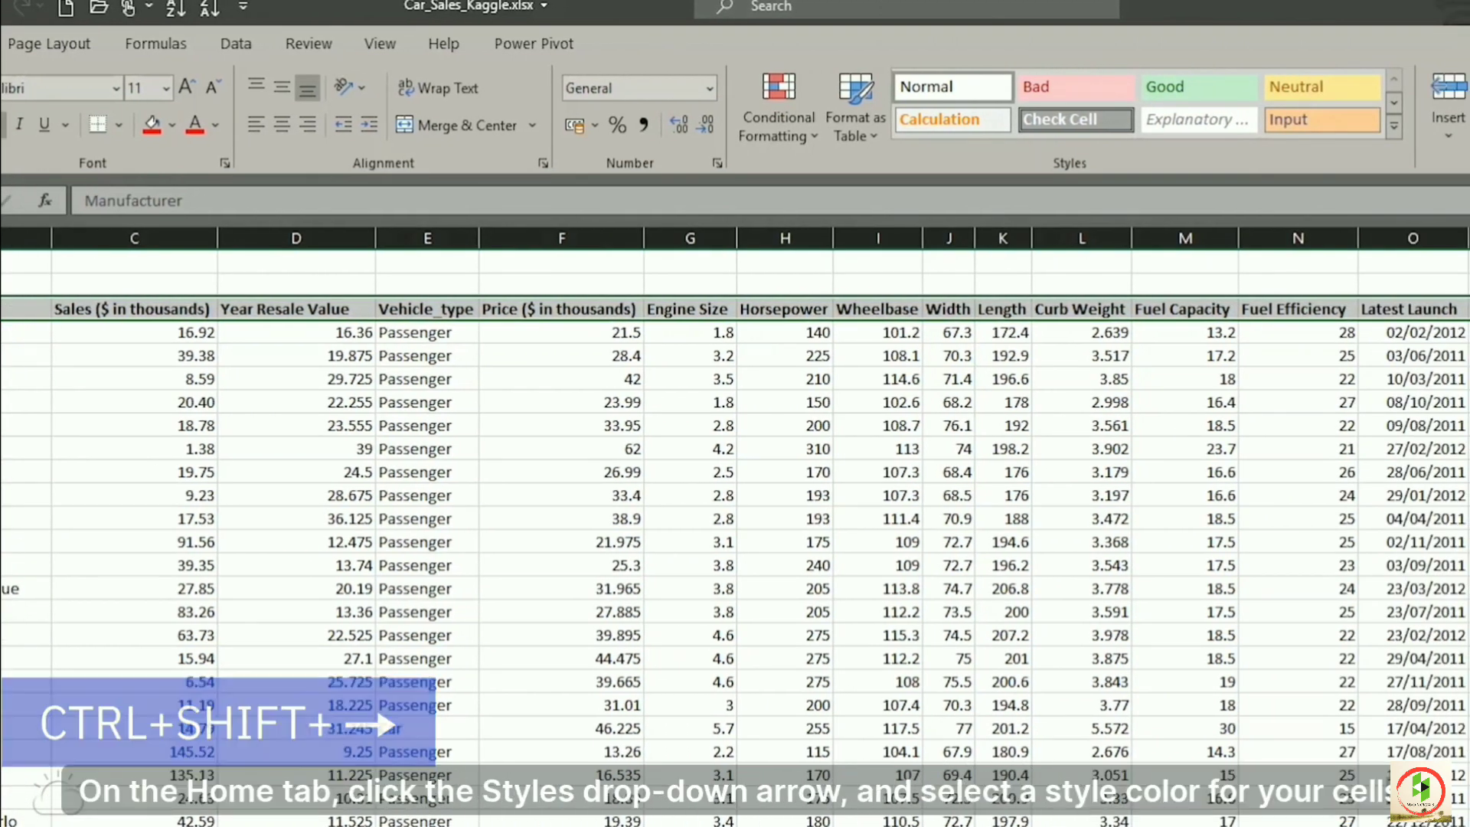
click(1393, 127)
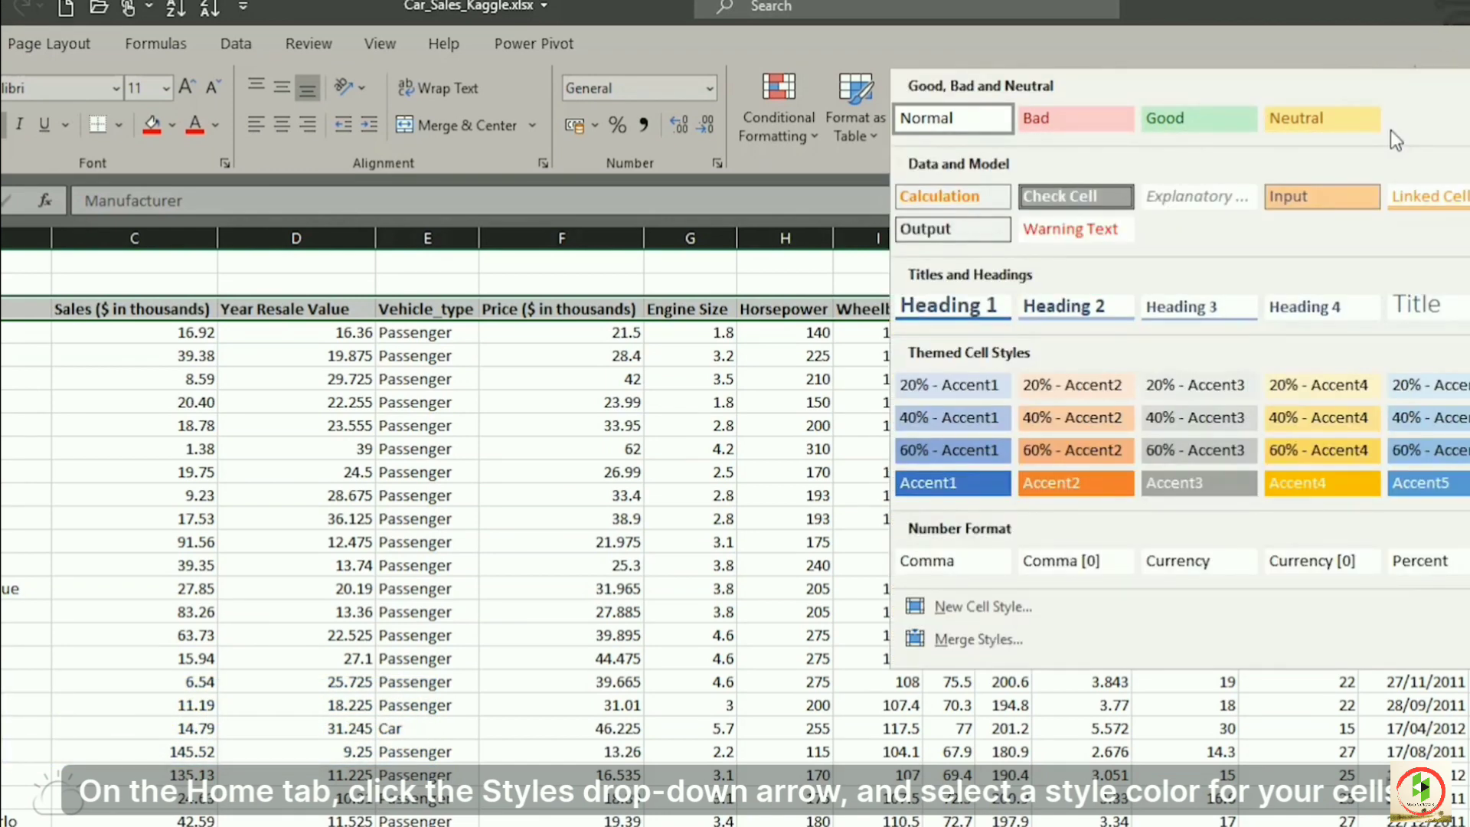
click(961, 451)
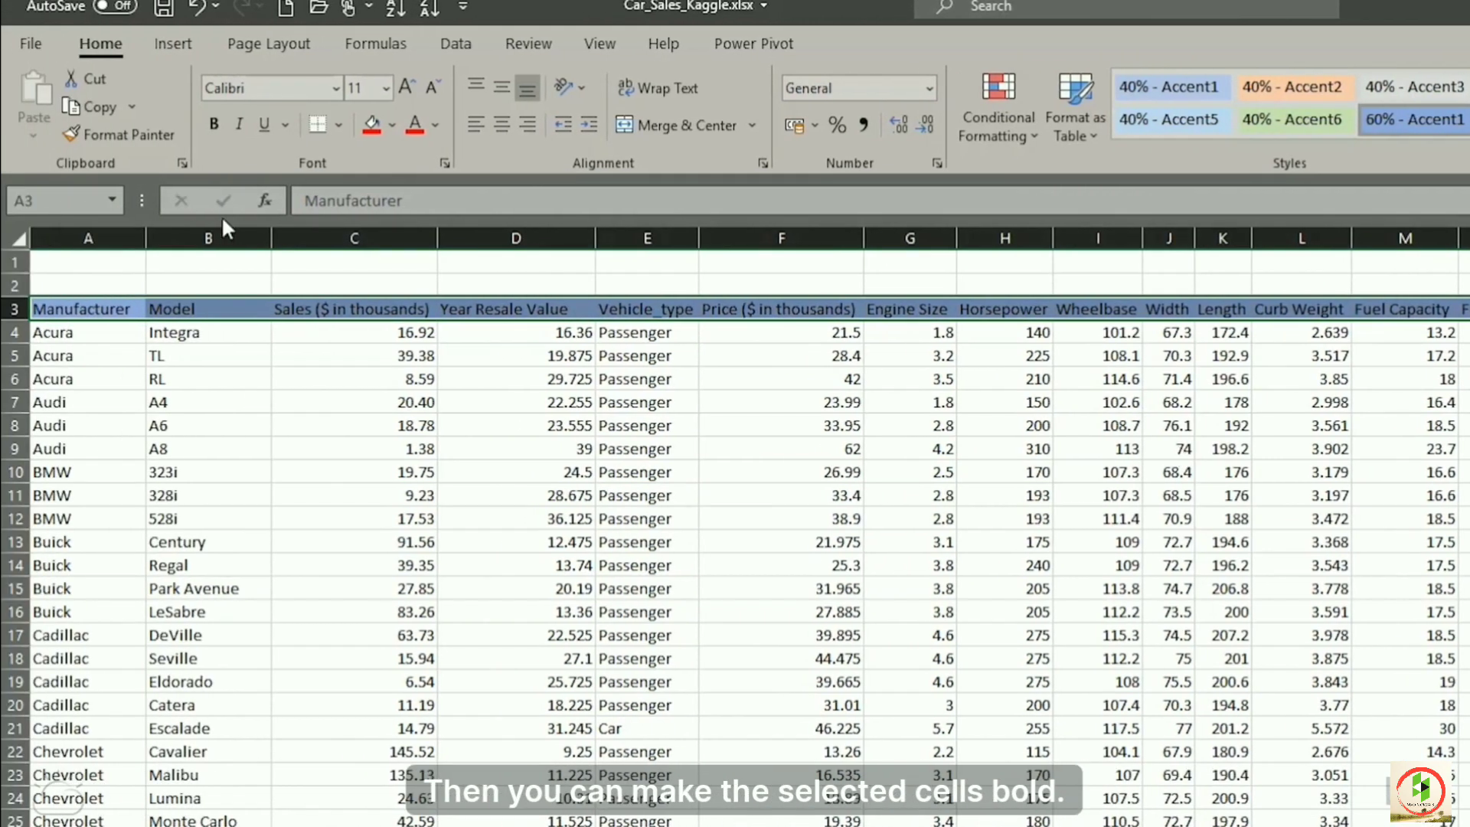
click(213, 123)
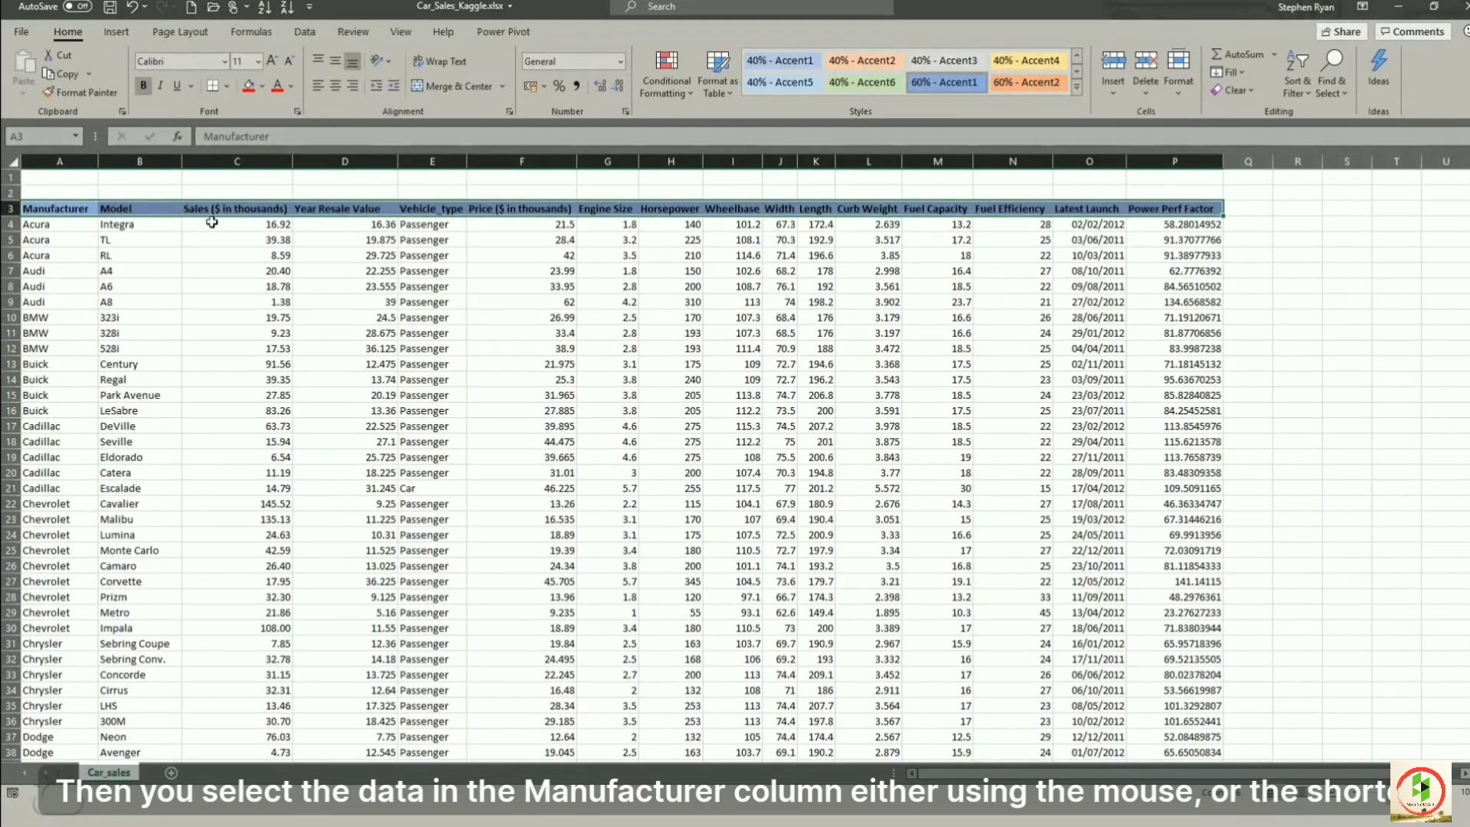
Step: Apply the 60% - Accent2 cell style and bold to all the Manufacturer data from A4 down
click(50, 226)
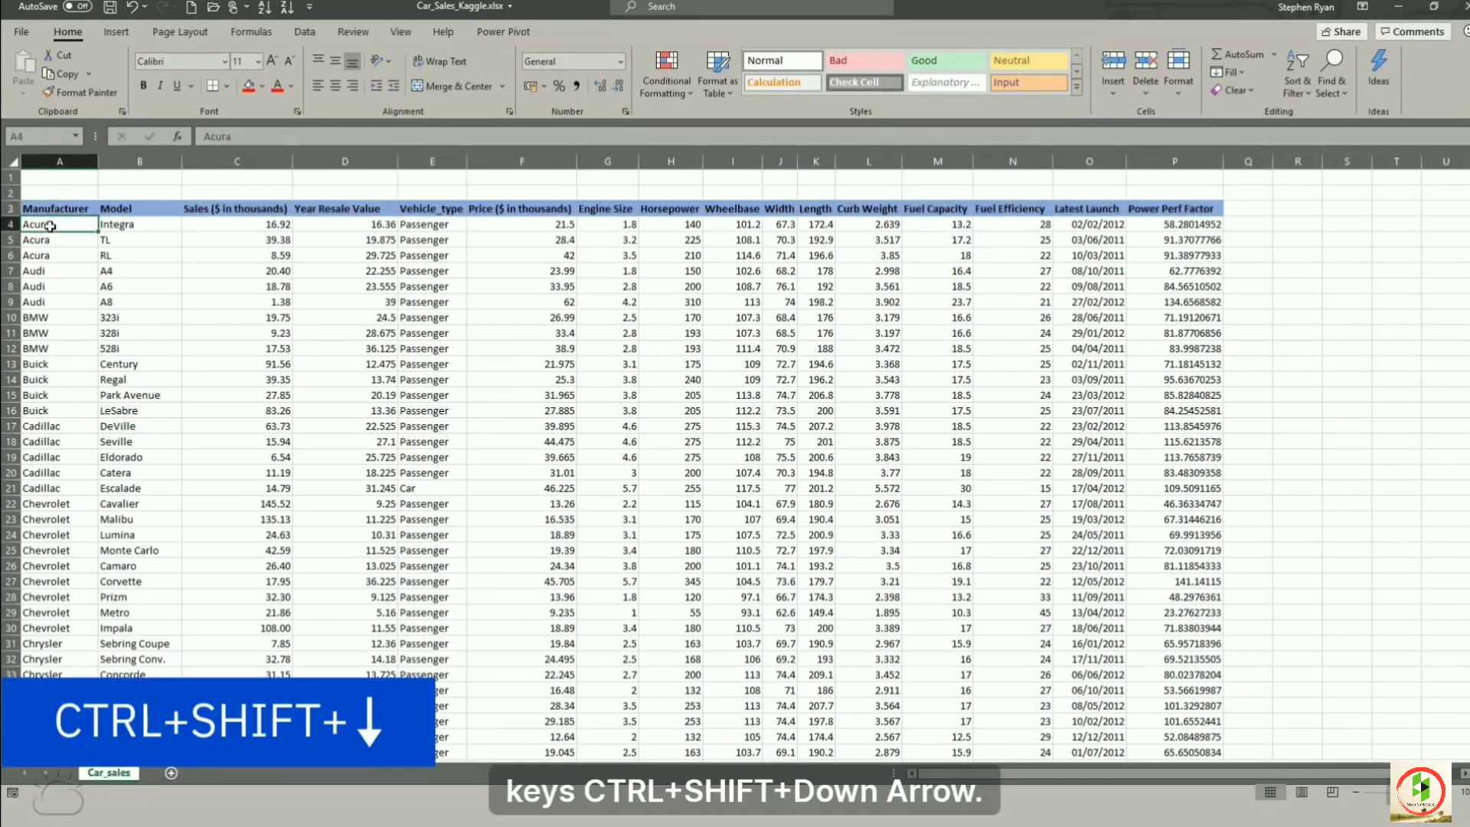
key(ctrl+shift+Down)
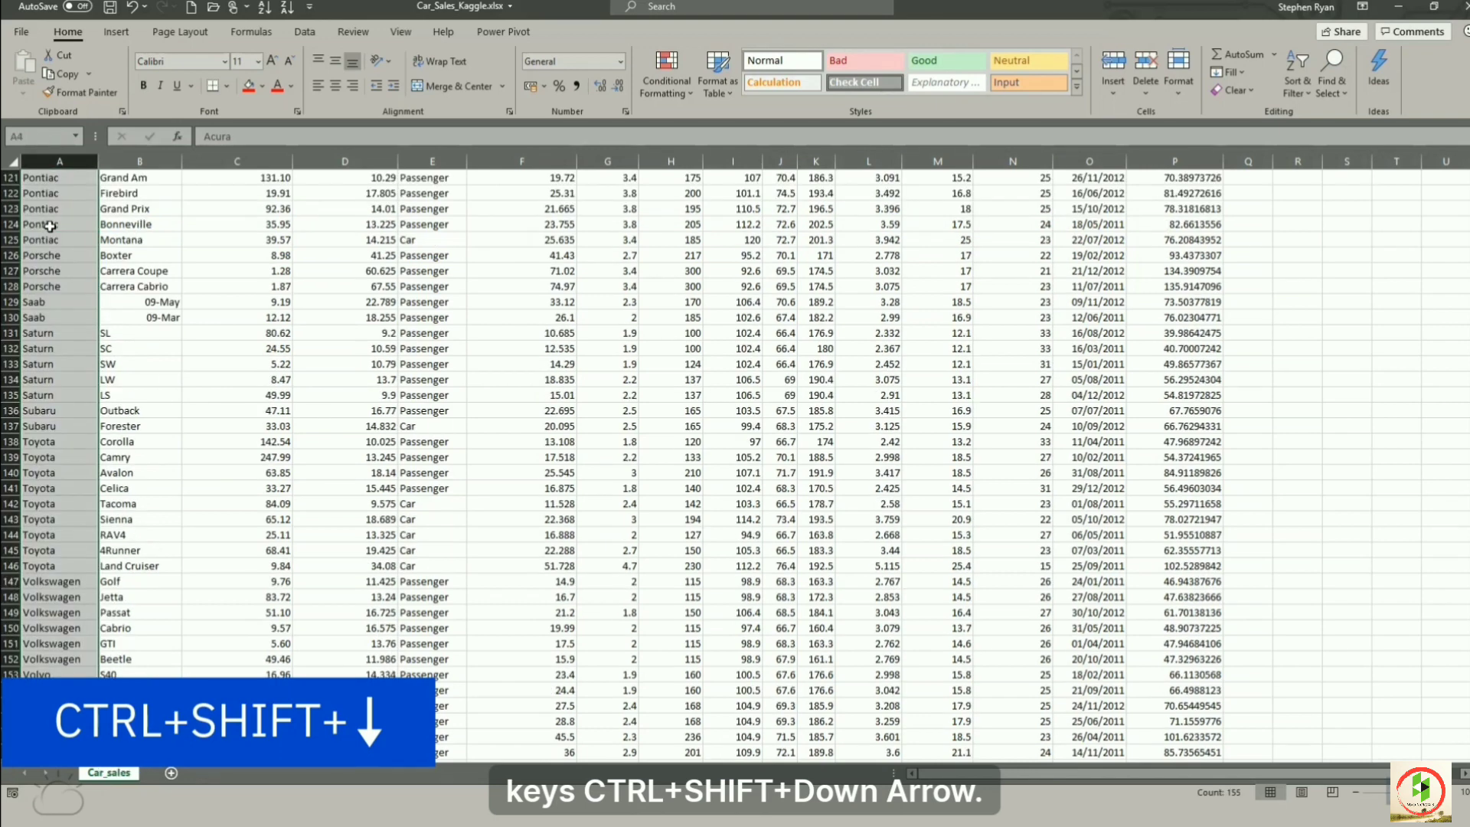
click(1079, 92)
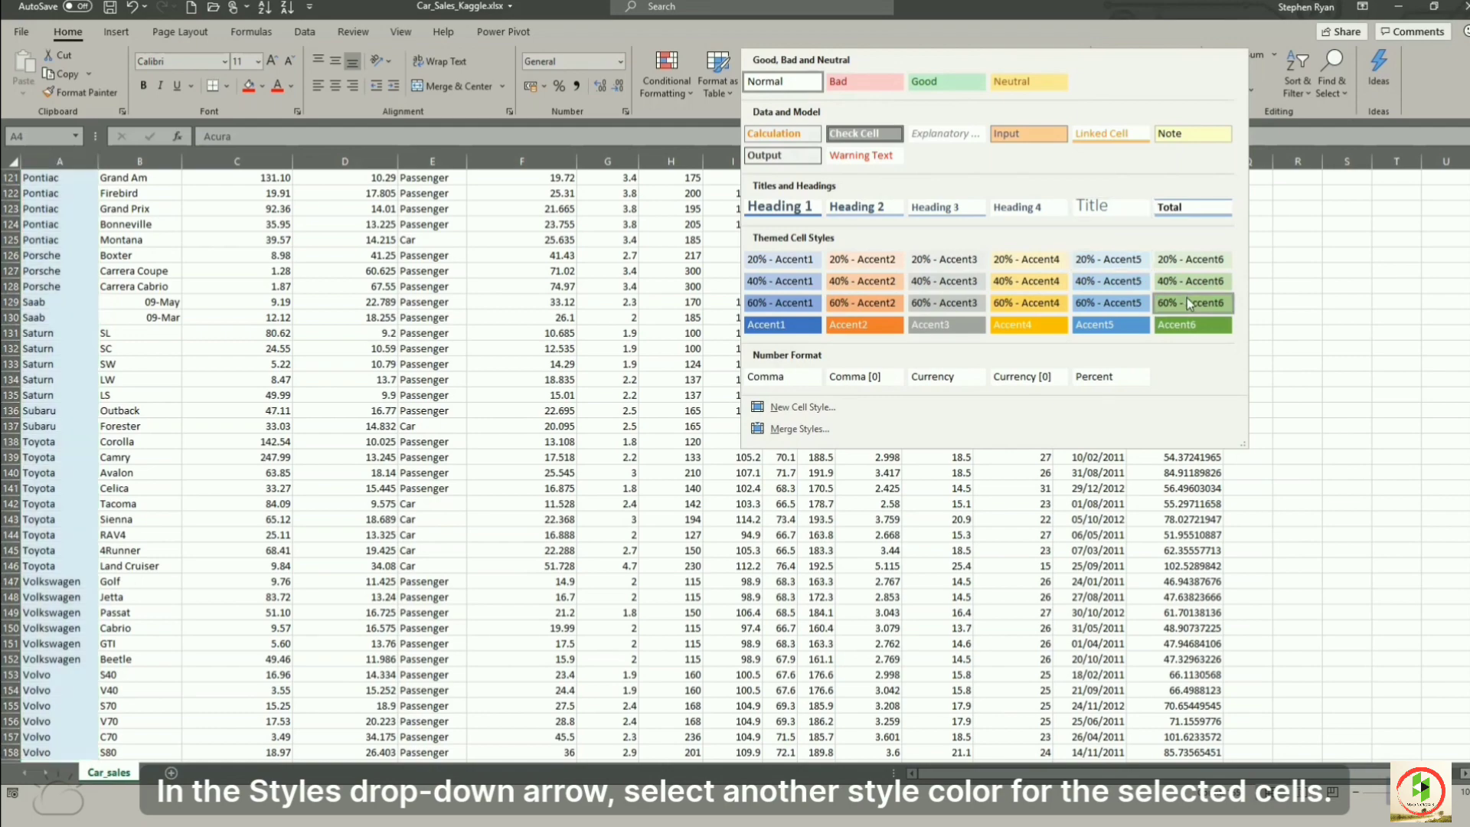
click(868, 304)
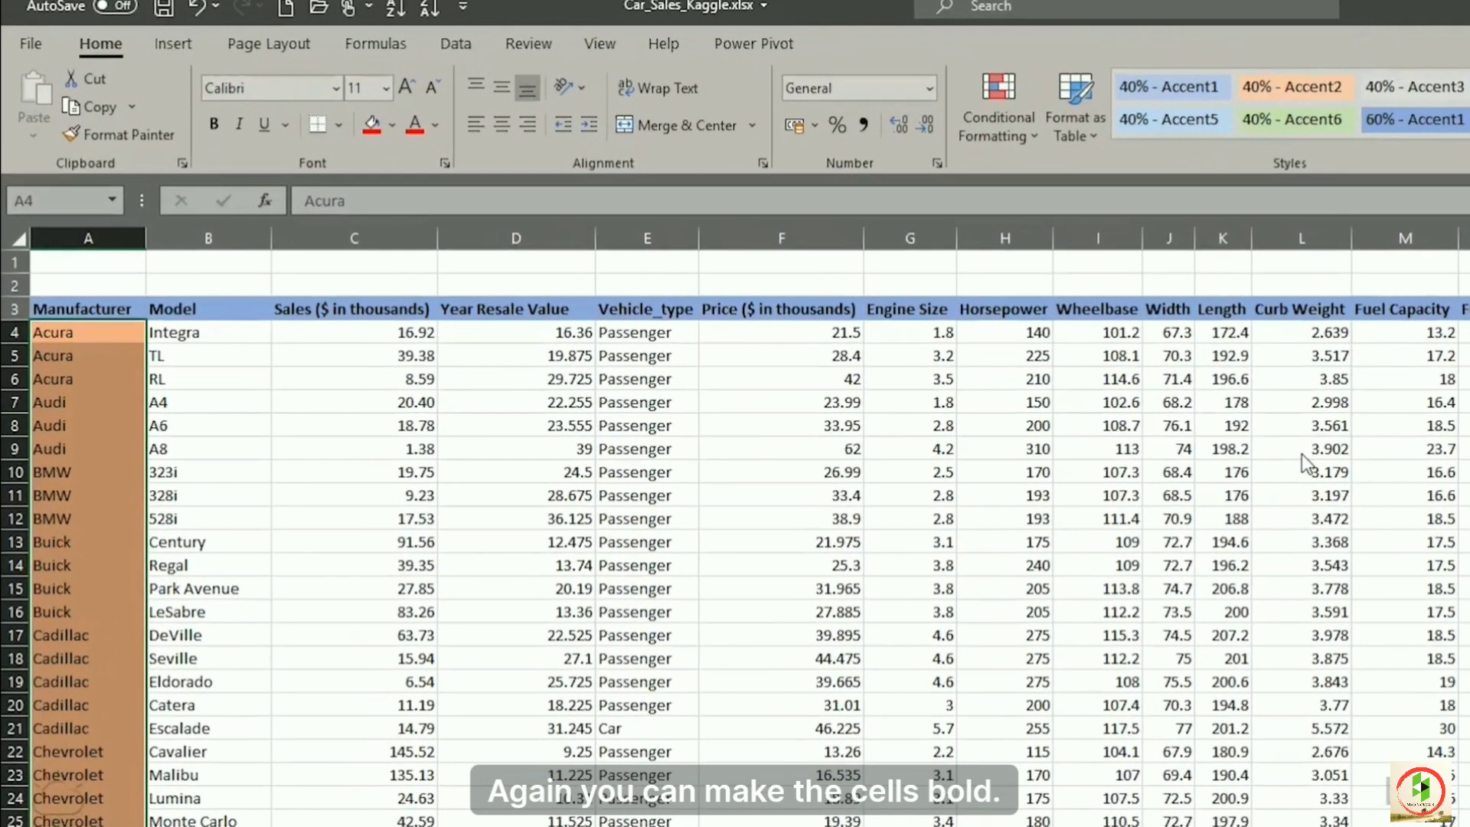
click(213, 123)
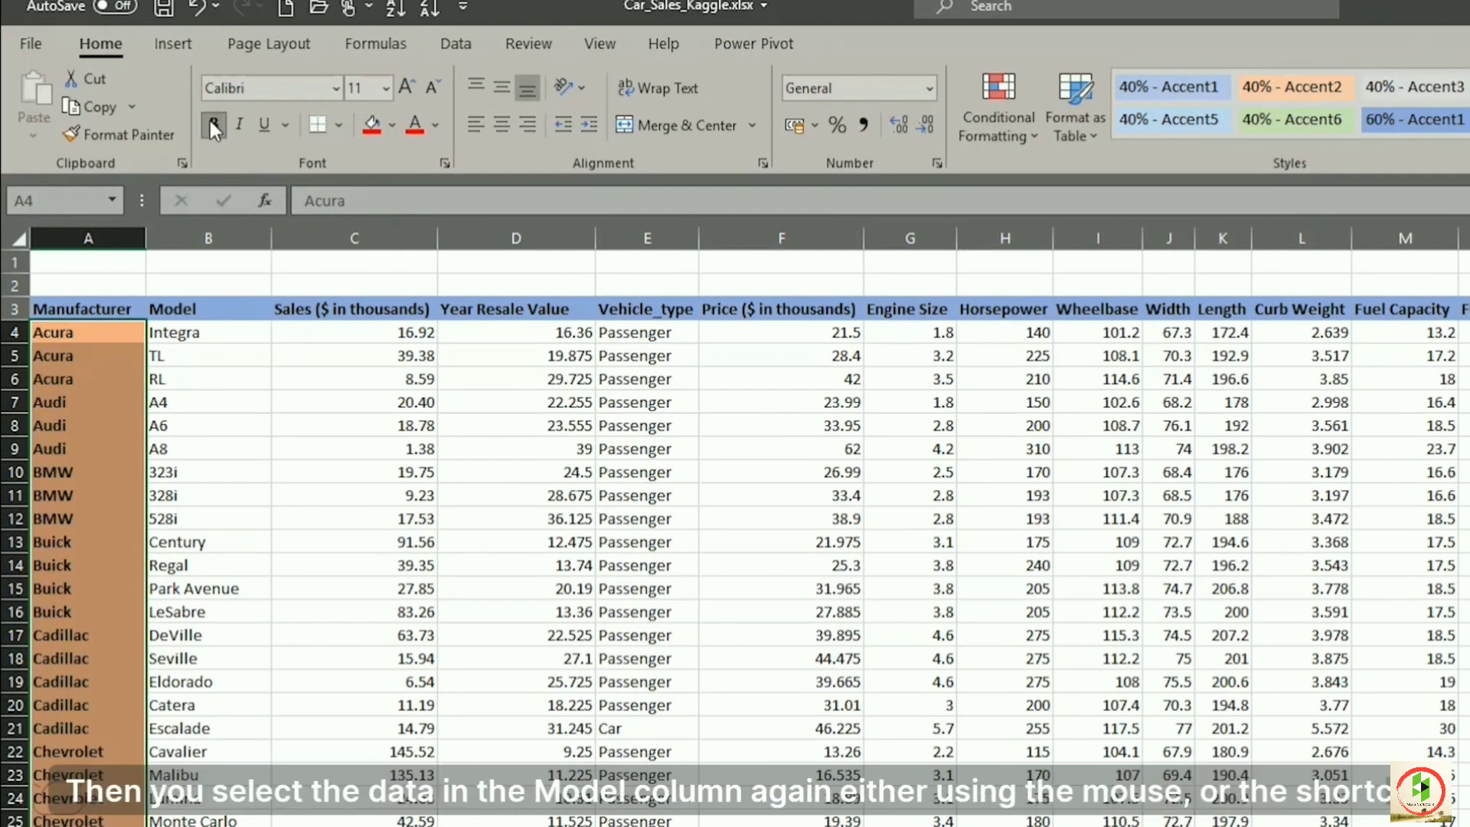
Step: Apply the 60% - Accent6 cell style and italics to all the Model data from B4 down
click(215, 332)
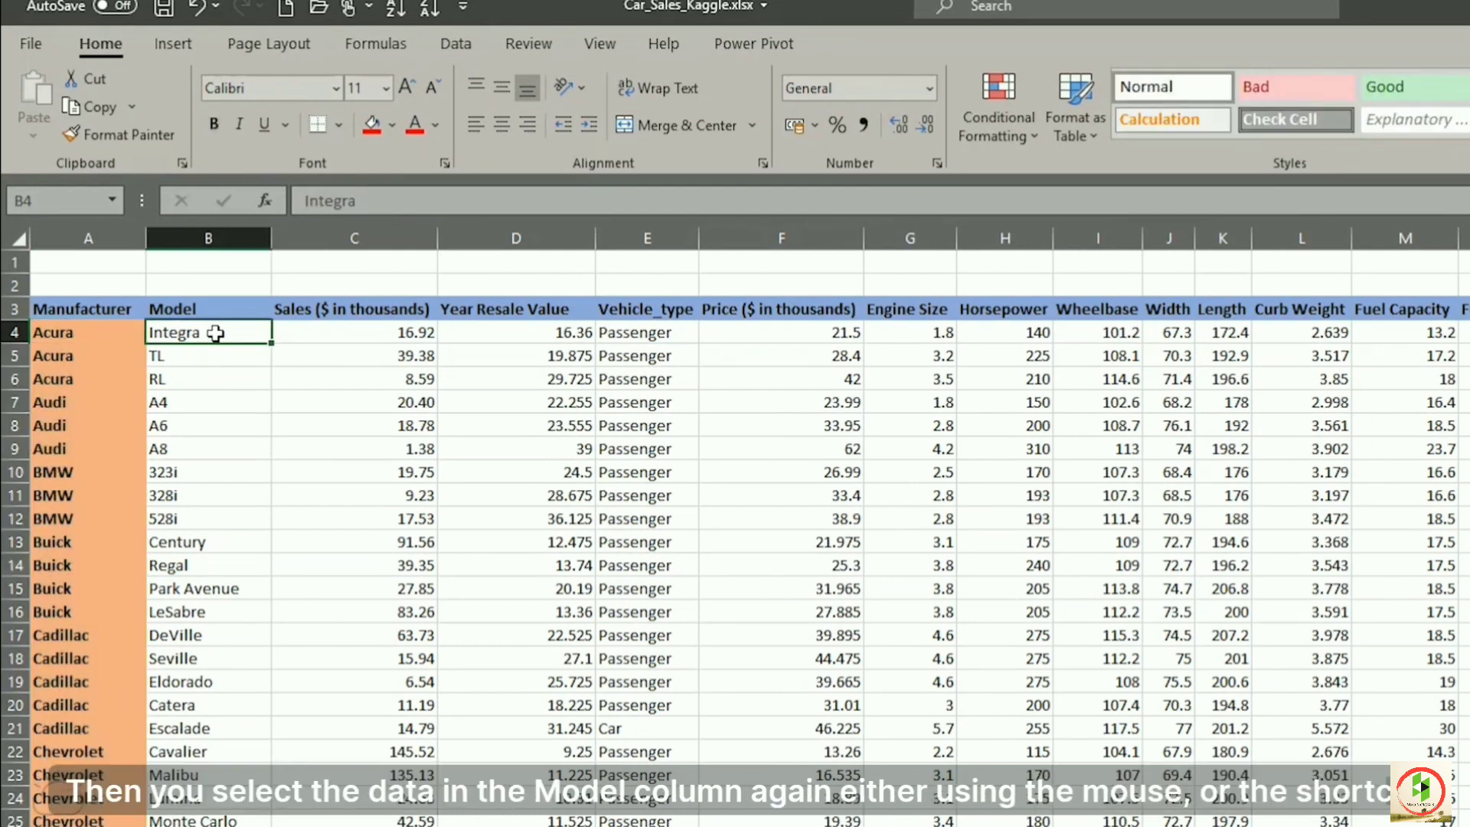
key(ctrl+shift+Down)
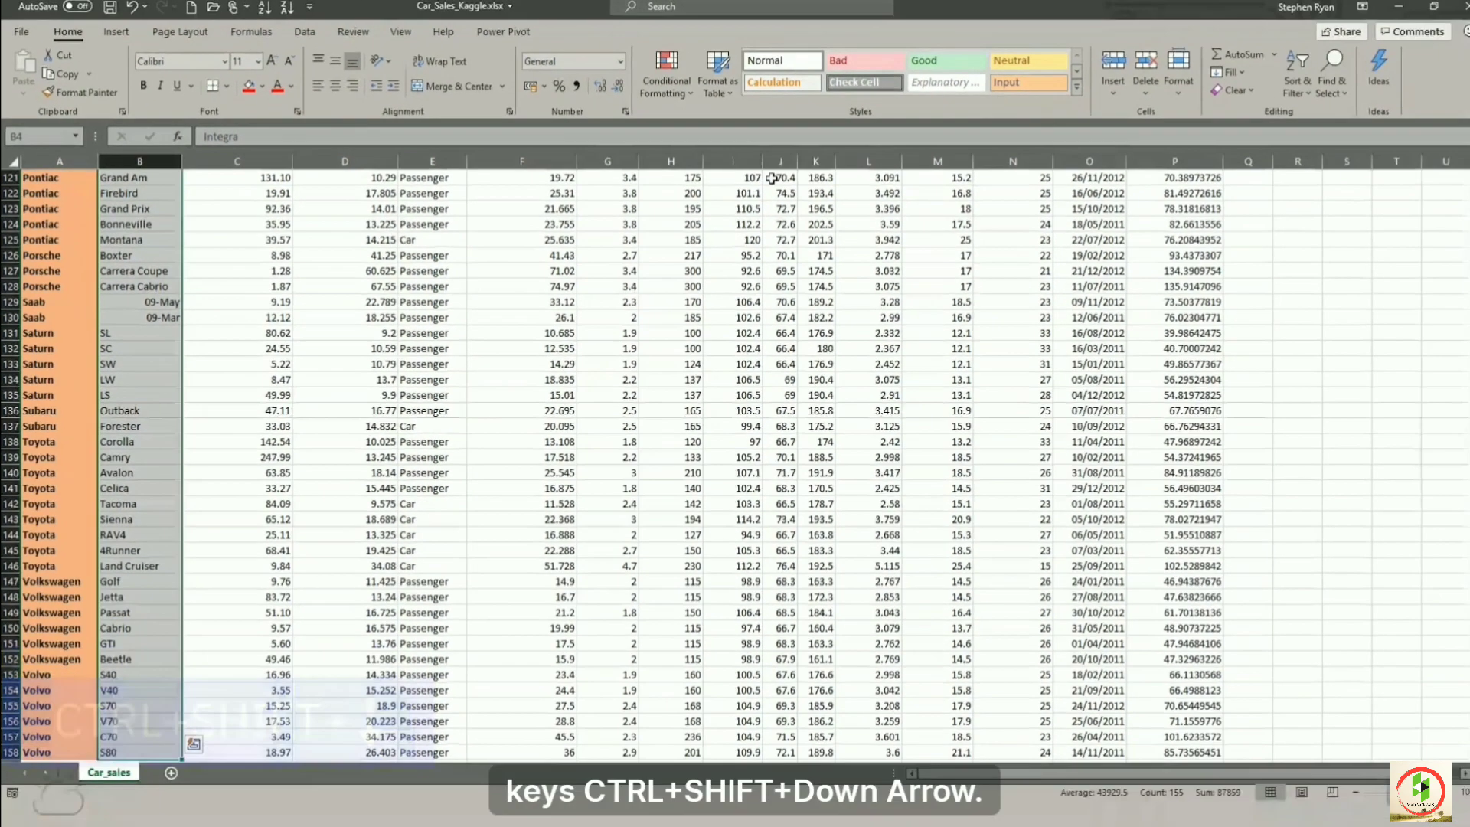
click(1469, 135)
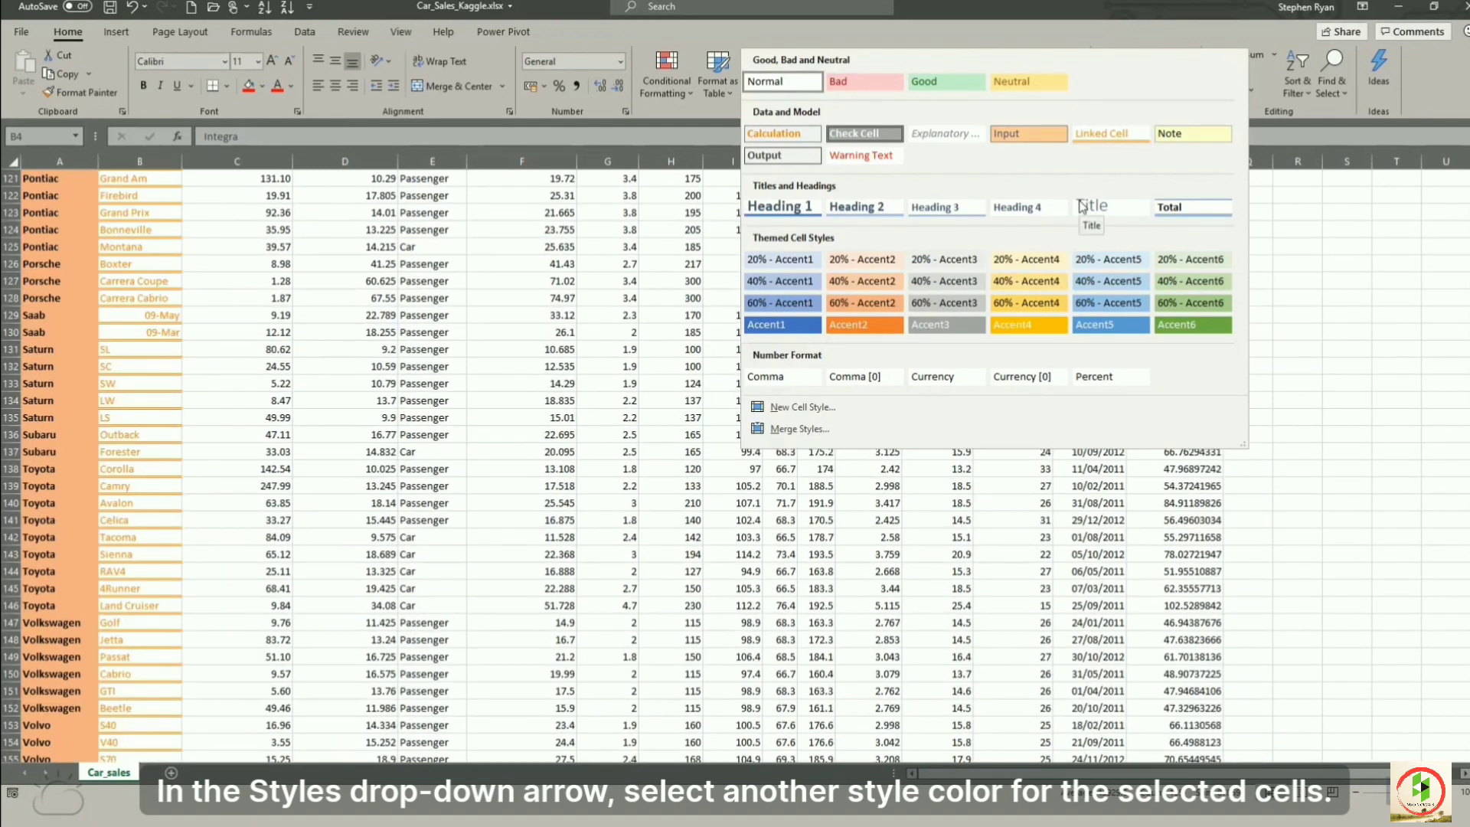
click(1192, 302)
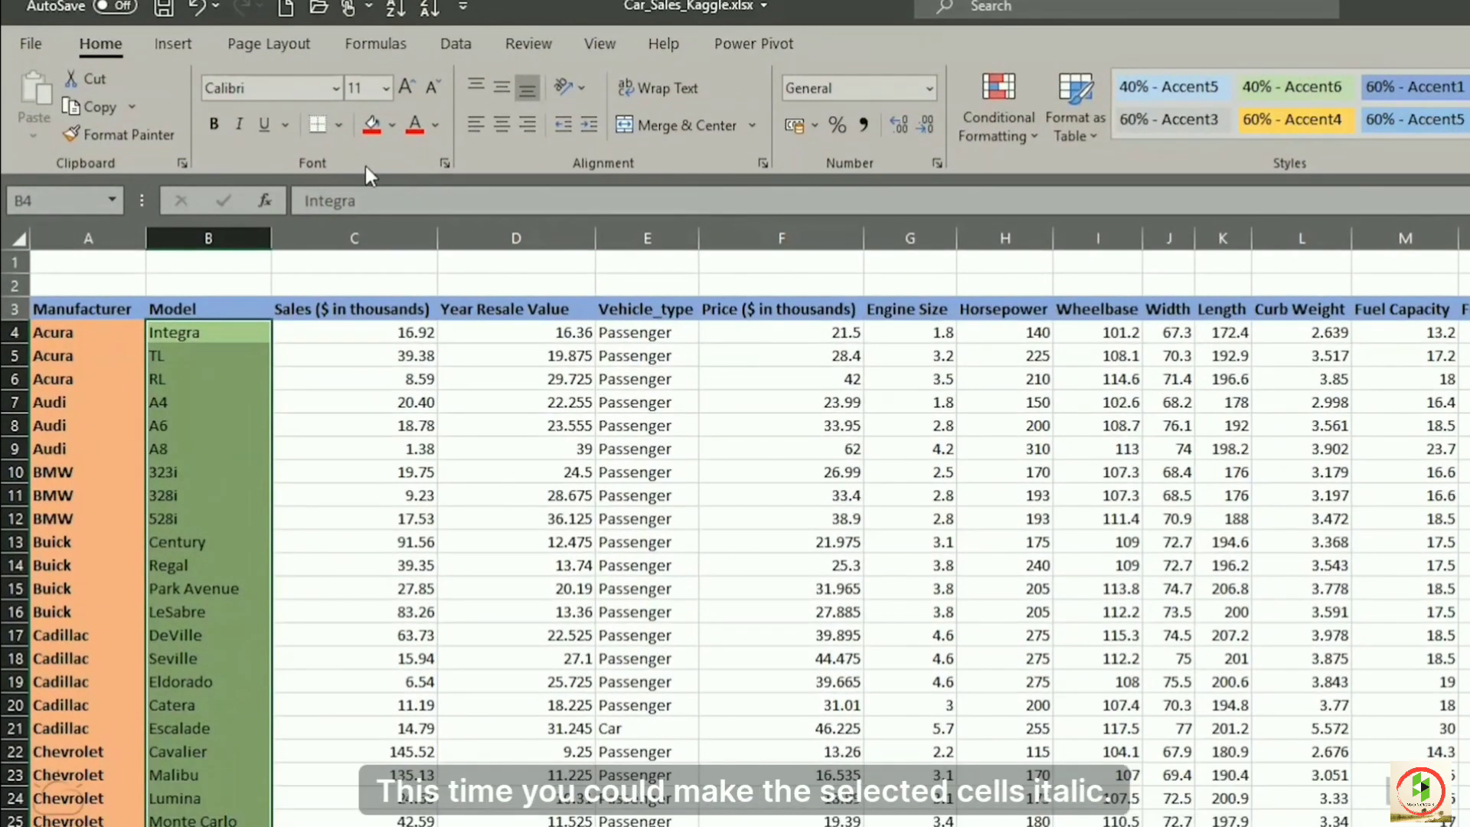
click(240, 127)
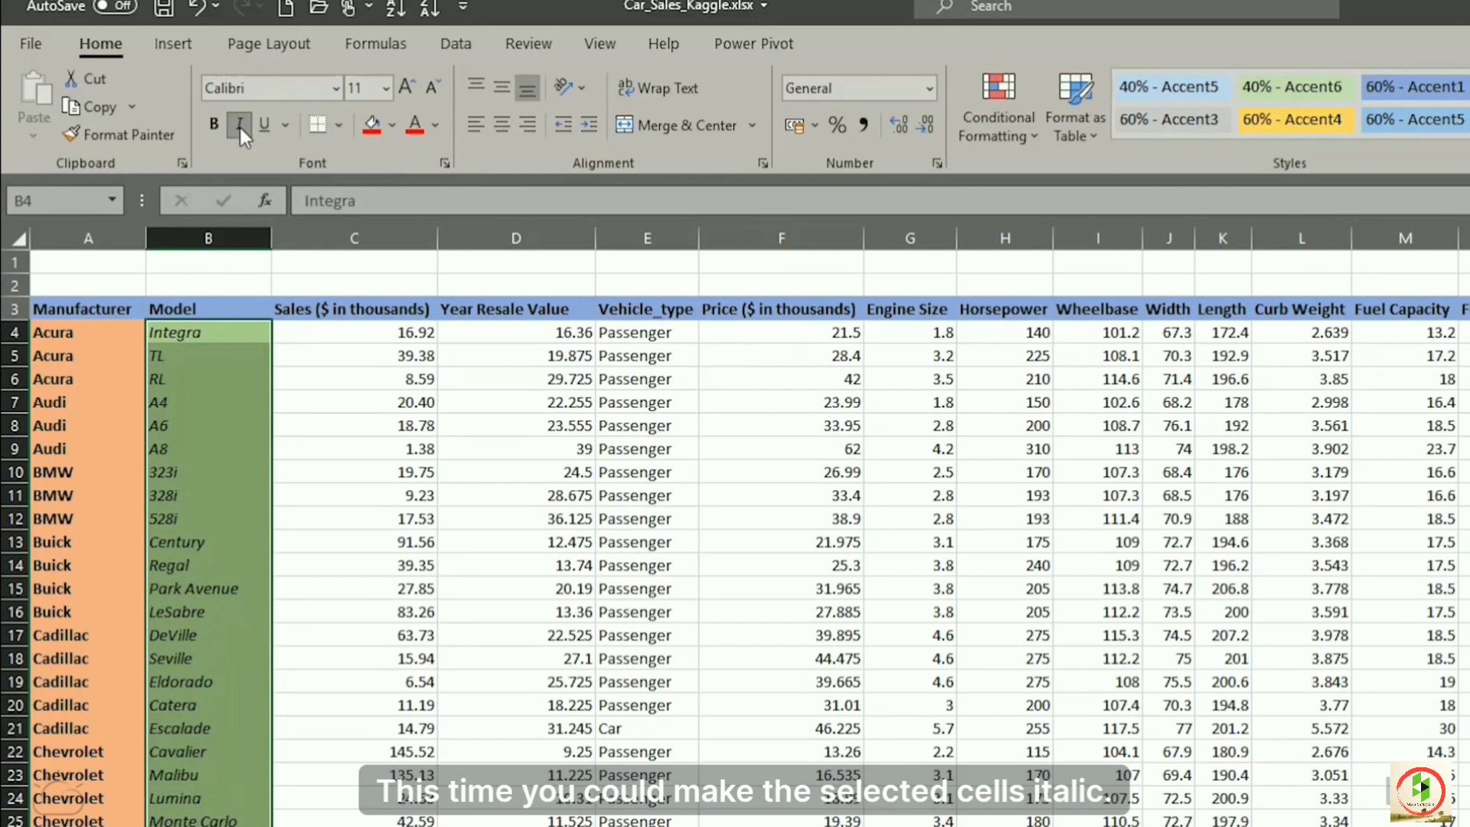
Step: Change the font of the selected Model data to Arial, size 10
click(384, 84)
click(374, 168)
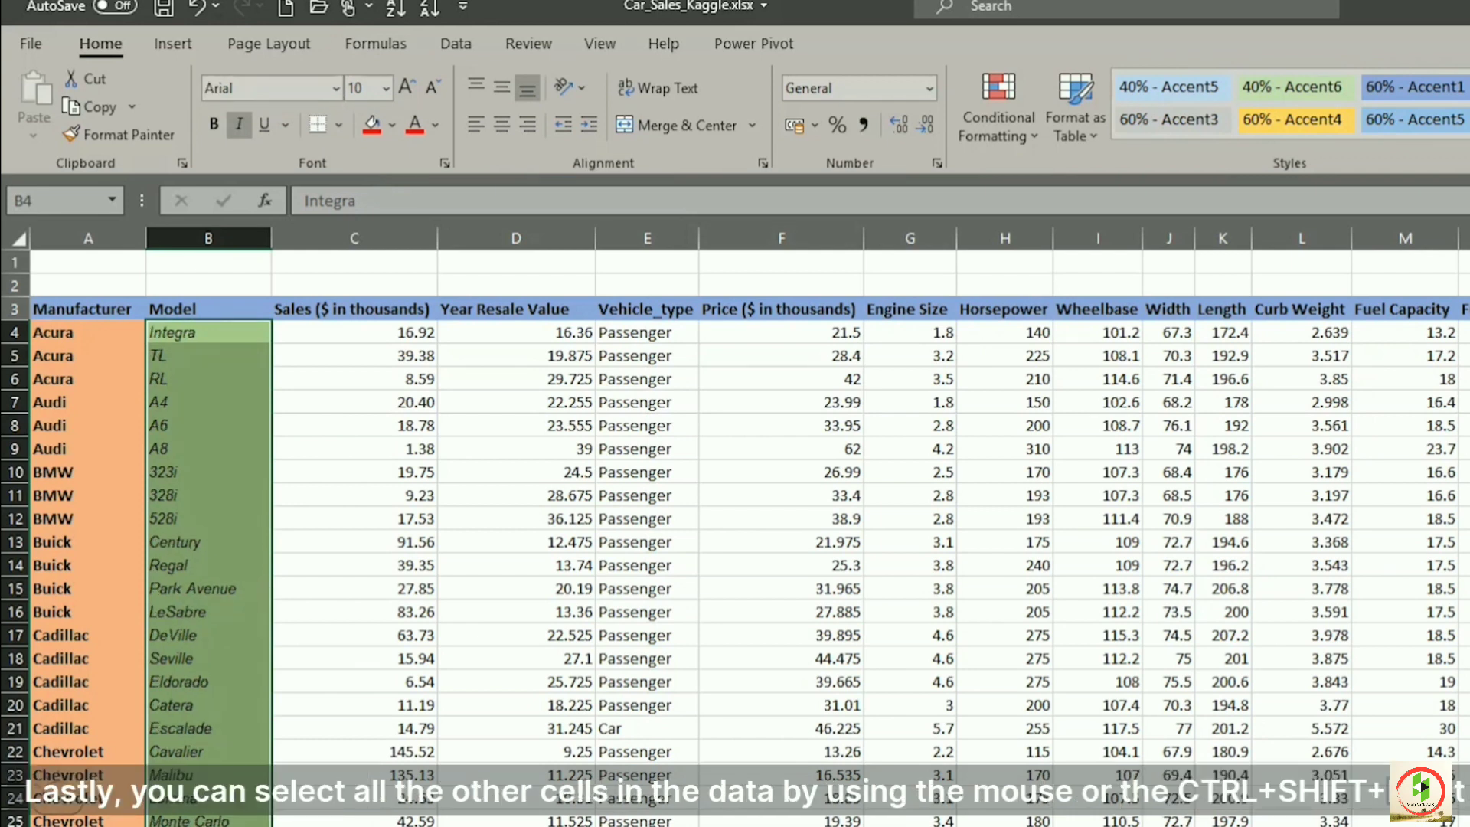
Step: Apply all borders to the remaining data cells, from C4 across to column P and down to the last row
click(352, 330)
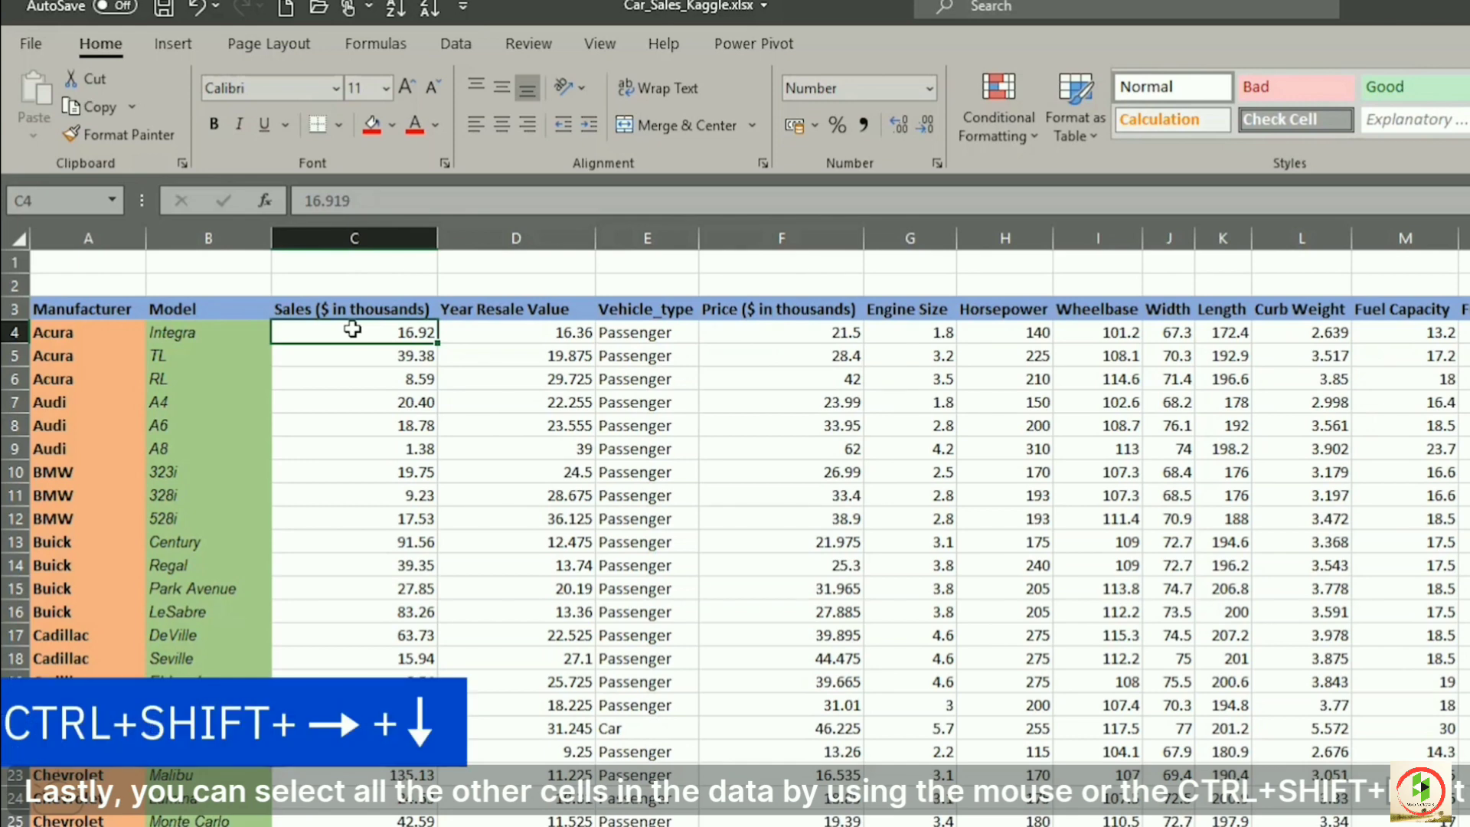
key(ctrl+shift+Right)
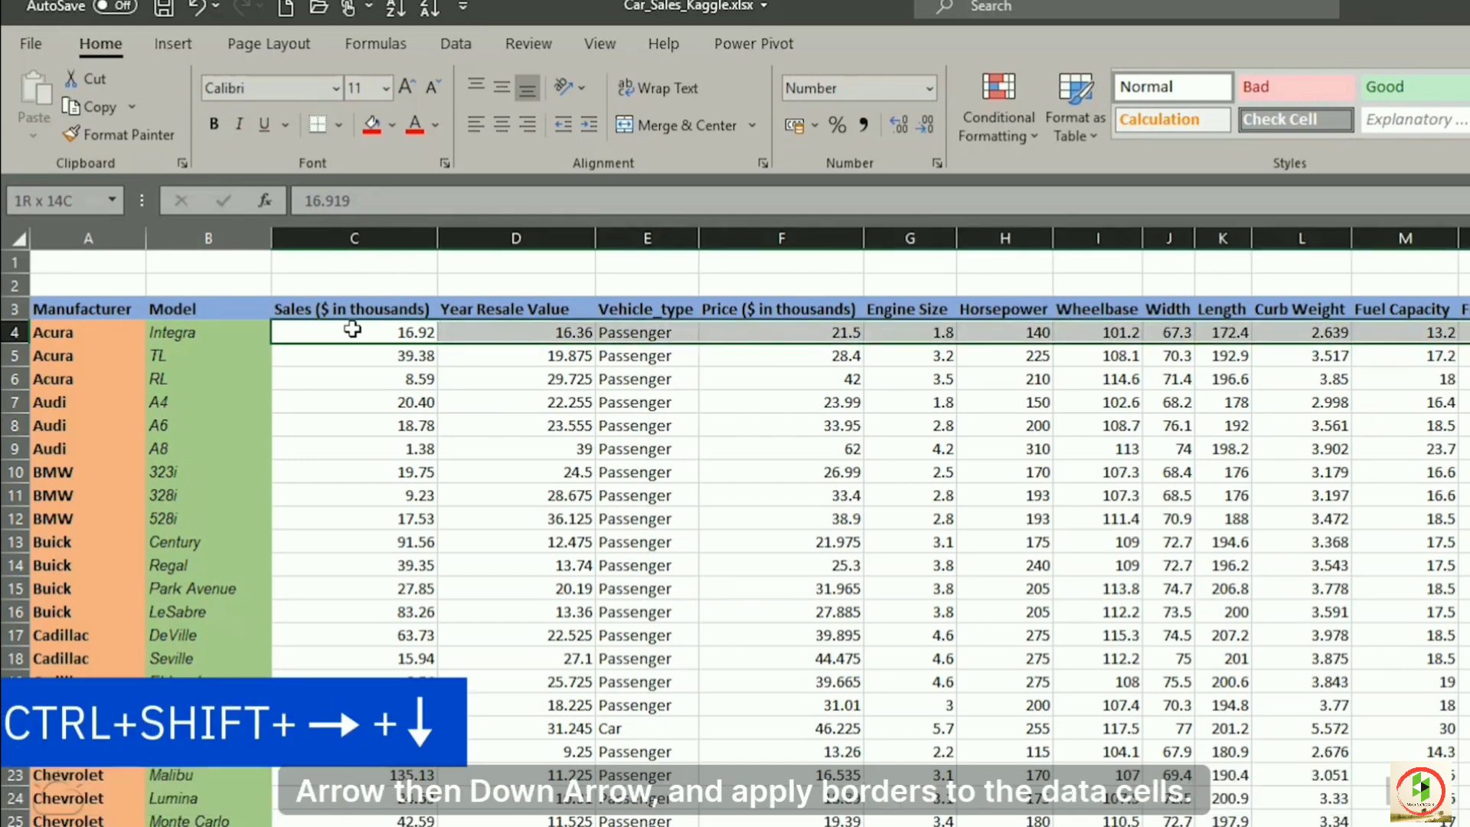
key(ctrl+shift+Down)
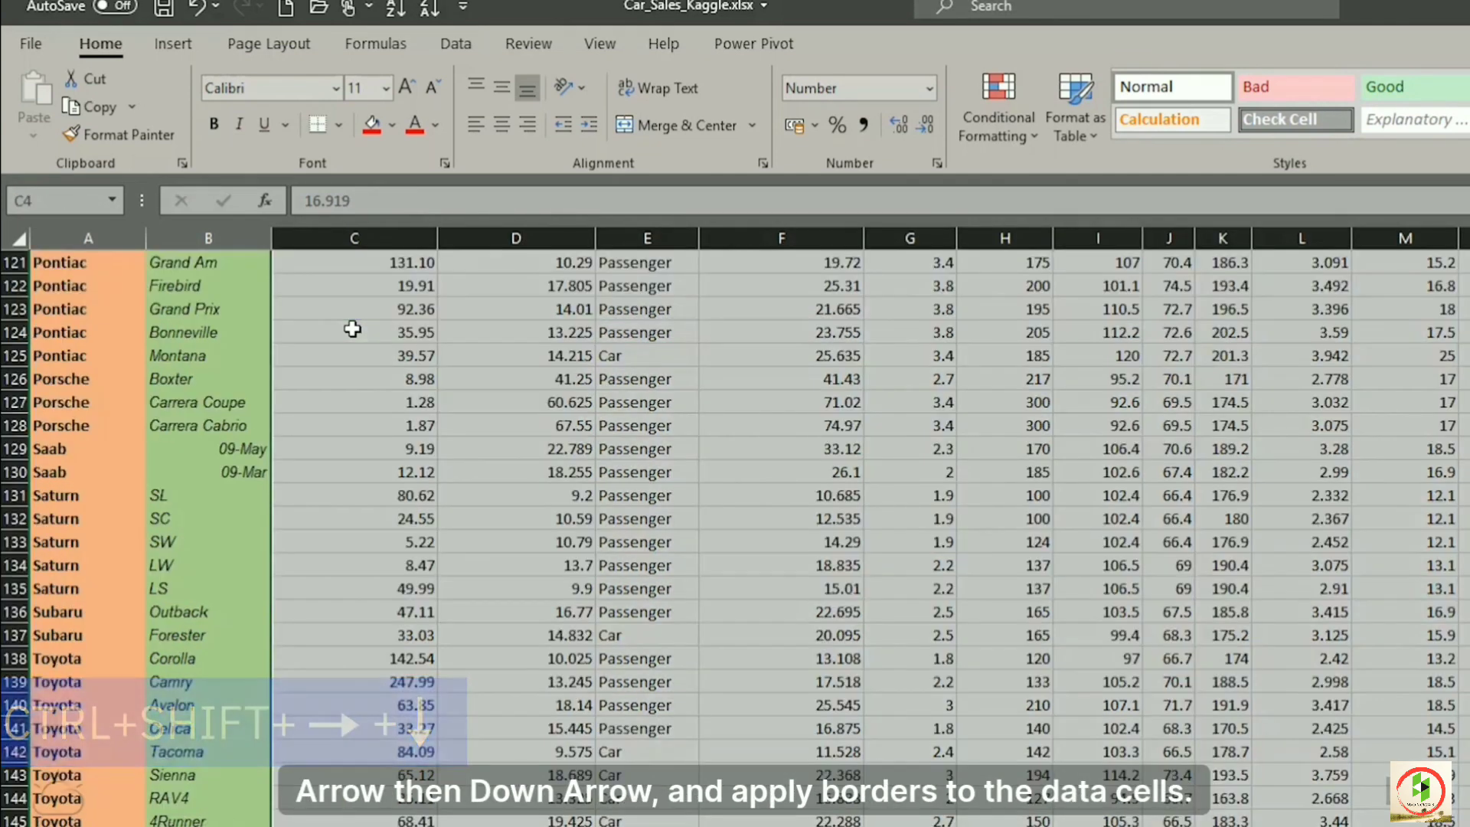
click(339, 125)
click(374, 356)
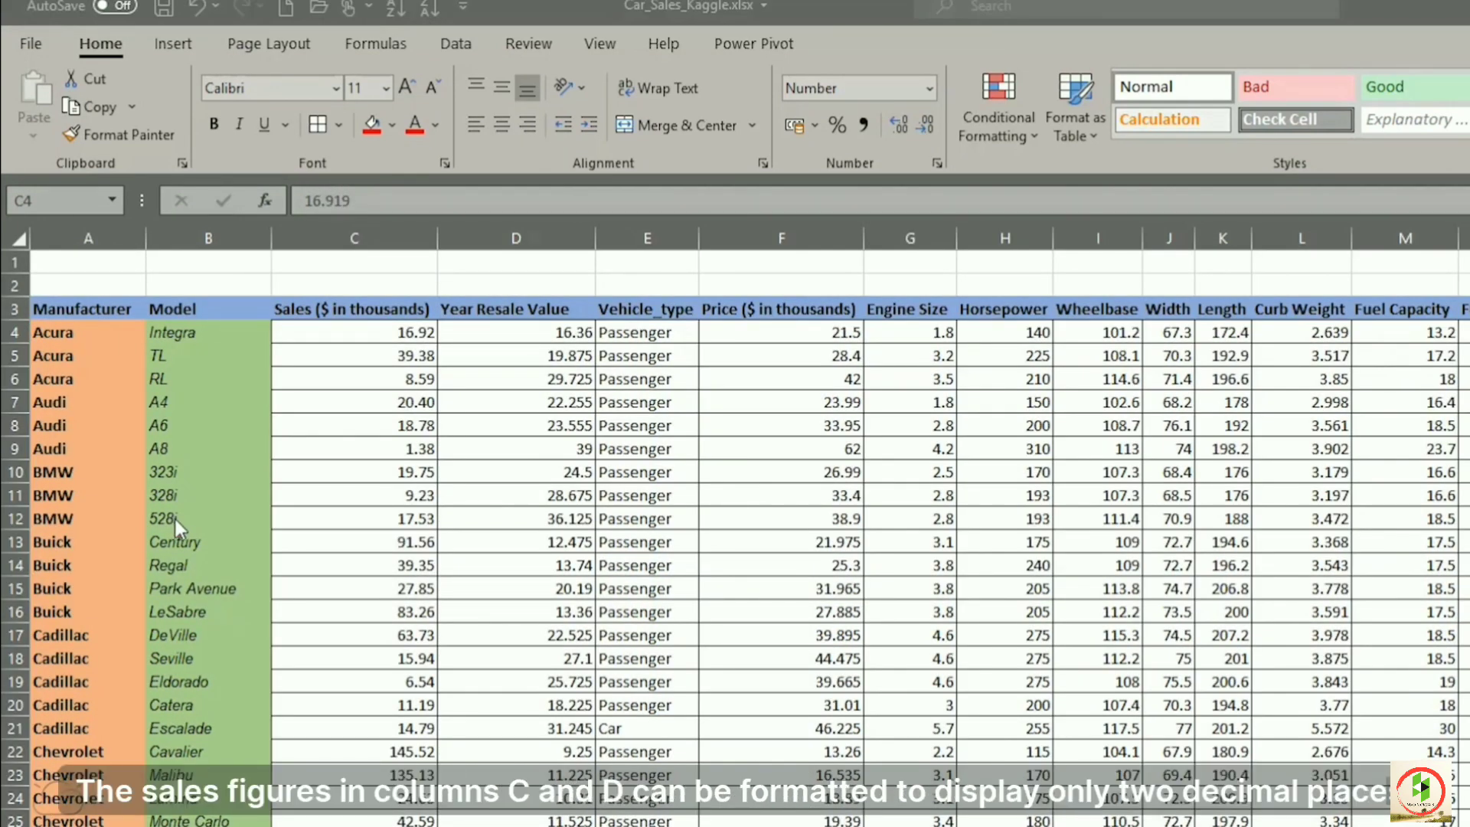
Step: Decrease the decimals of the Sales and Year Resale Value data in columns C and D to one decimal place
click(346, 339)
key(shift+Right)
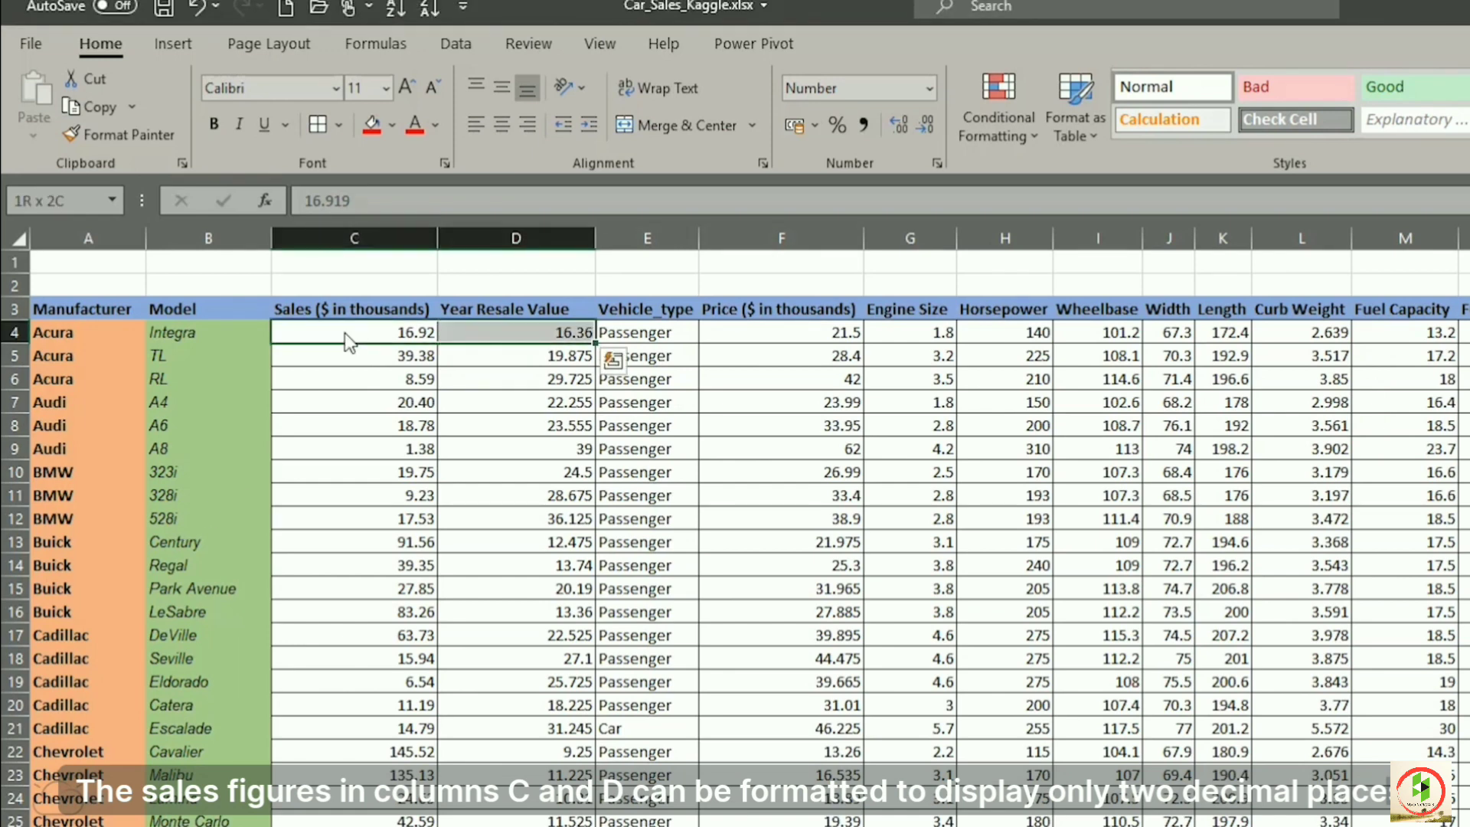
key(ctrl+shift+Down)
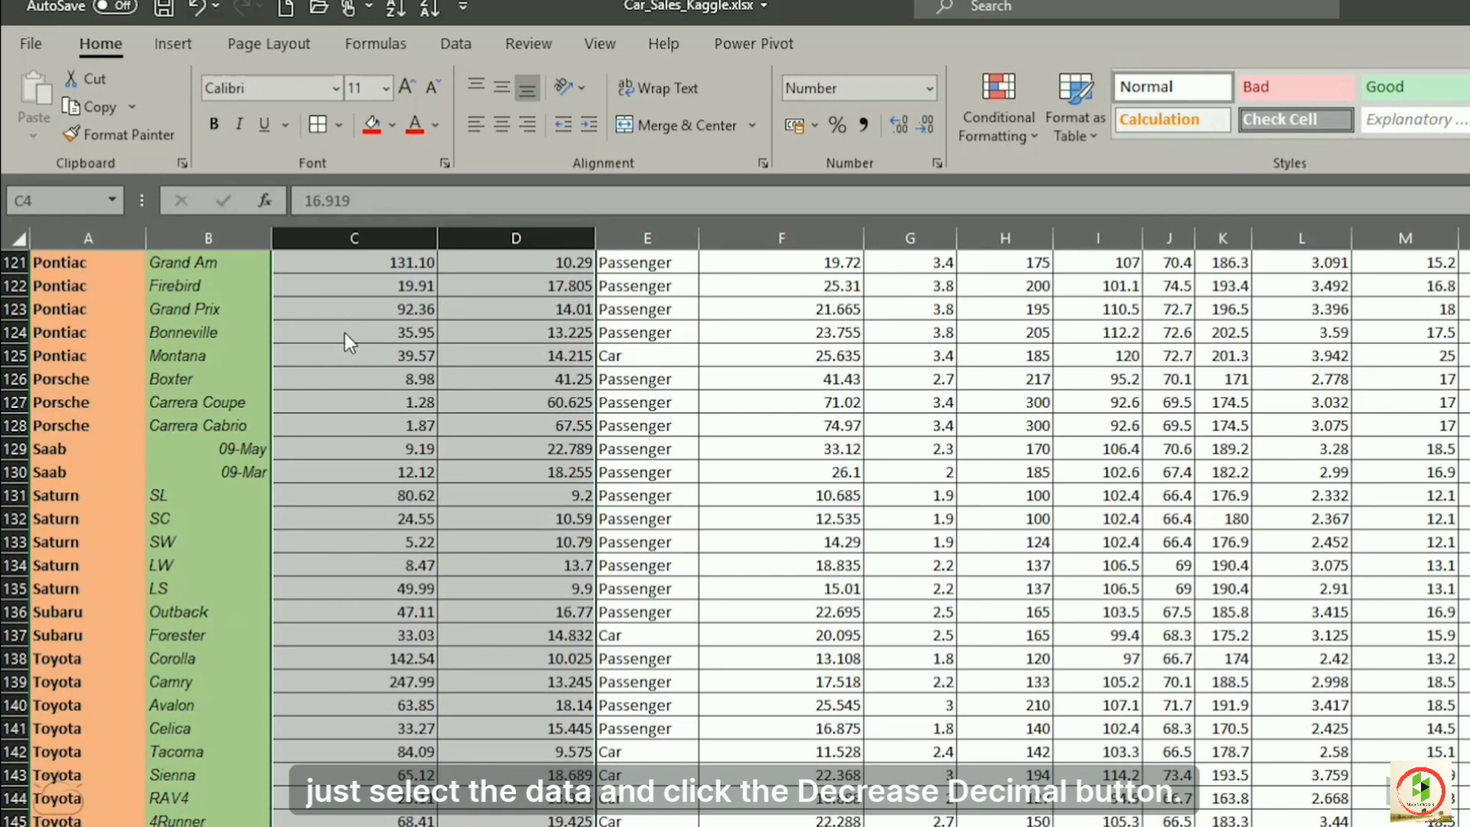
click(922, 129)
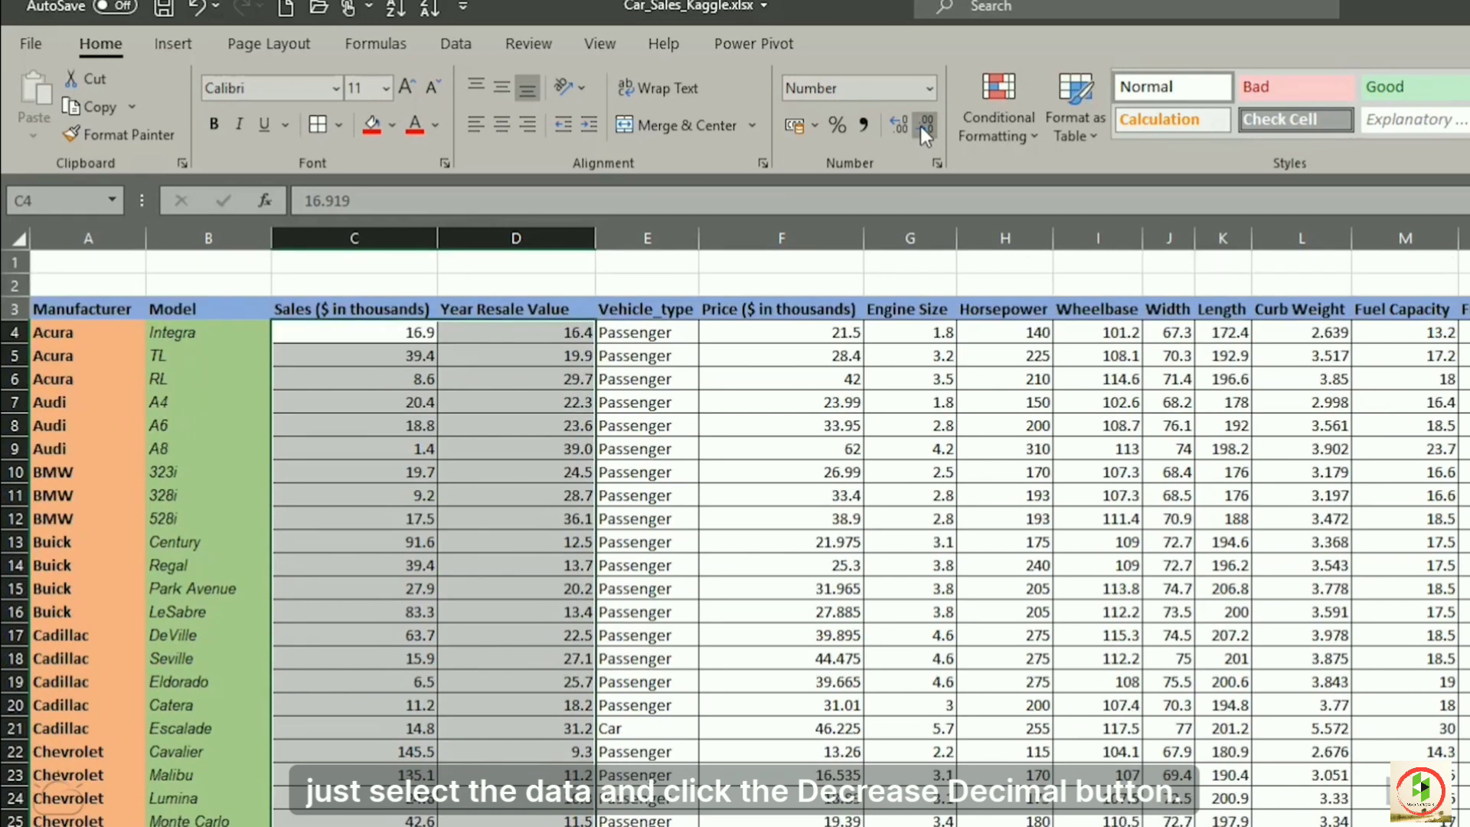
click(373, 334)
click(102, 541)
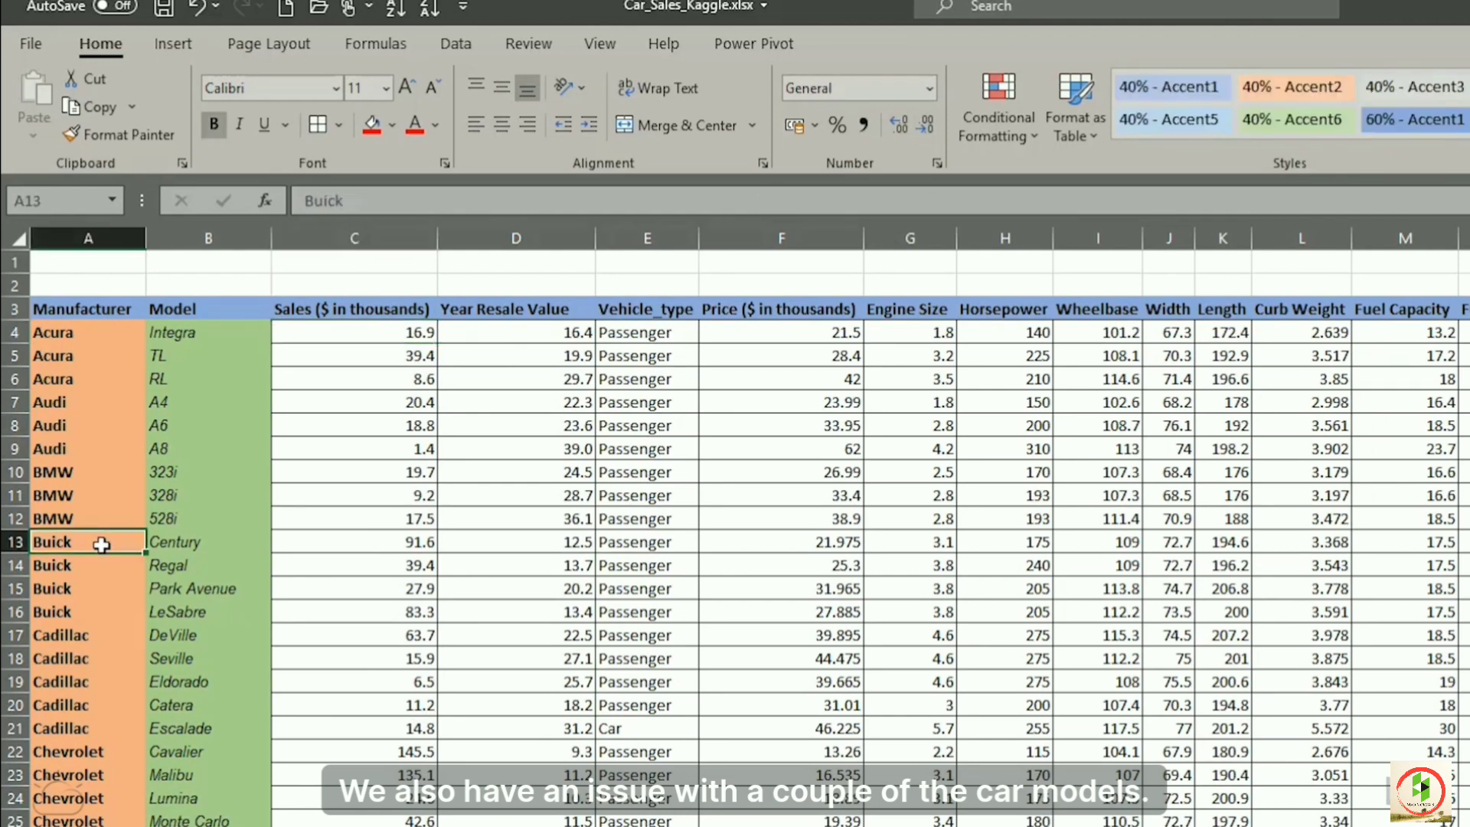
Step: Format the two Saab model cells showing dates, B129 and B130, as Text
scroll(102, 541, down, 20)
click(102, 542)
scroll(102, 544, down, 13)
click(101, 544)
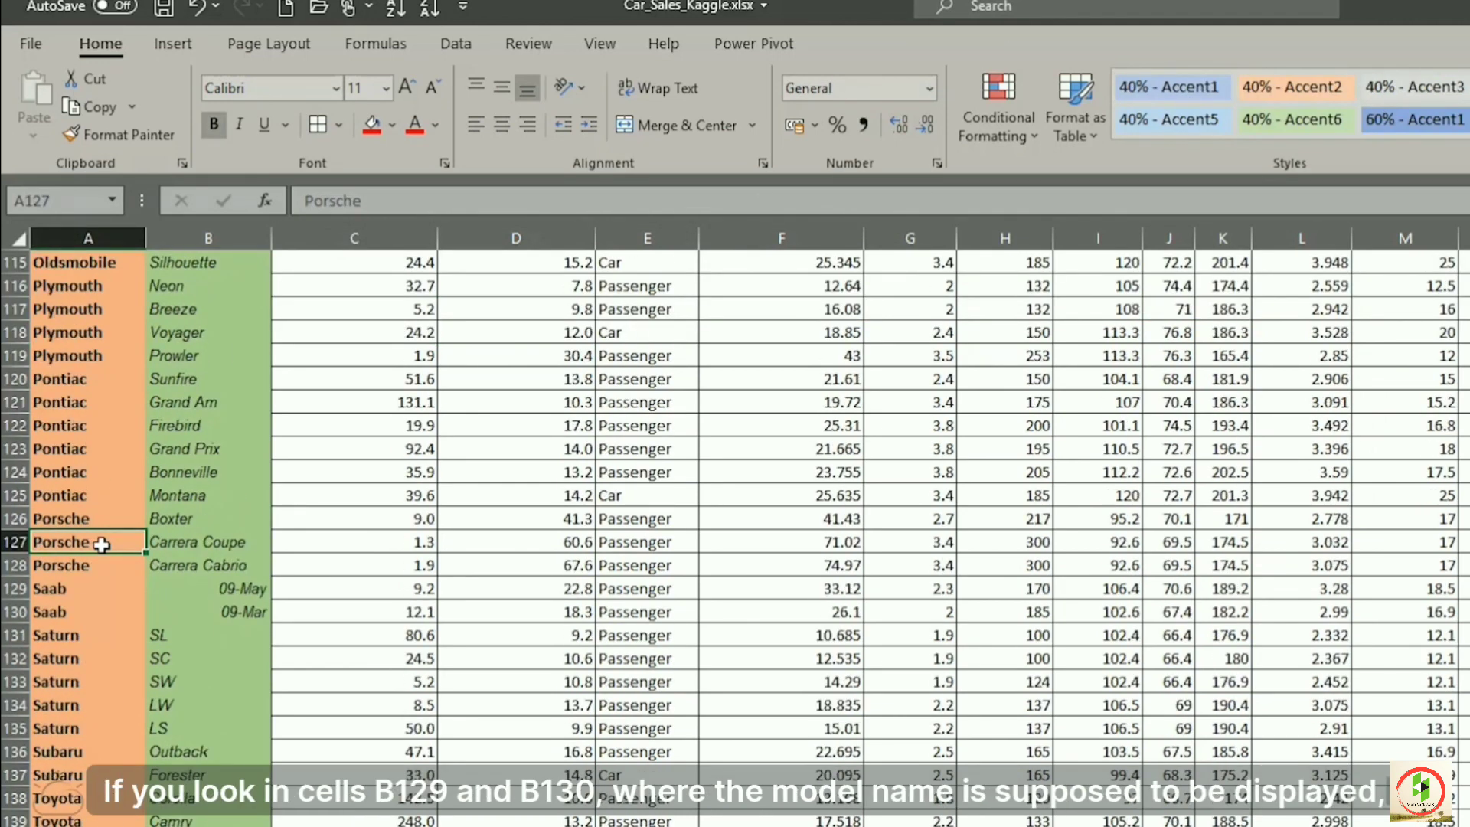
key(Down)
key(Down)
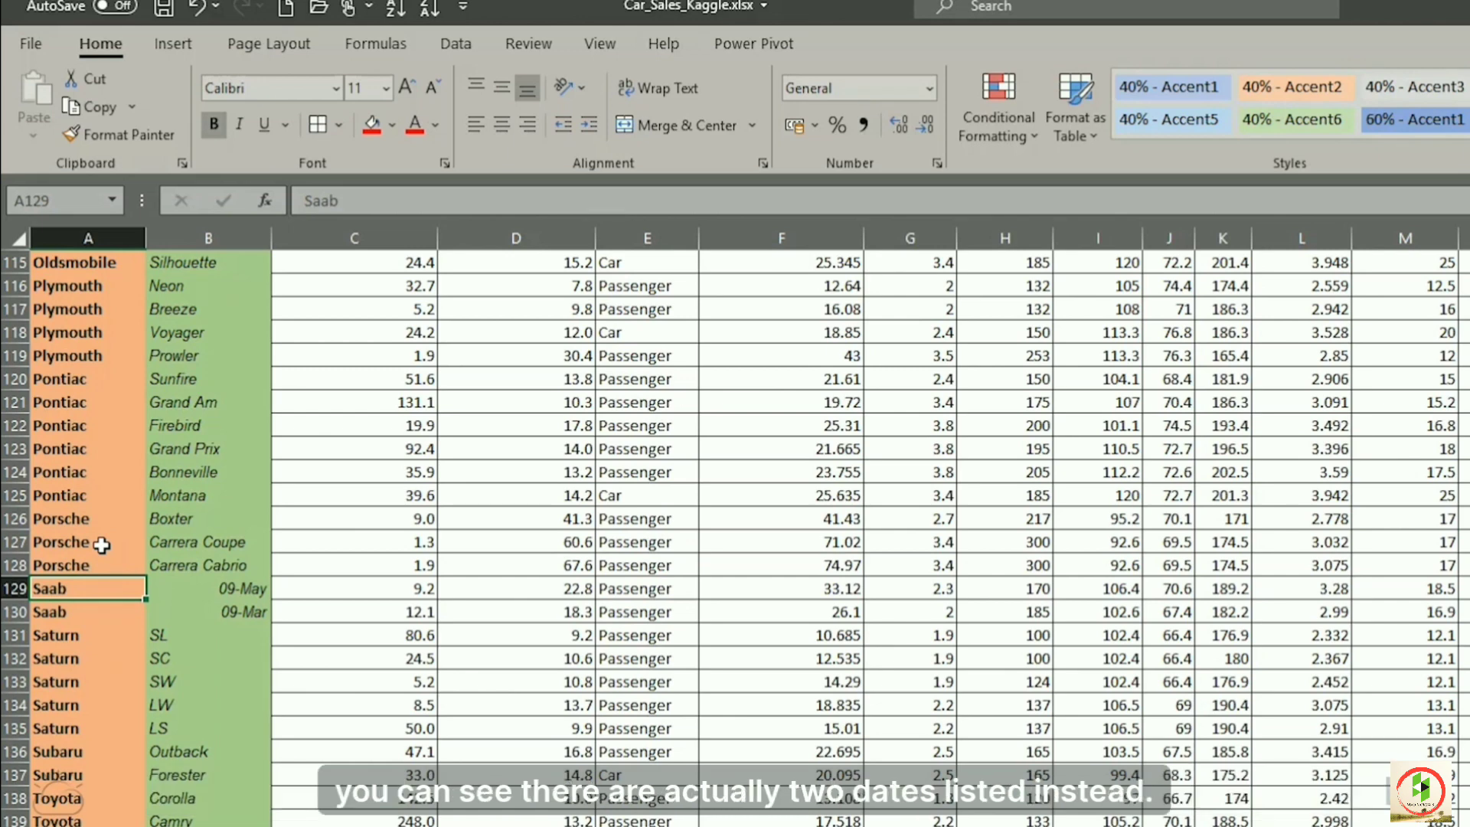
key(Right)
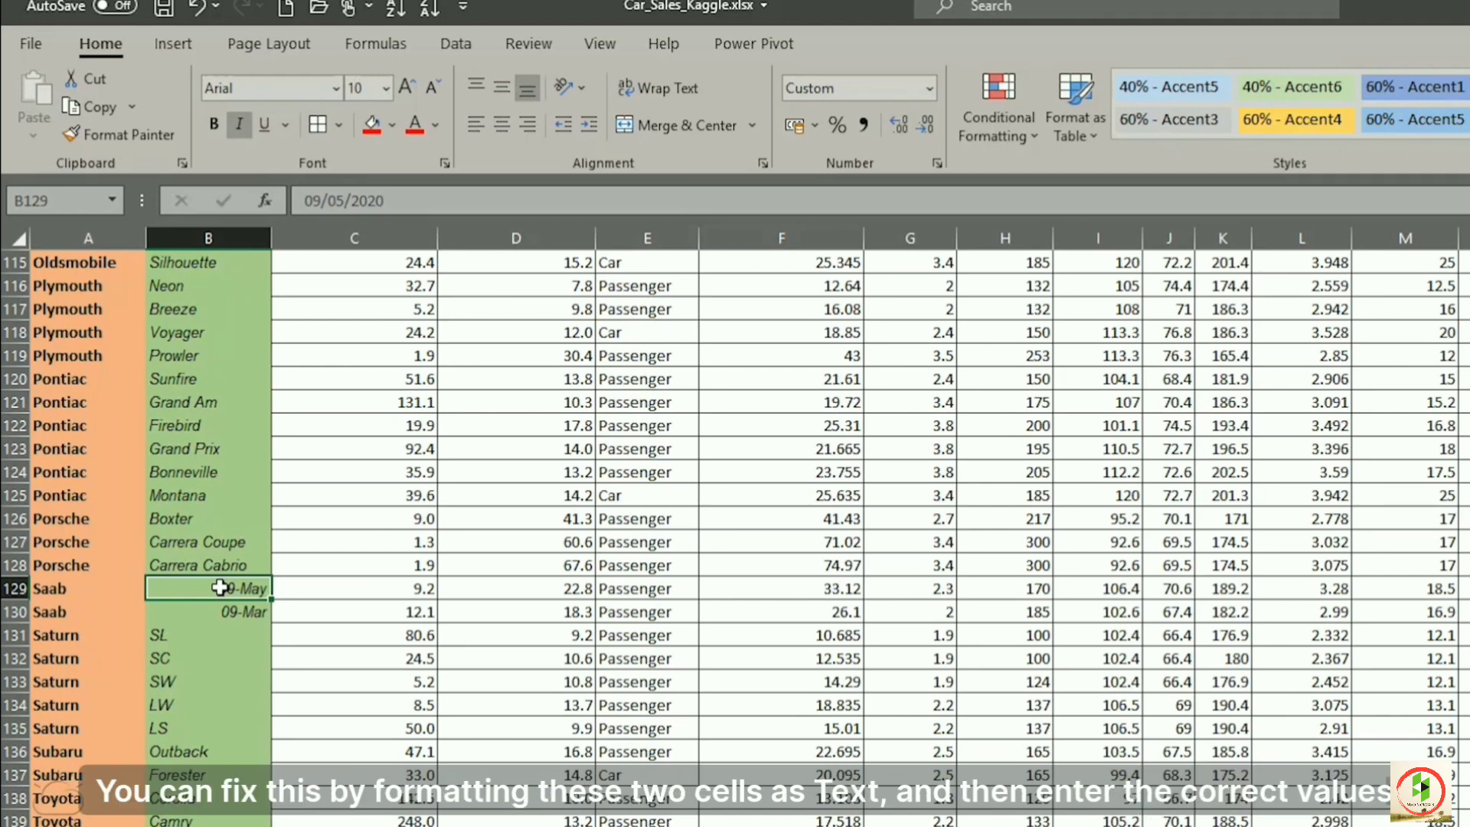
drag(221, 587, 226, 612)
click(929, 88)
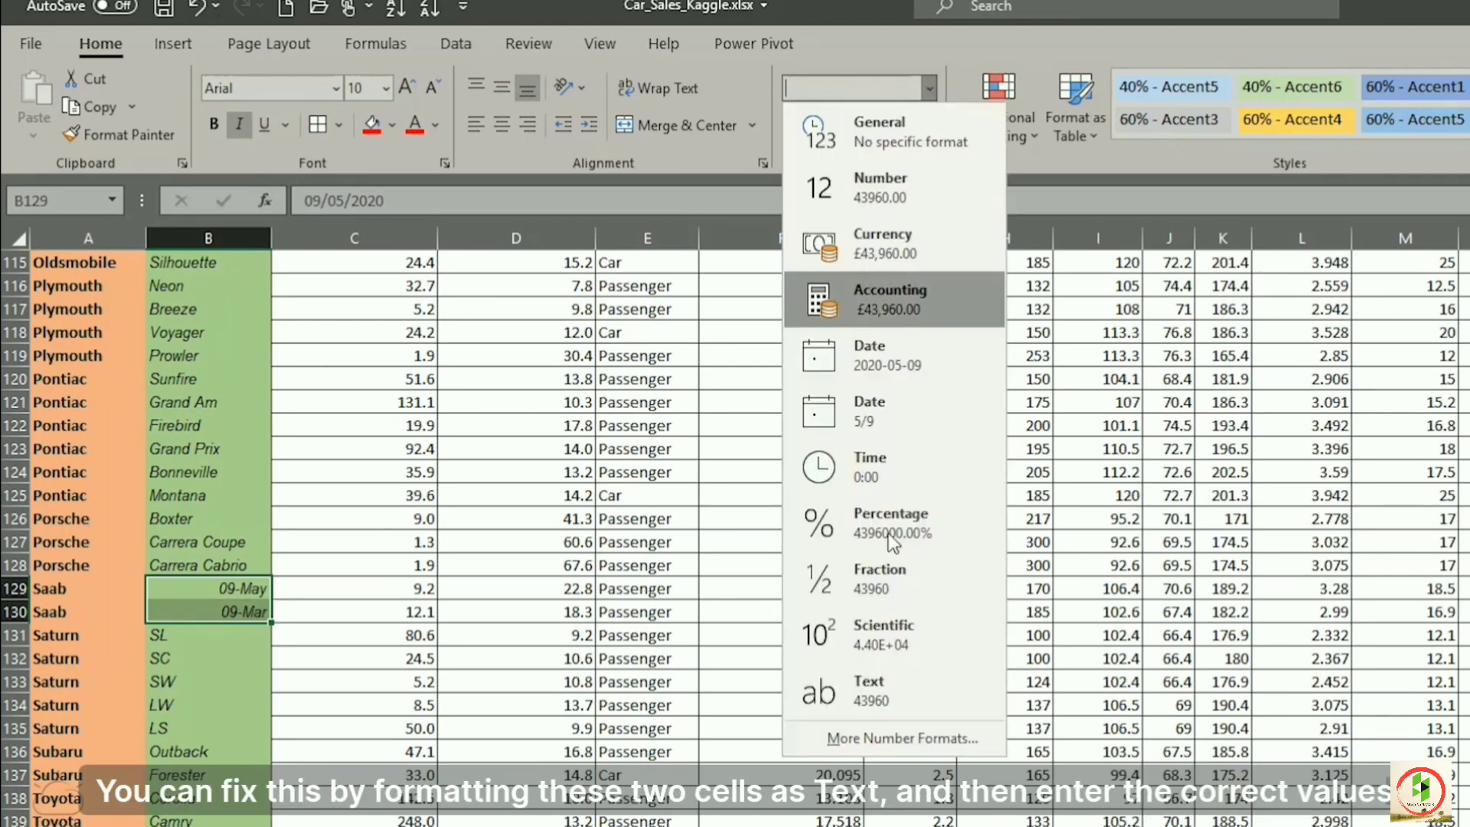
click(872, 677)
Step: Enter the Saab model names 9-5 in cell B129 and 9-3 in cell B130
click(201, 596)
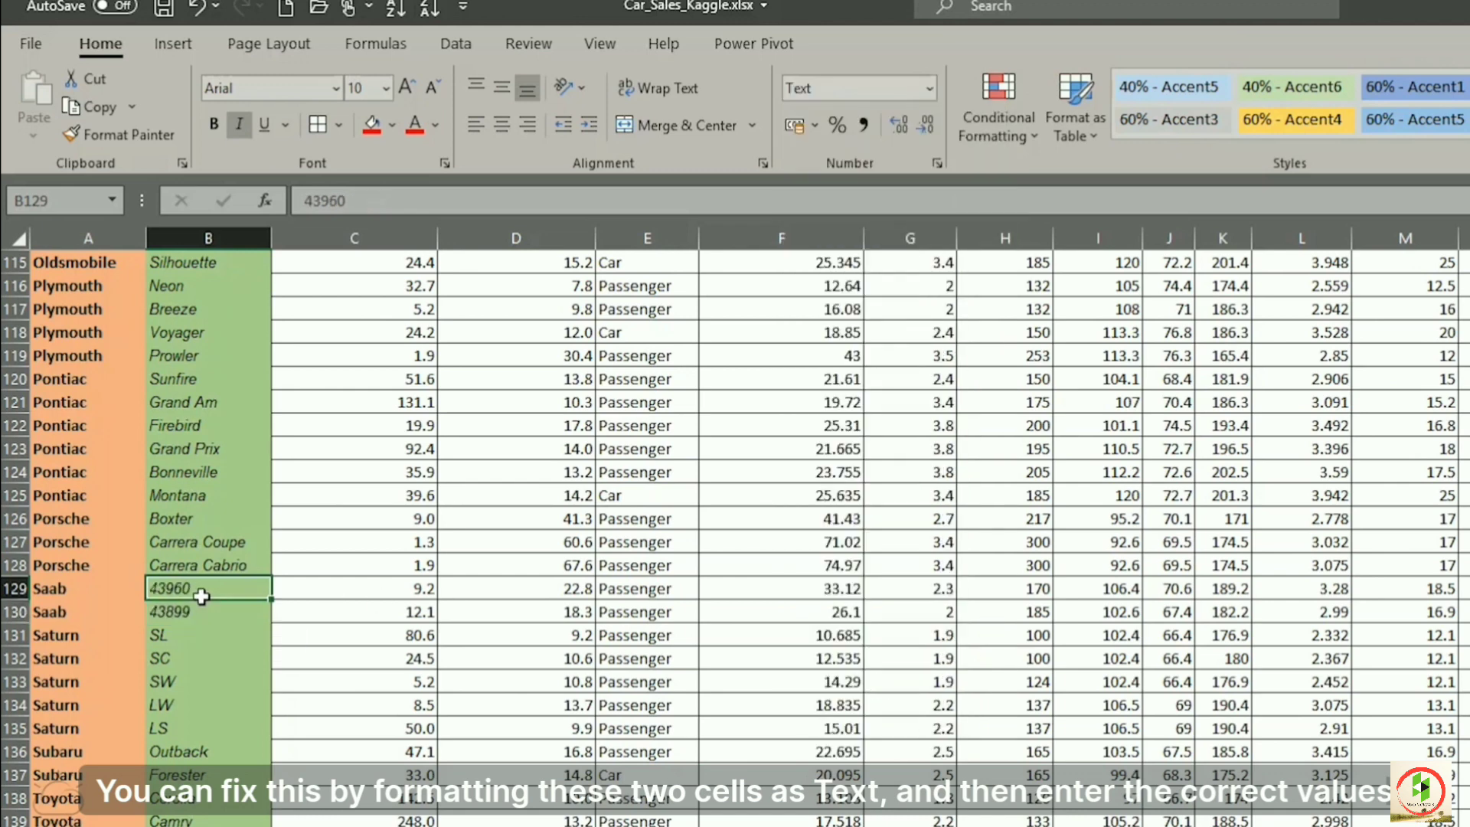
text(9-5)
key(Return)
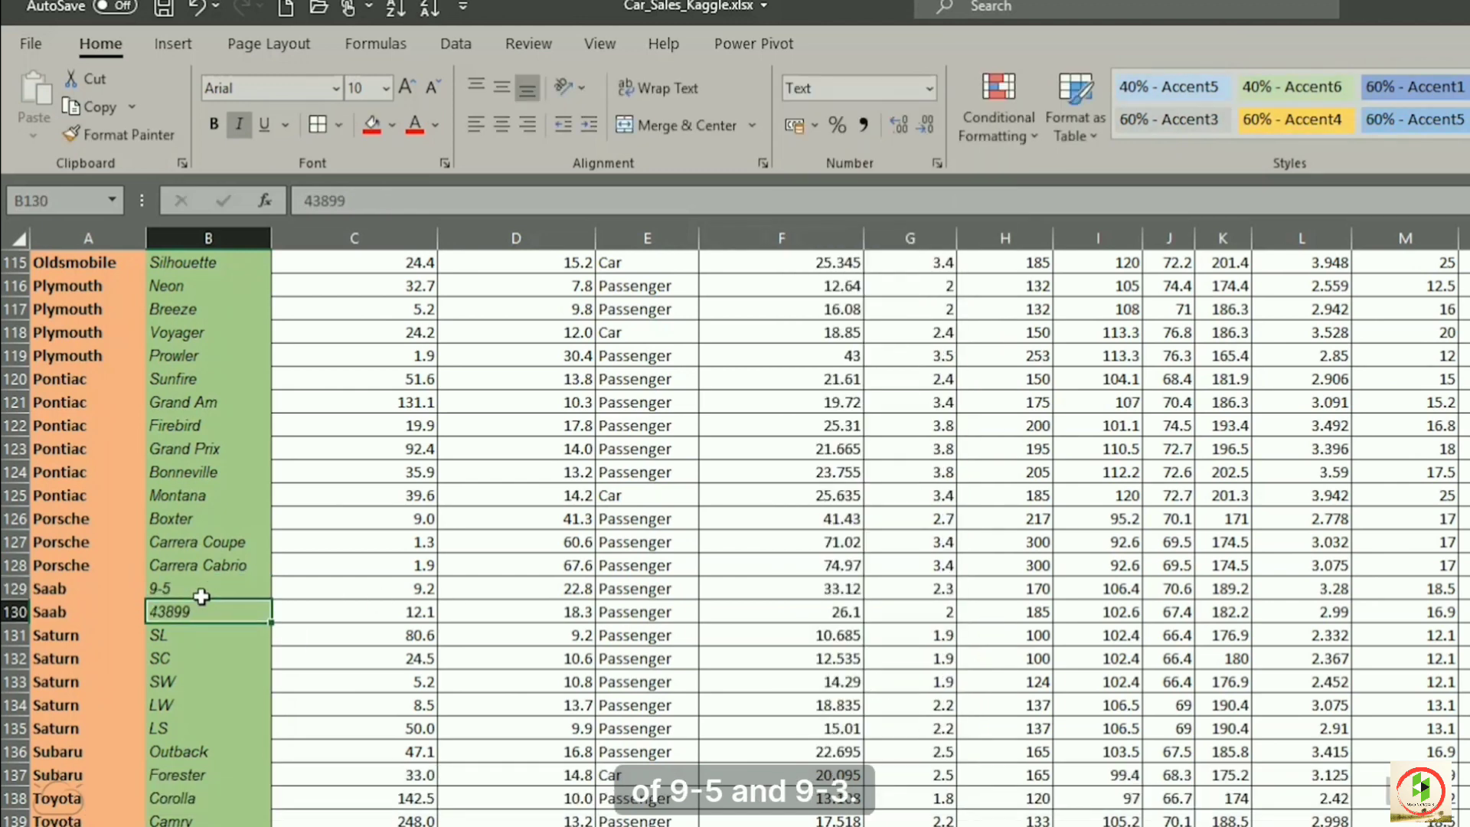
text(9-3)
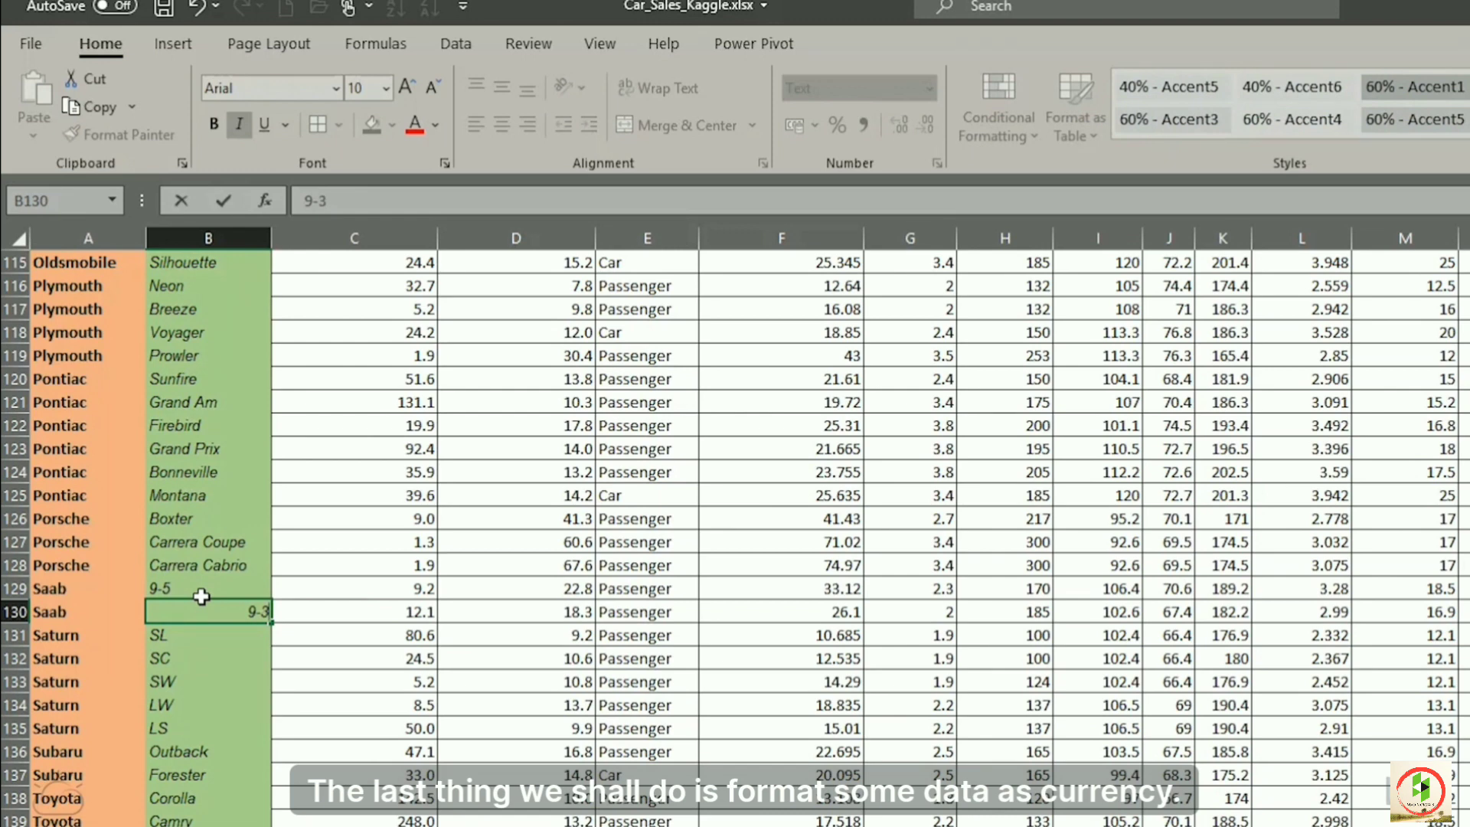
key(Return)
Step: Return to the start of the data and check the Price heading in F3 and the number format of cell F4
key(ctrl+Up)
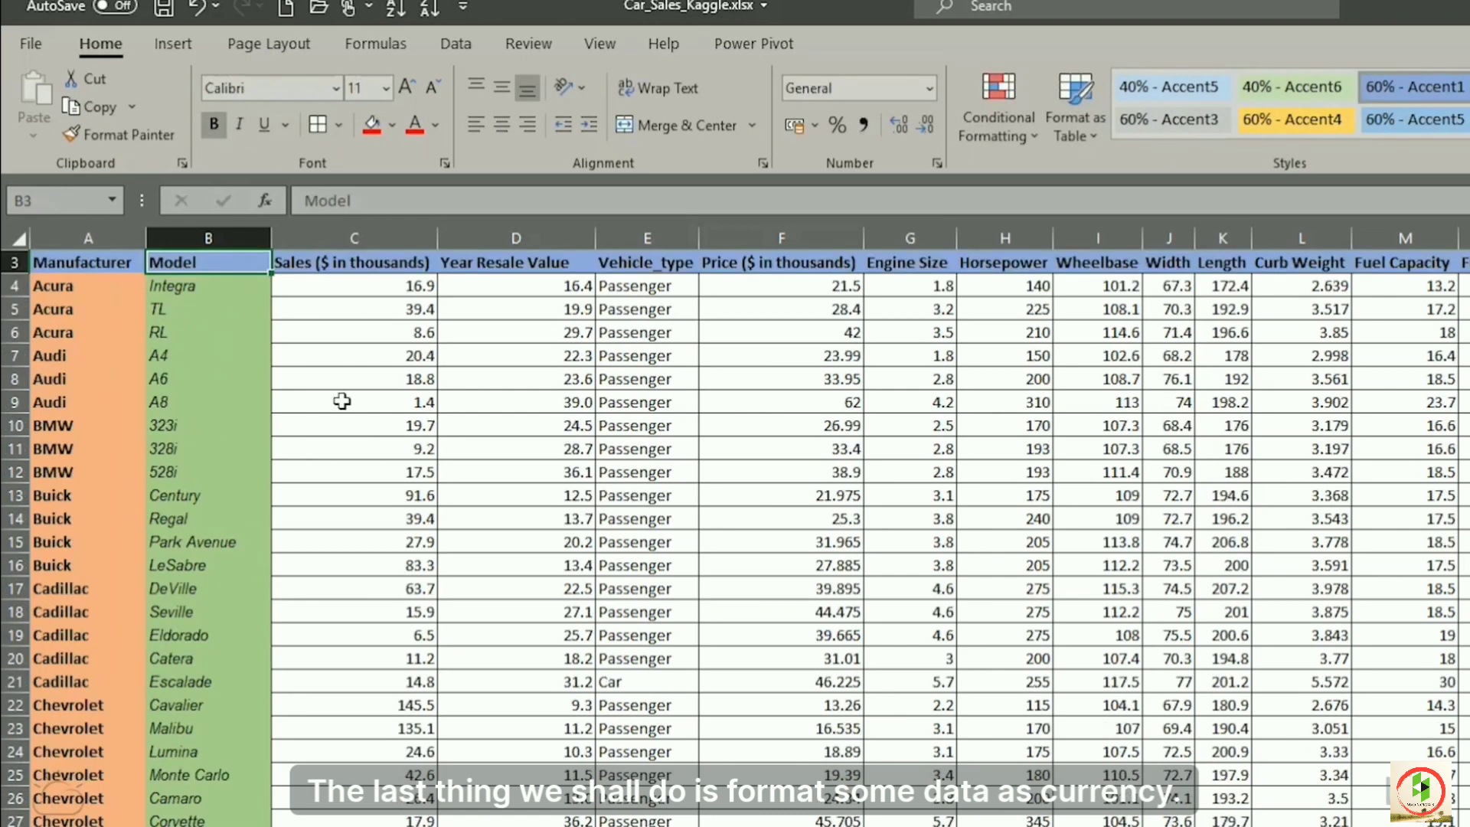
key(Right)
key(Down)
click(775, 283)
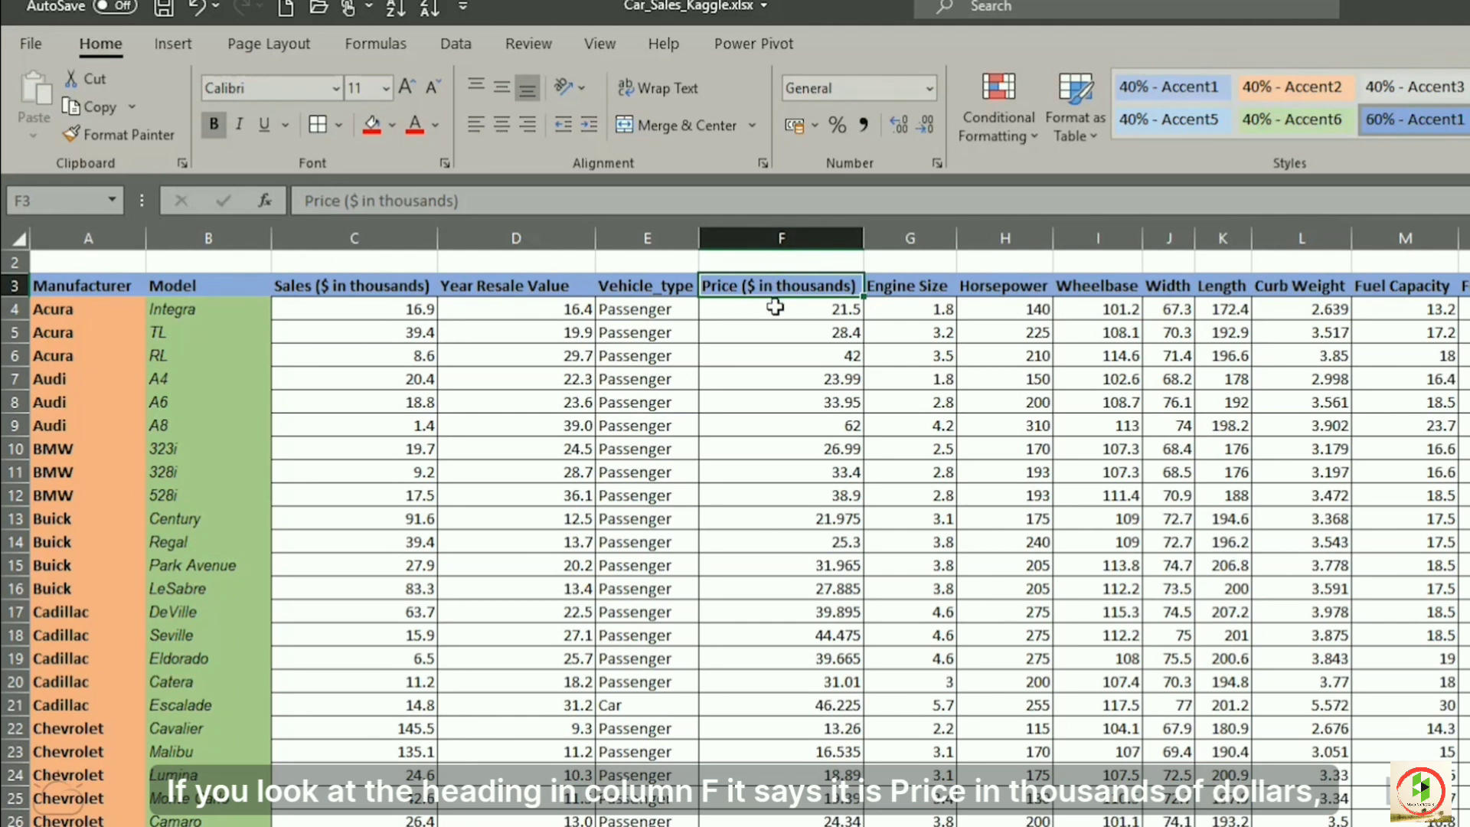
click(776, 307)
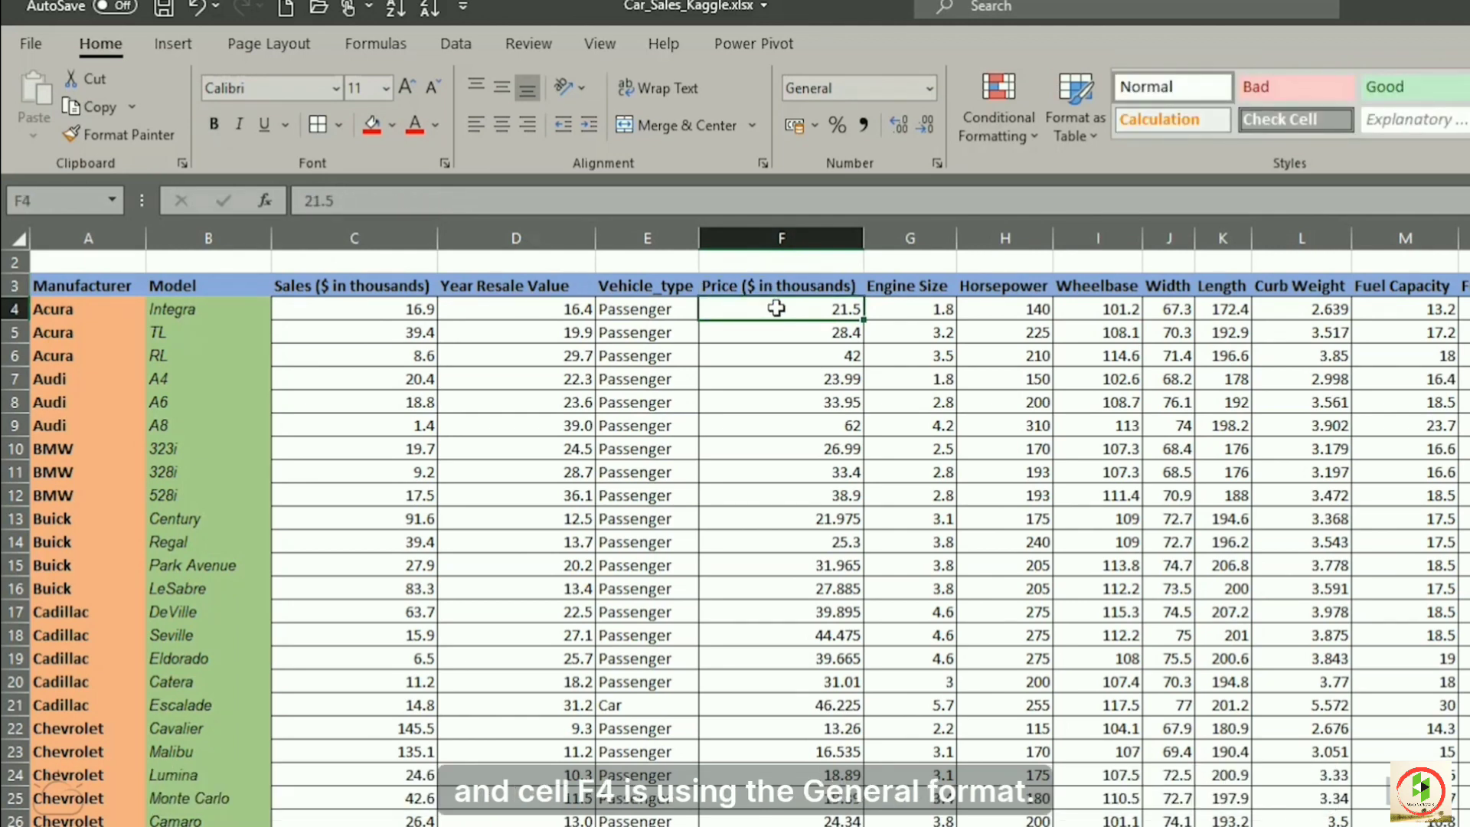
Step: Format the whole Price column F as Currency with the $ English (United States) symbol
click(783, 238)
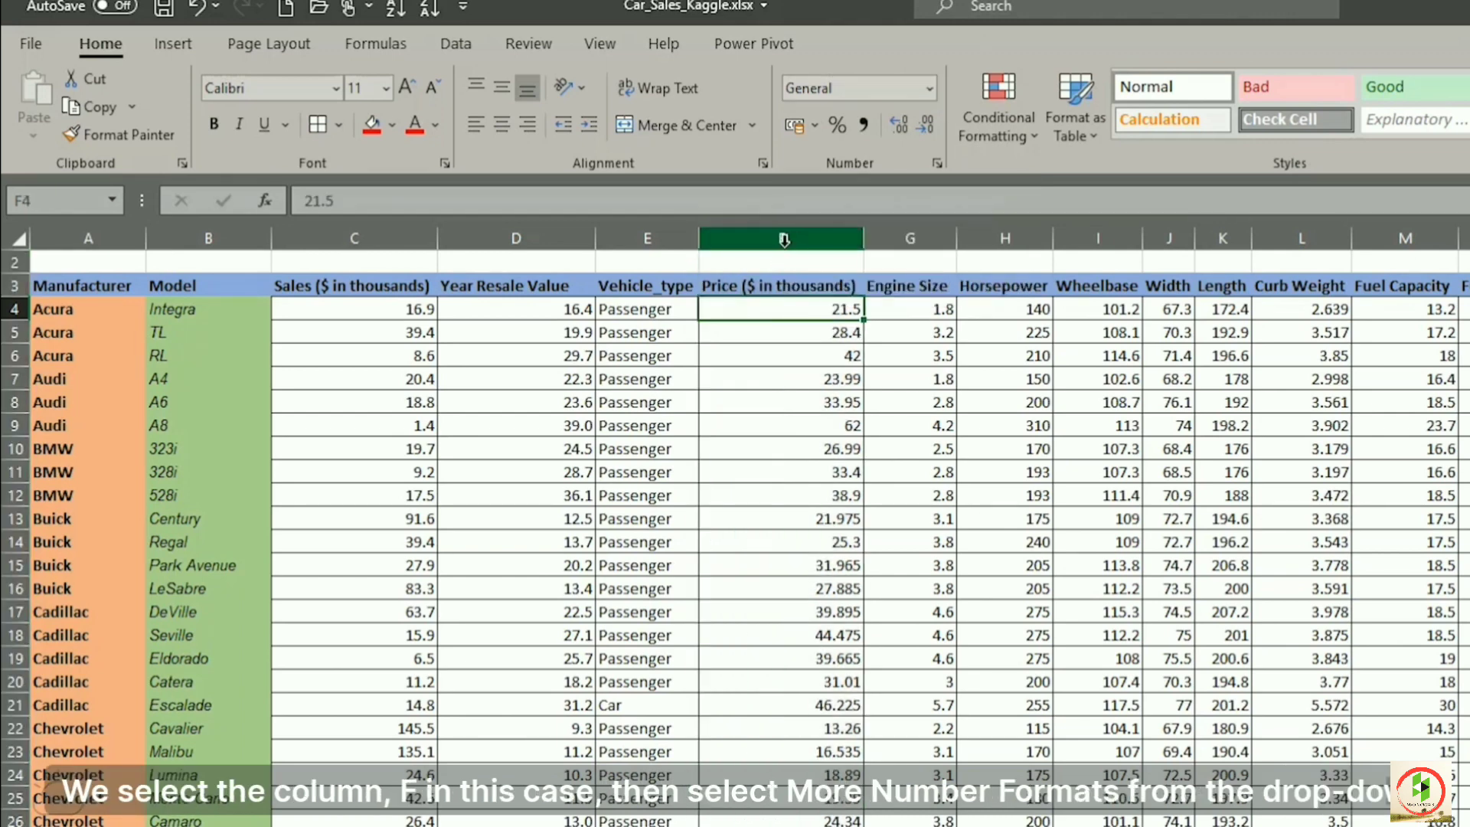
click(784, 240)
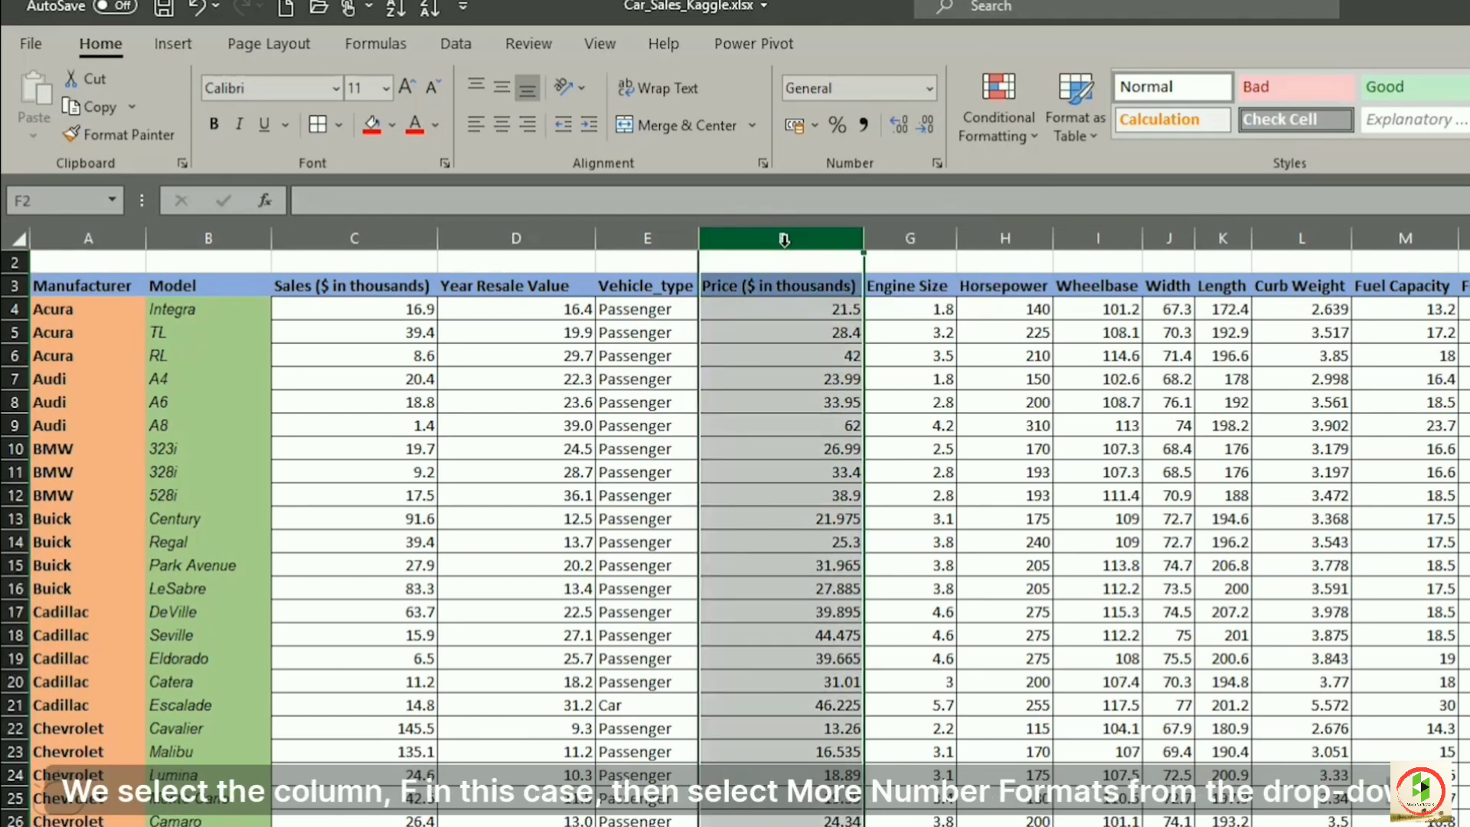
click(929, 89)
click(872, 740)
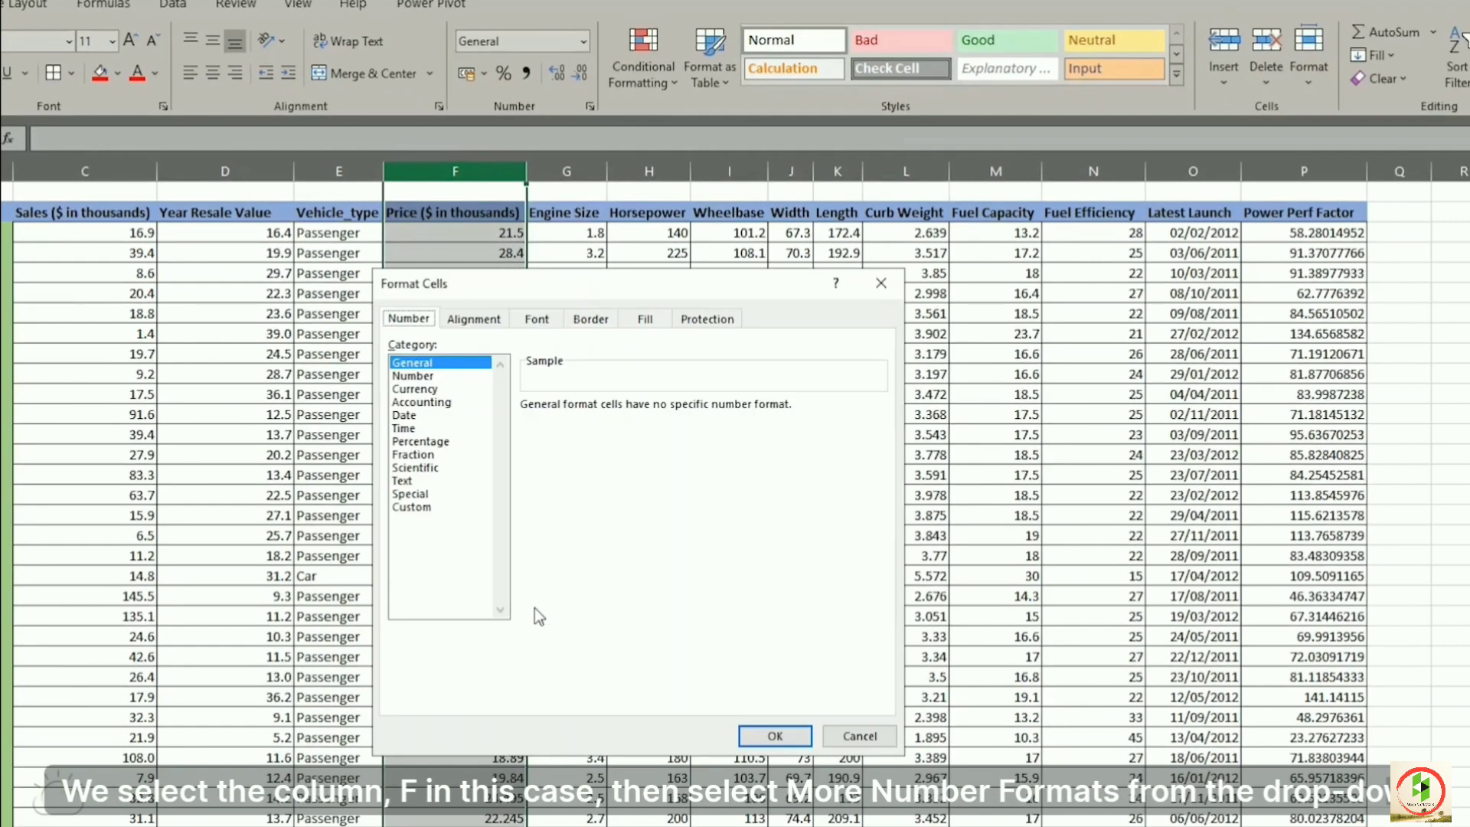
click(412, 389)
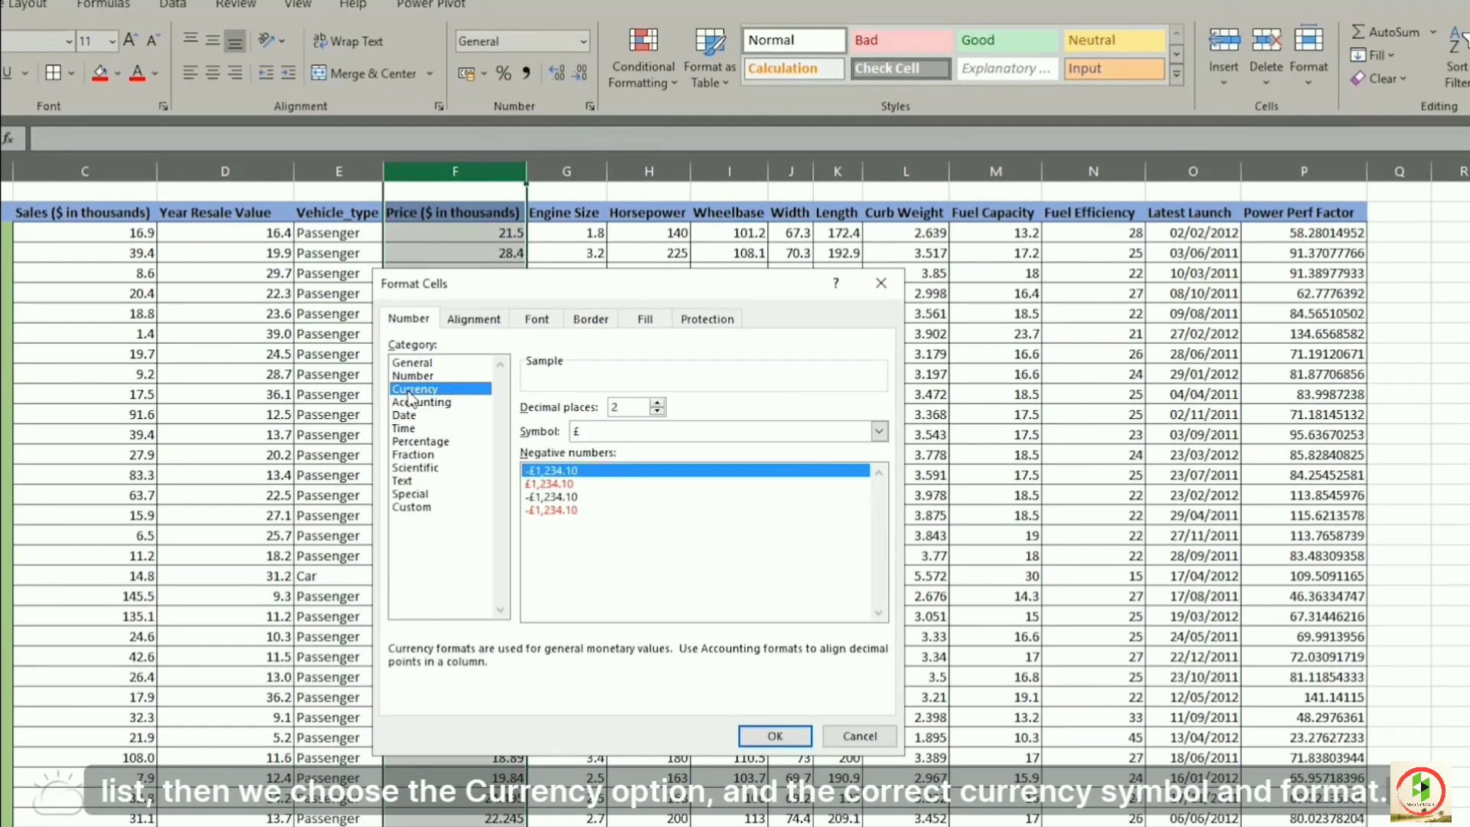
click(608, 432)
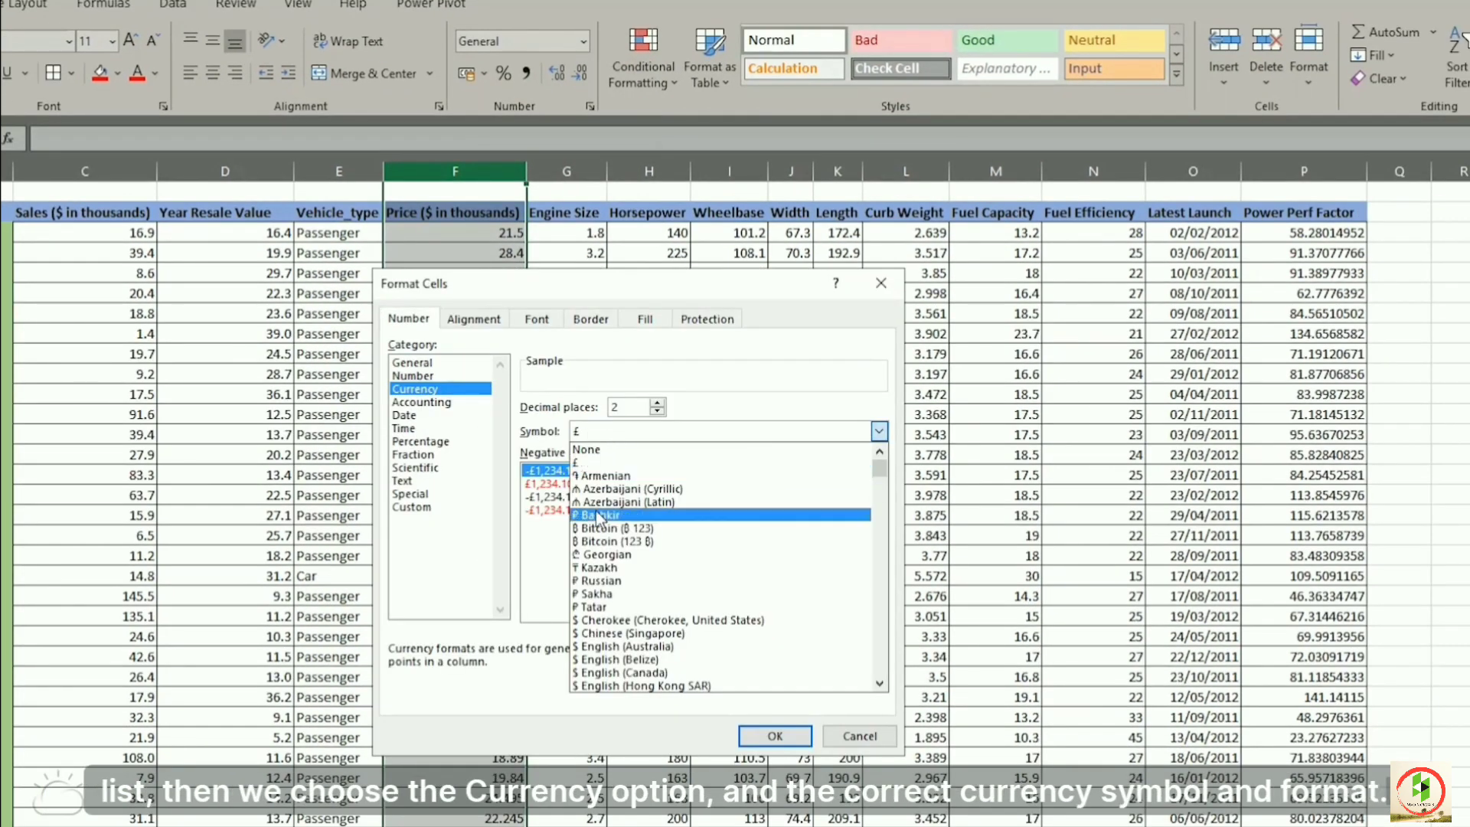
scroll(612, 566, down, 1)
scroll(612, 567, down, 2)
click(629, 656)
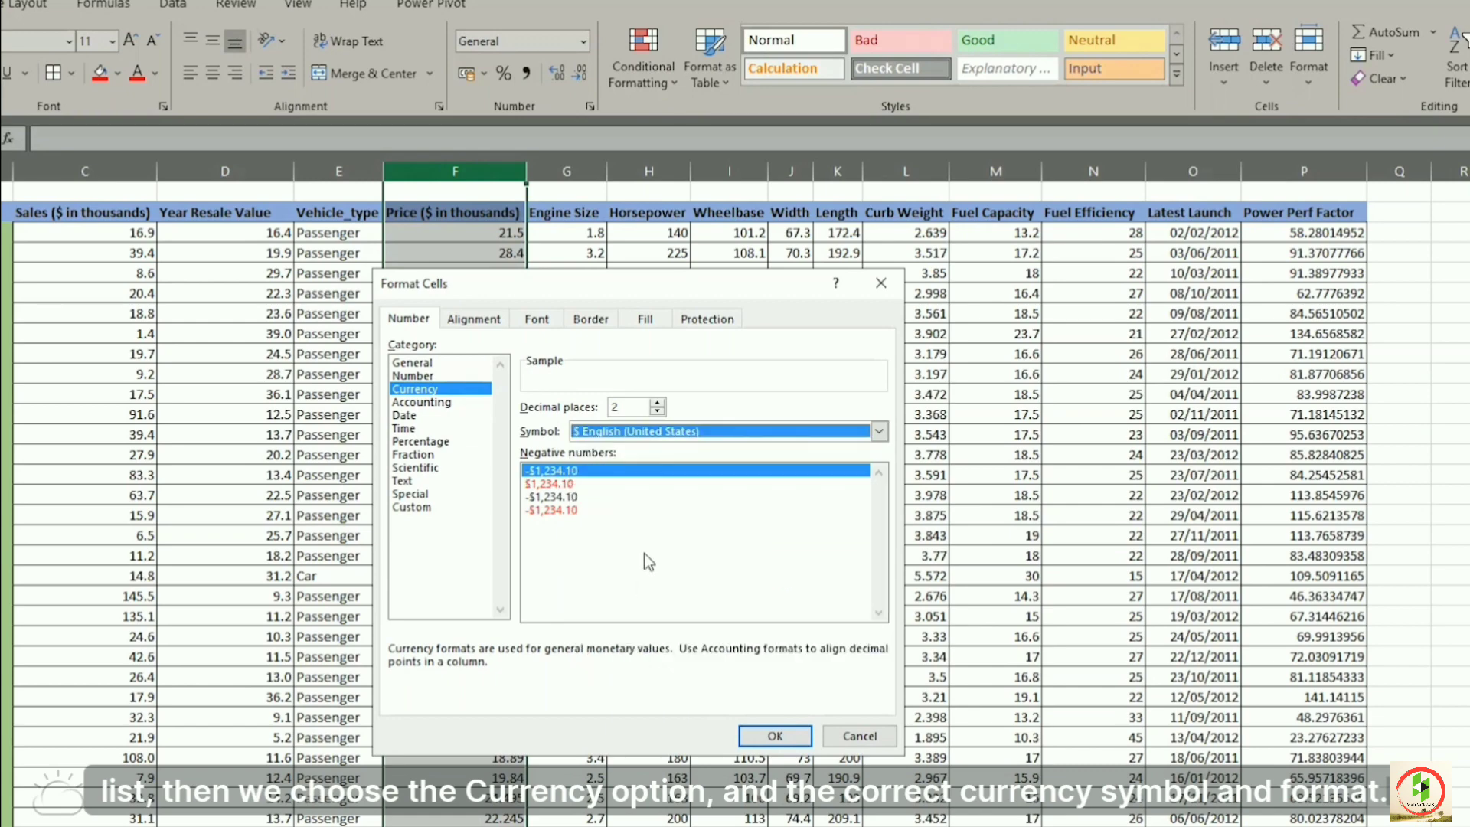
click(754, 735)
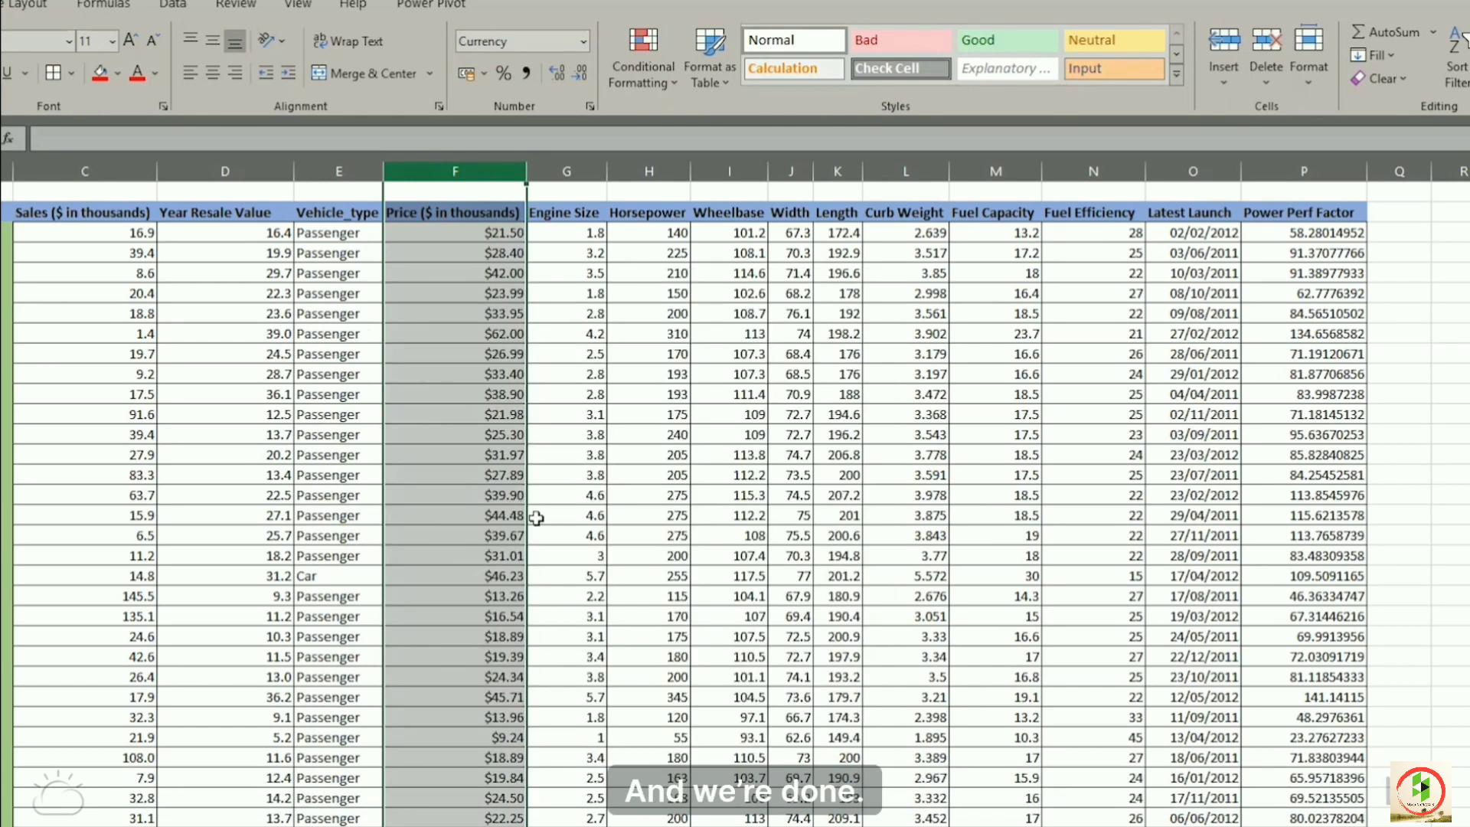